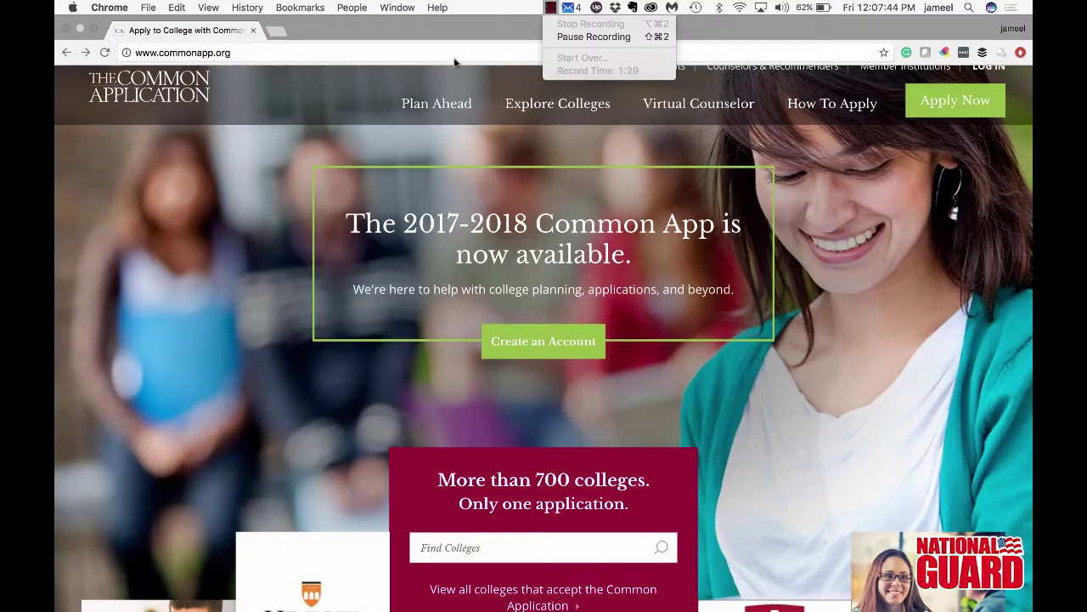
# Start a new Common App account registered as a Student and advance to Login Credentials.
pyautogui.click(476, 124)
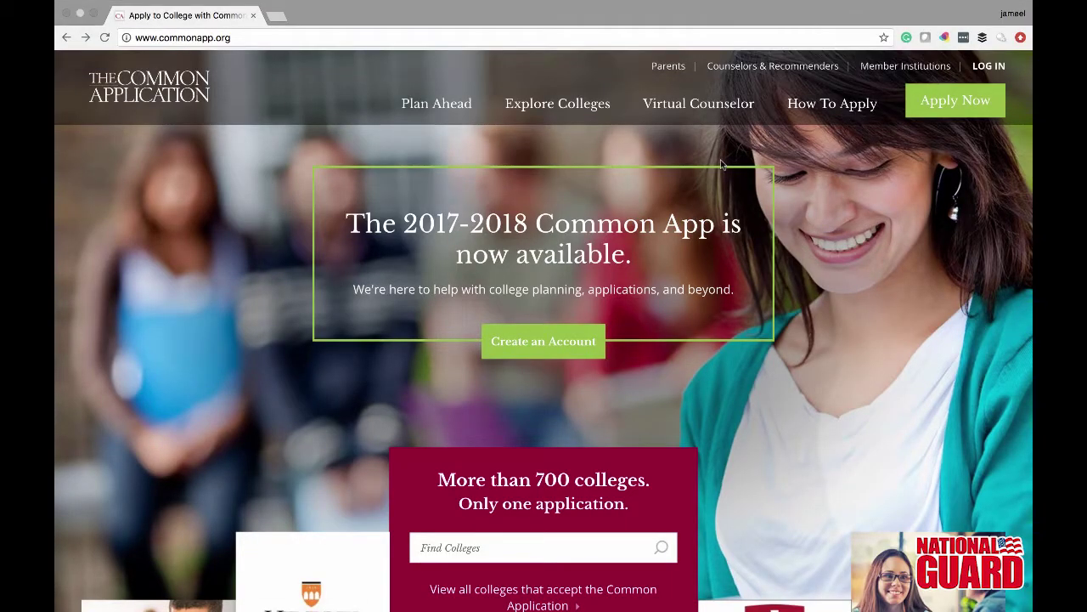
pyautogui.click(553, 351)
pyautogui.click(595, 334)
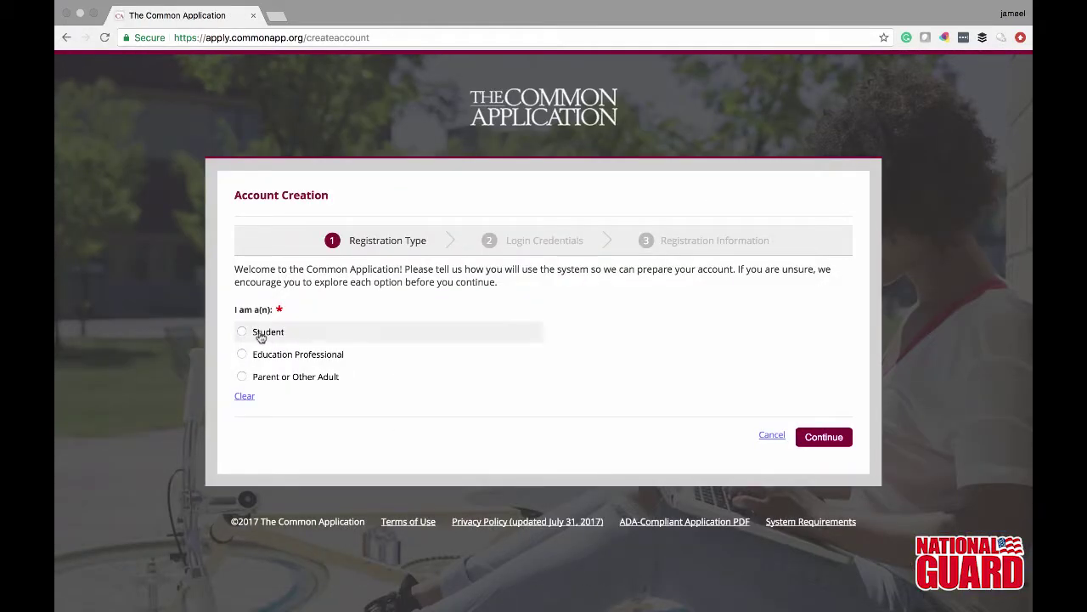
pyautogui.click(255, 333)
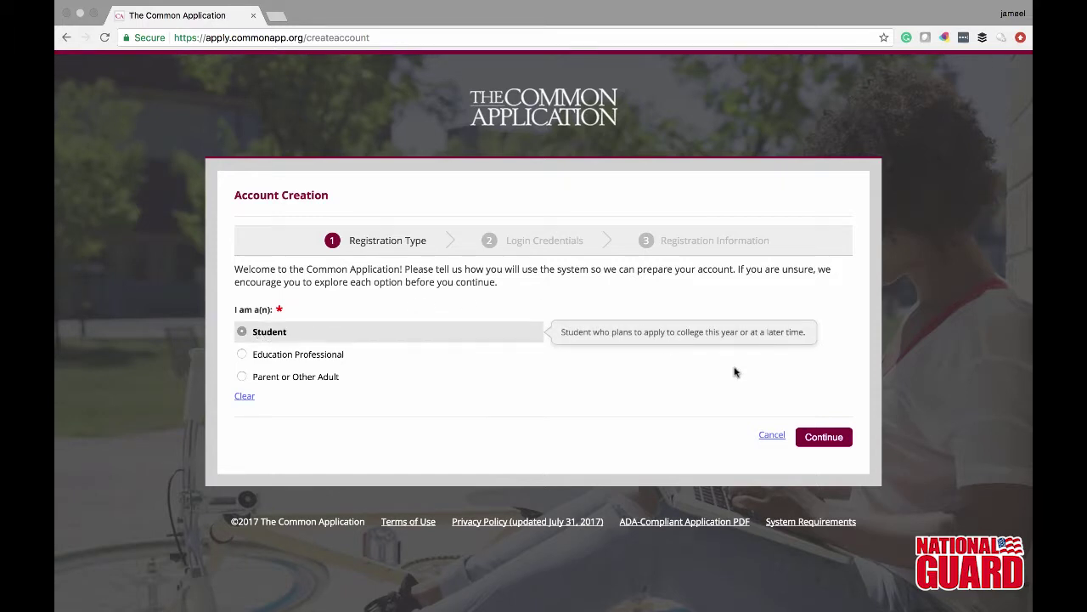
pyautogui.click(824, 438)
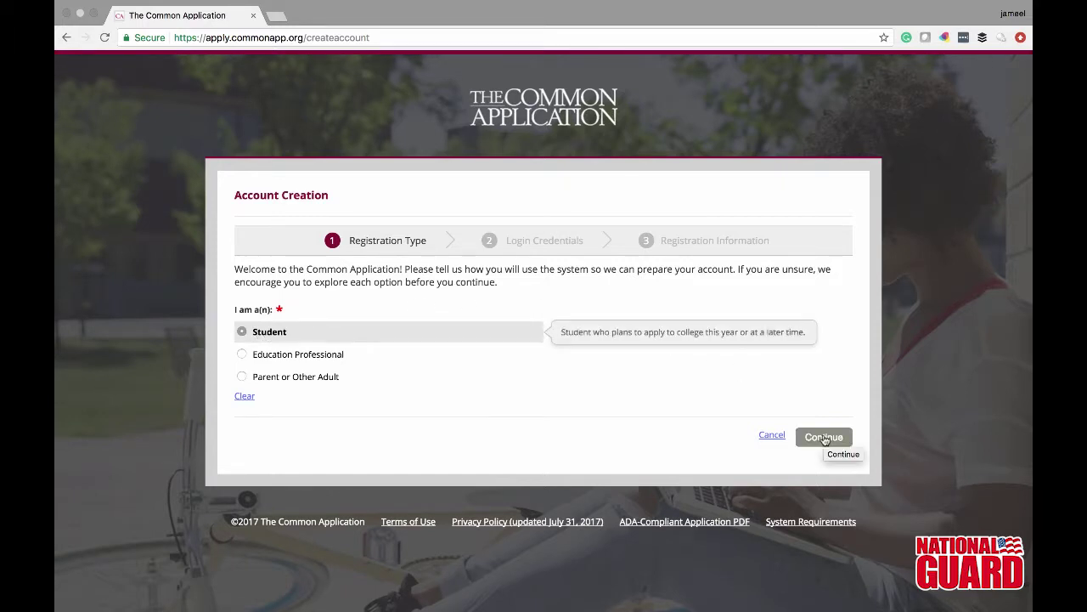
pyautogui.click(821, 437)
# Enter the student's email address in both email fields and type the account password.
pyautogui.click(357, 293)
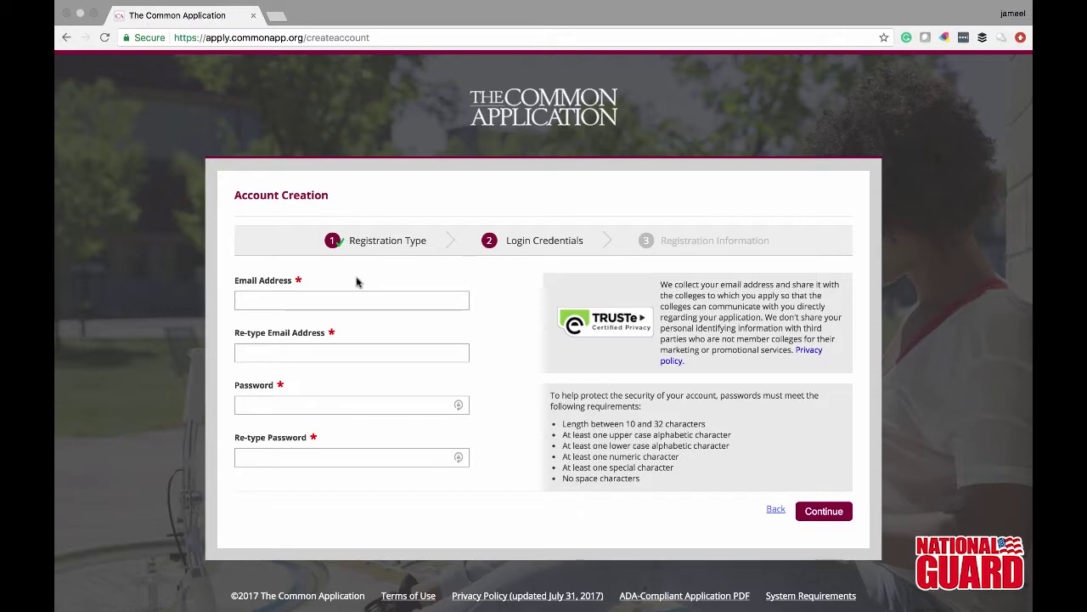
pyautogui.press('Tab')
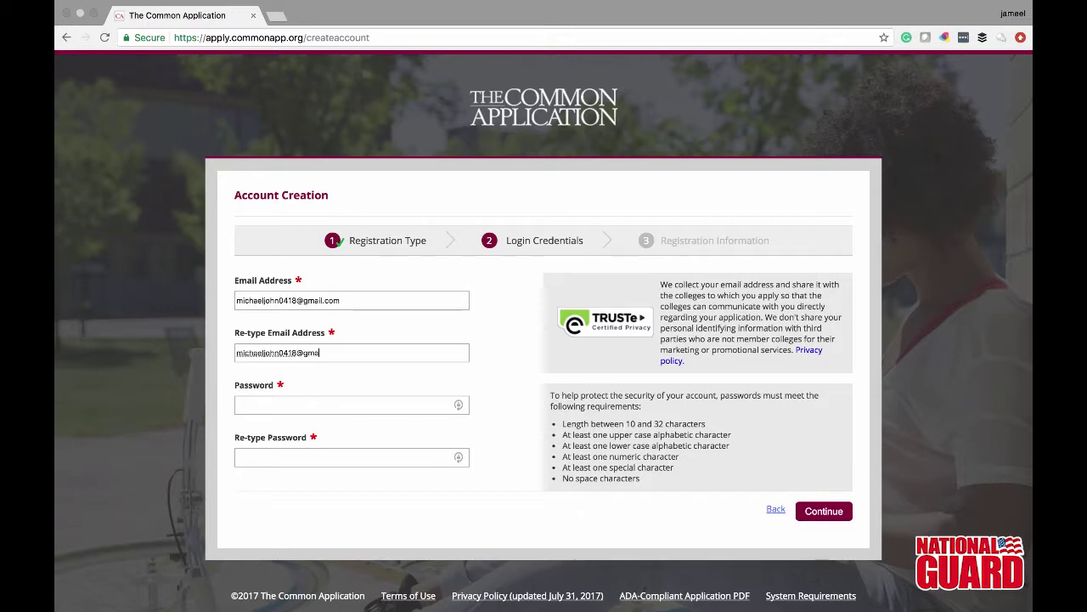
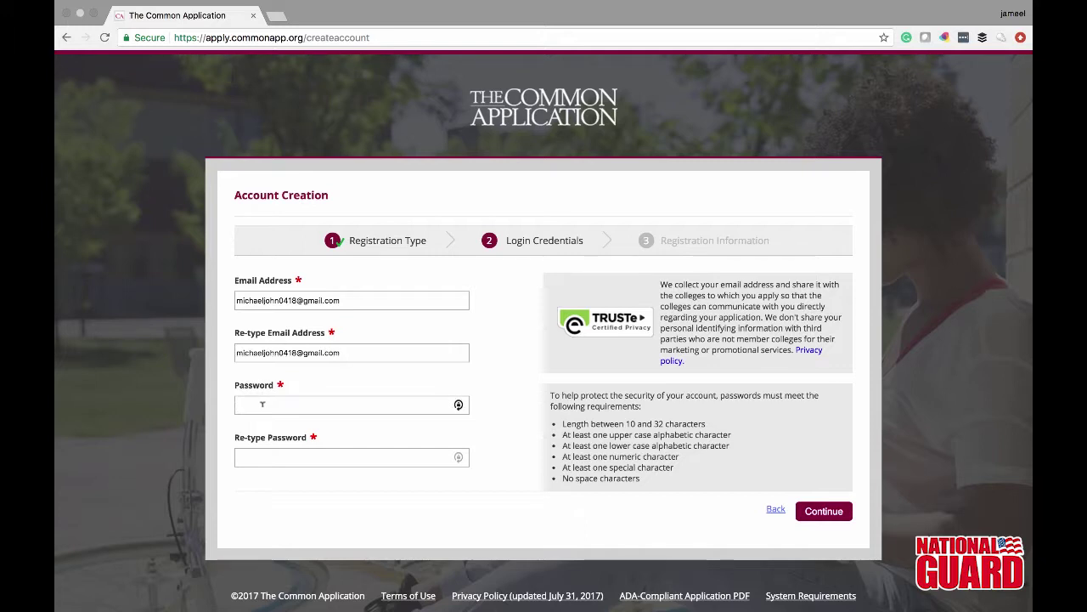
pyautogui.write('Mh')
# Continue to Registration Information, save the password in Chrome, and enter the student's name.
pyautogui.click(824, 510)
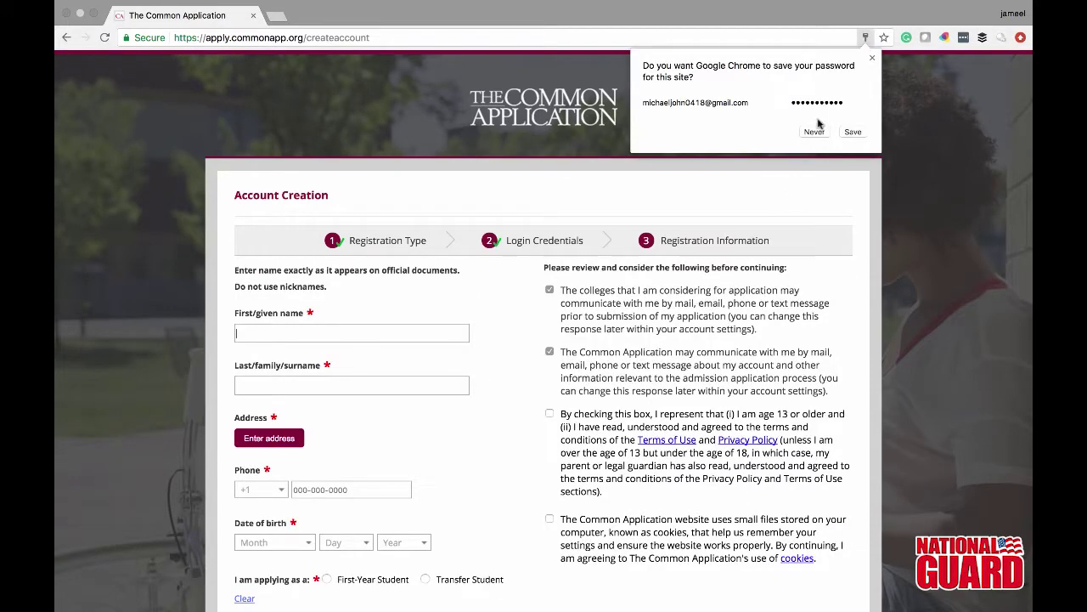
pyautogui.click(852, 132)
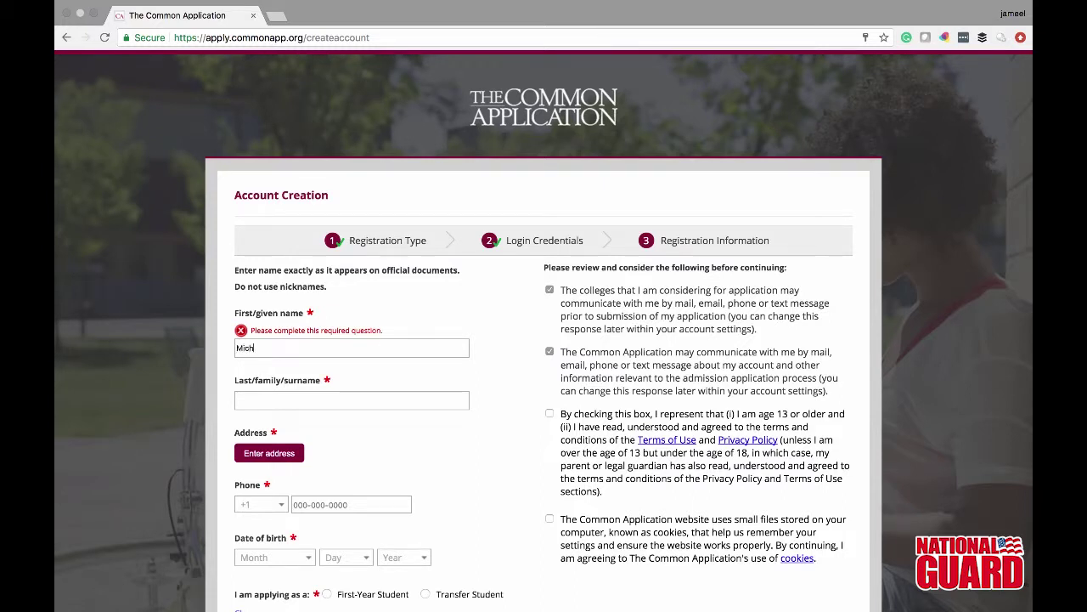
pyautogui.click(299, 402)
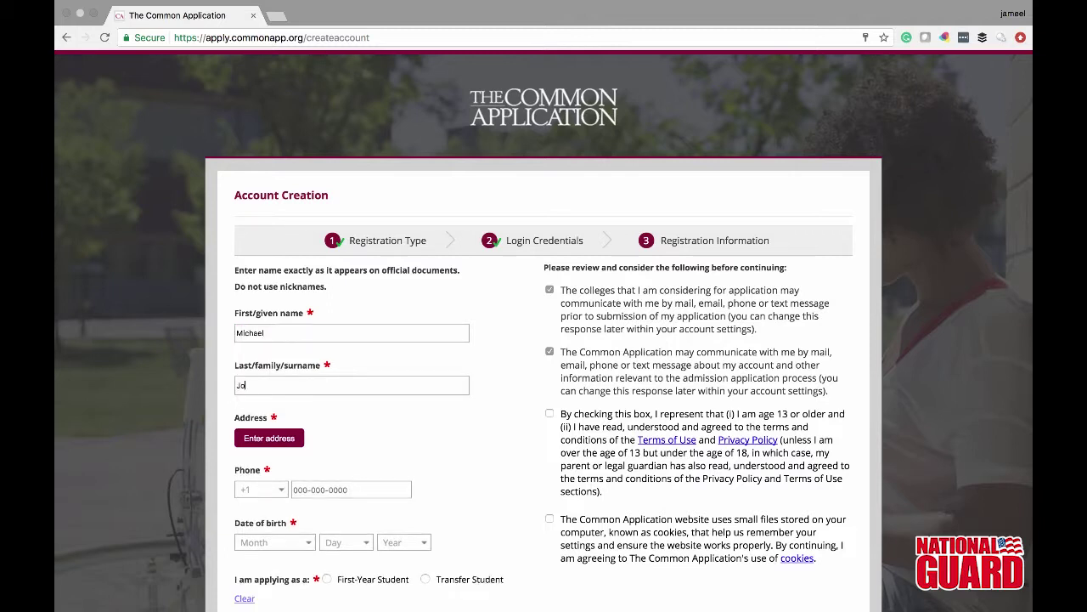
pyautogui.write('Johnson')
# Fill in the student's home address with state California and begin the phone number.
pyautogui.press('Tab')
pyautogui.press('Return')
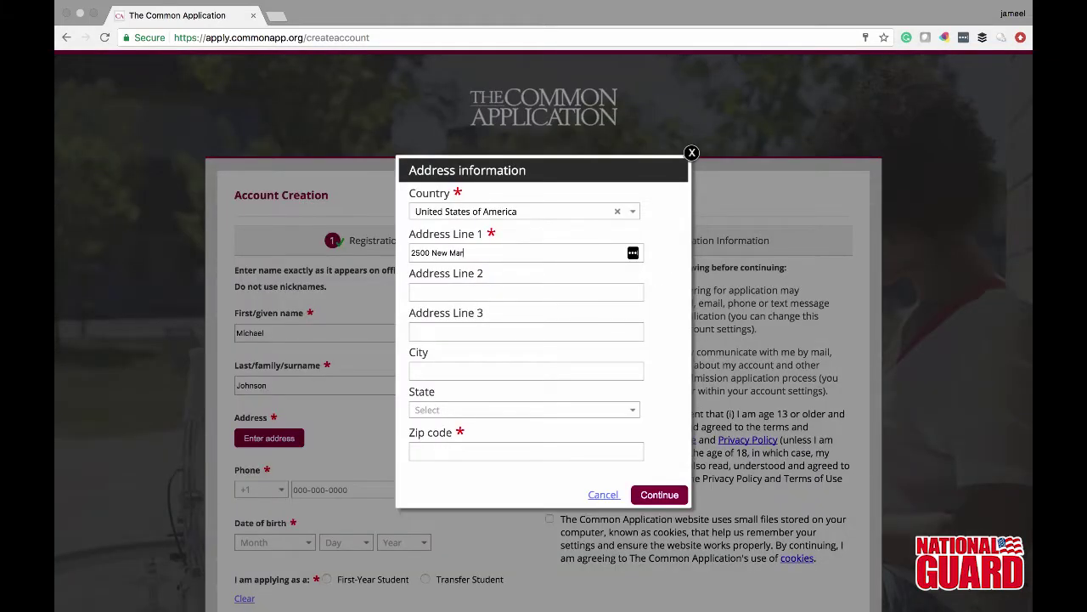
pyautogui.click(432, 410)
pyautogui.write('cal')
pyautogui.press('Return')
pyautogui.click(473, 450)
pyautogui.write('95835')
pyautogui.press('Return')
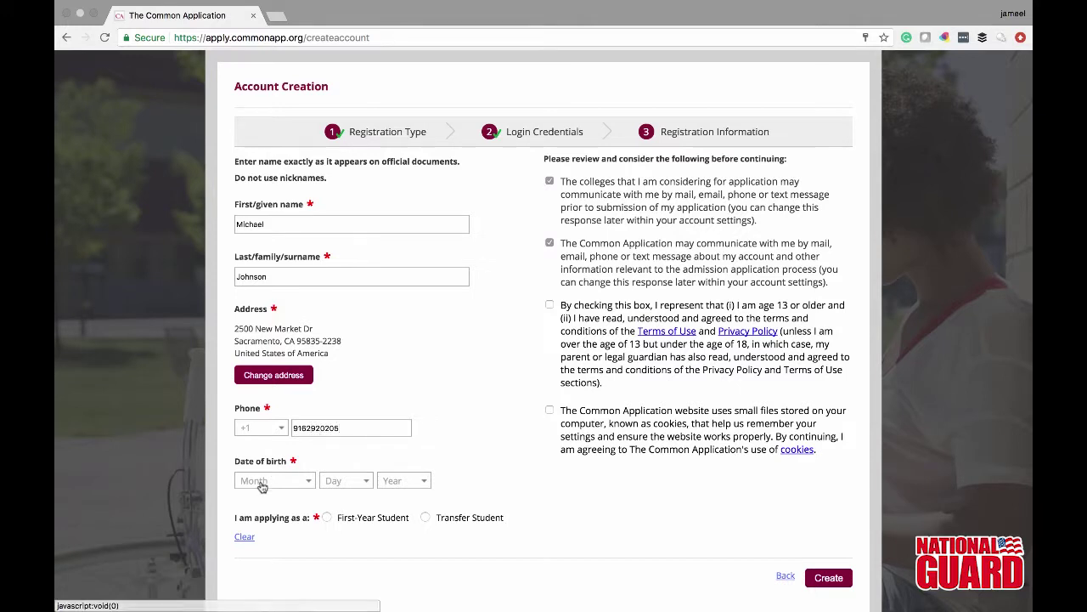
# Set the birth date to April 18, 2000.
pyautogui.click(260, 482)
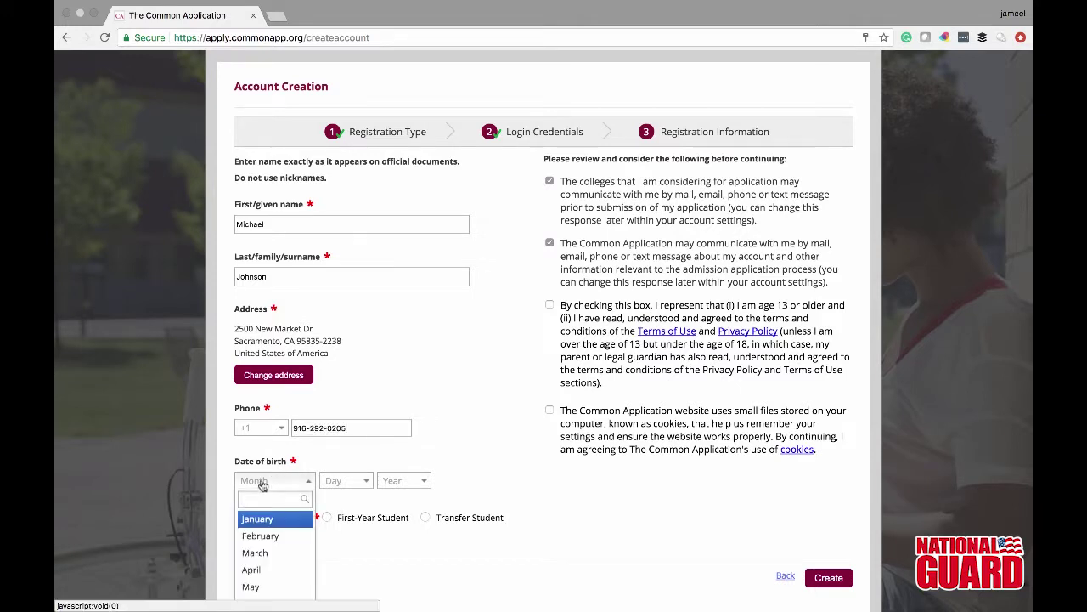
pyautogui.click(264, 570)
pyautogui.click(342, 496)
pyautogui.write('18')
pyautogui.click(356, 534)
pyautogui.click(404, 495)
pyautogui.write('2000')
pyautogui.click(406, 535)
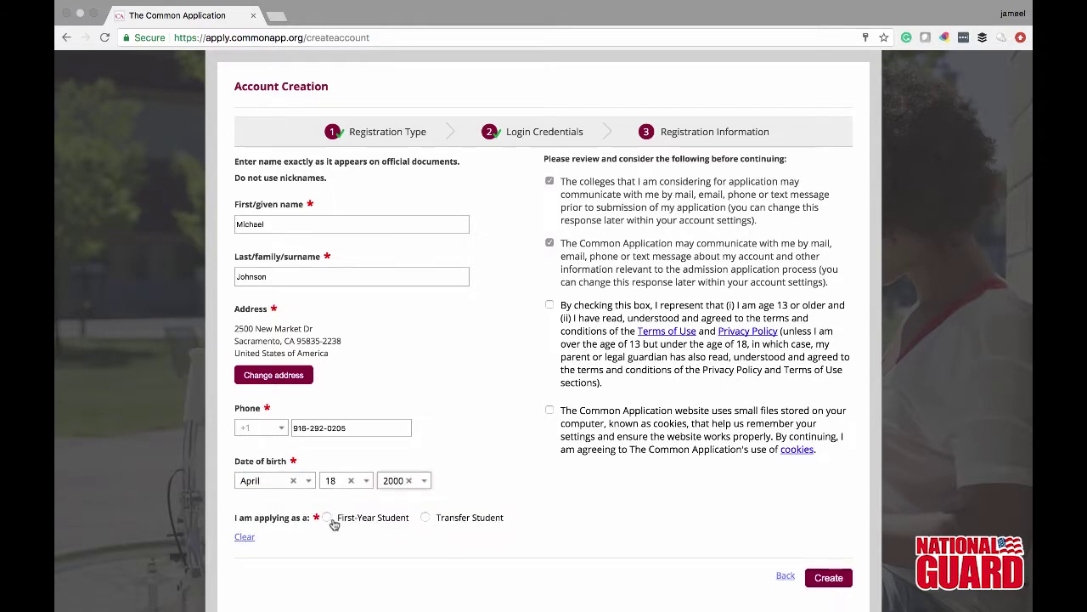
# Choose First-Year Student starting 2017 or 2018, accept both consents, and create the account.
pyautogui.click(328, 518)
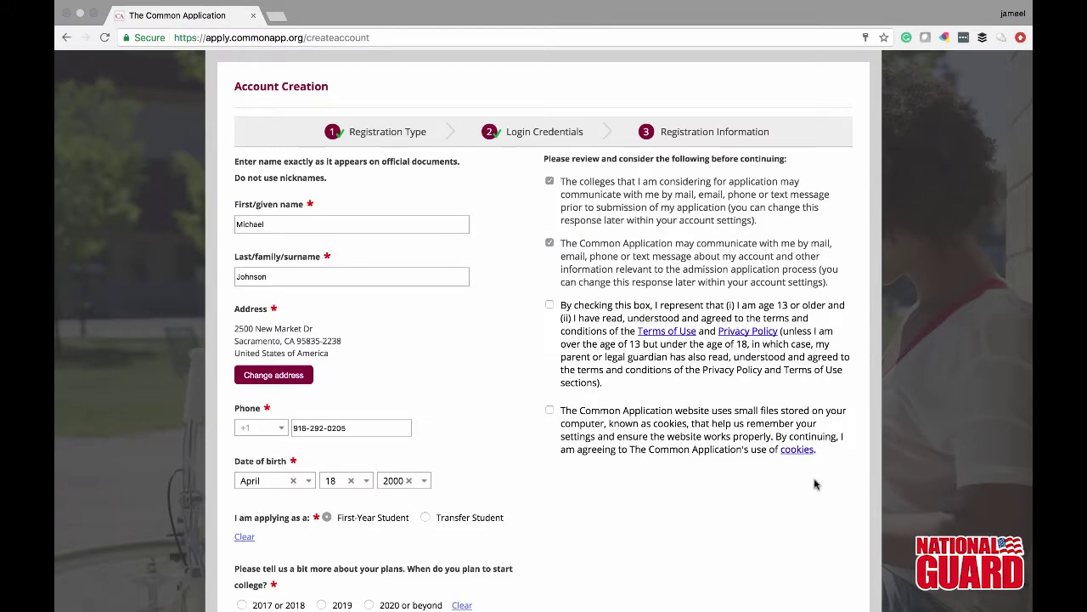
pyautogui.scroll(-3, 814, 480)
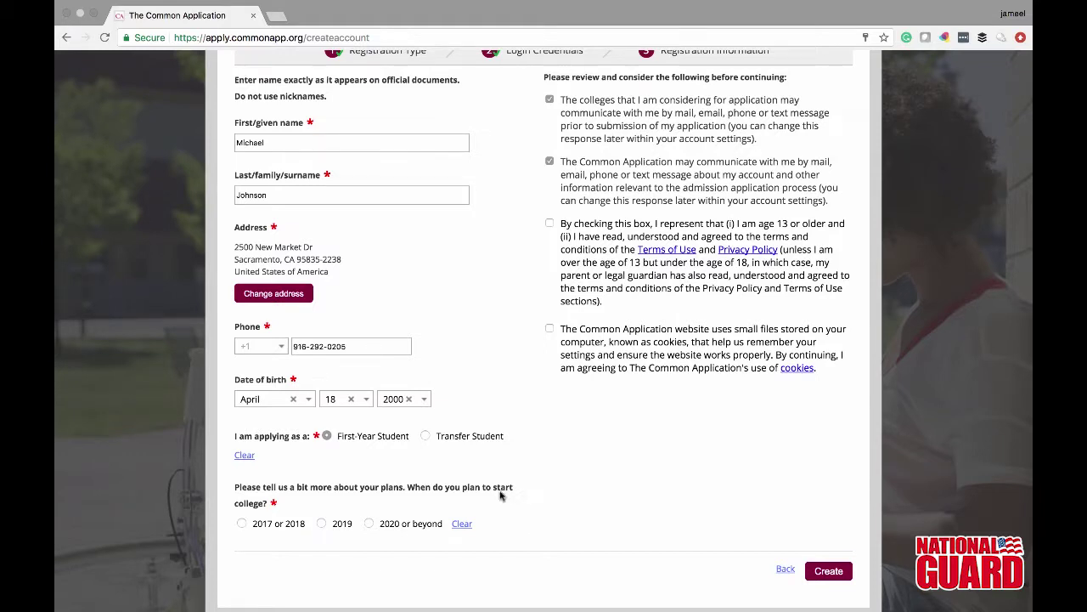
pyautogui.click(243, 524)
pyautogui.click(836, 571)
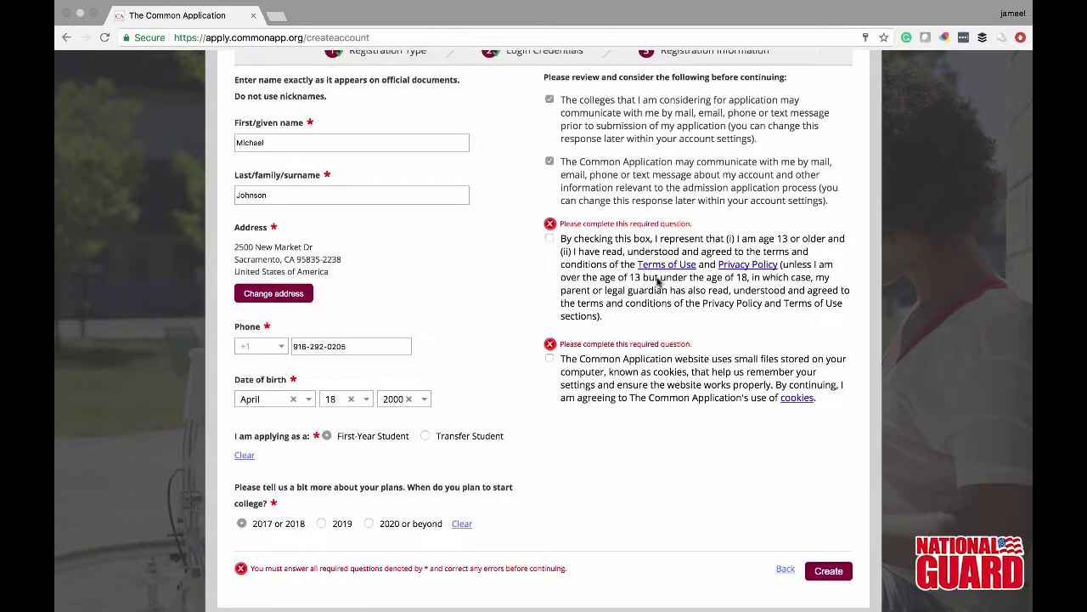
pyautogui.click(550, 239)
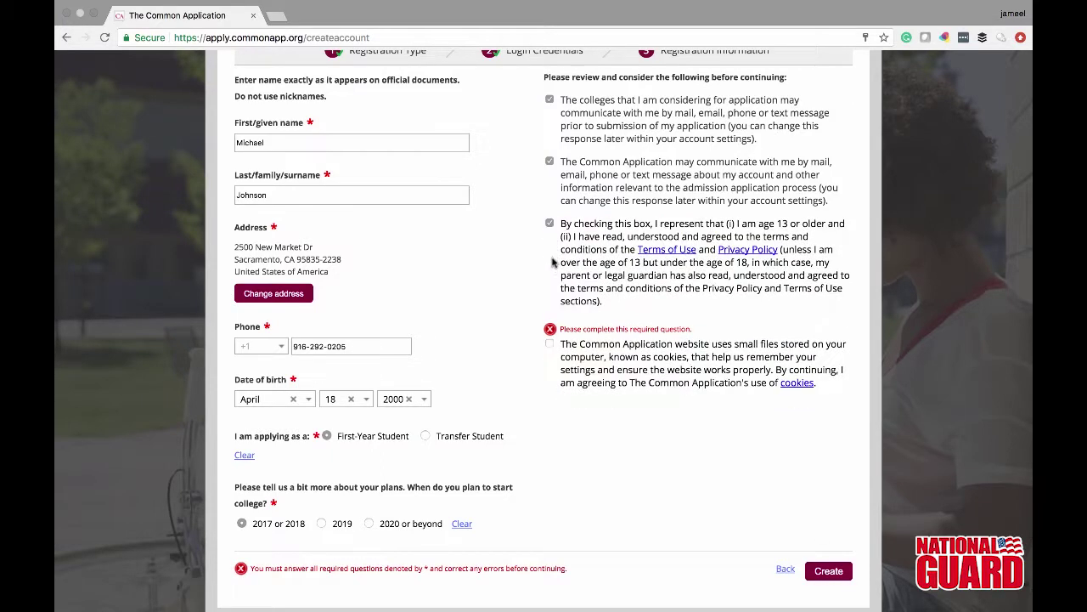
pyautogui.click(549, 345)
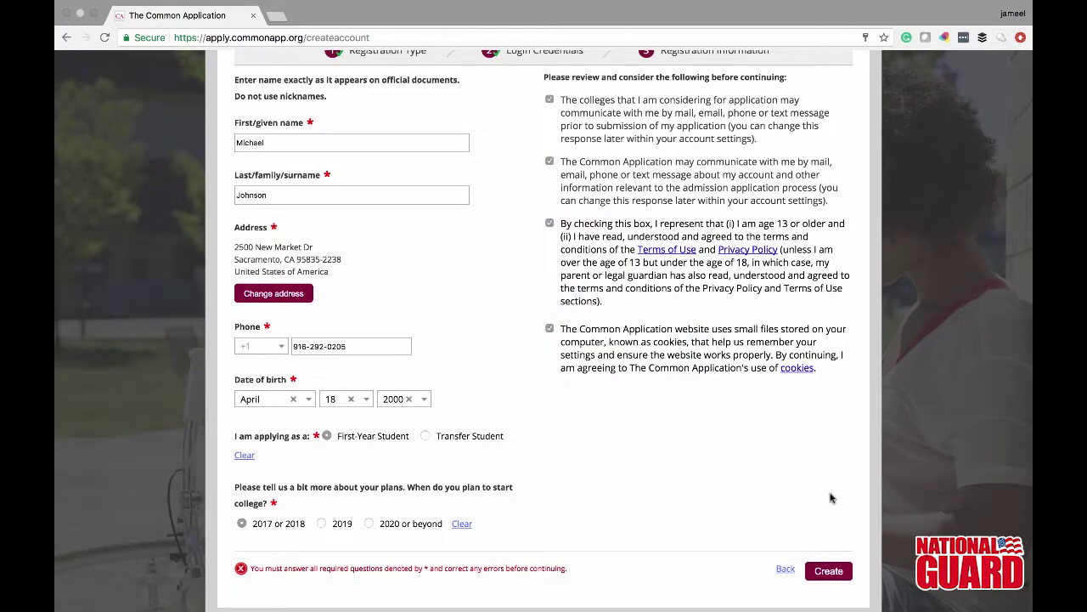
pyautogui.click(837, 571)
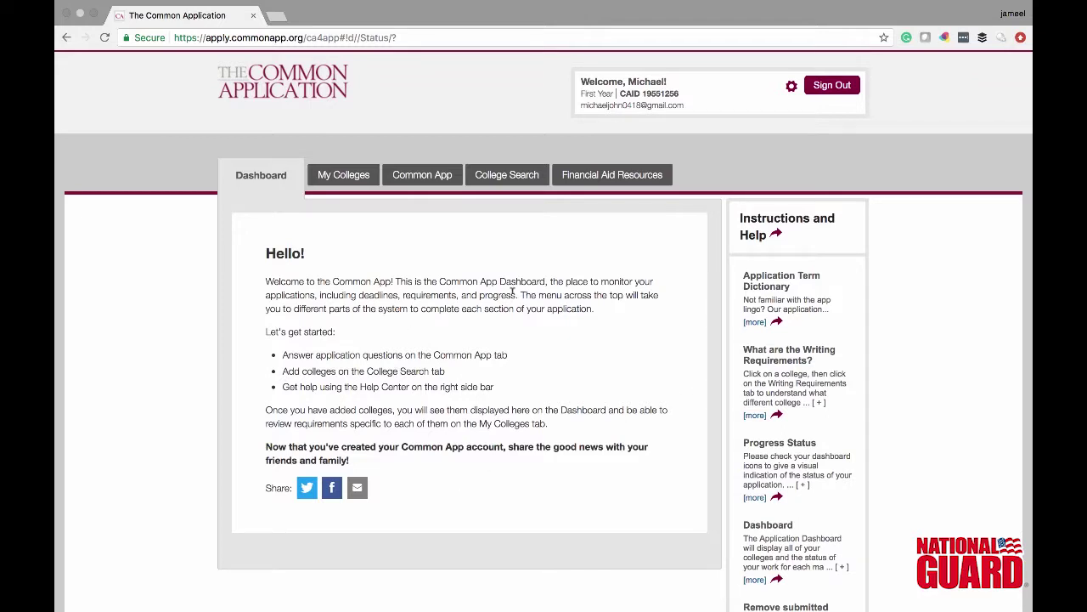
# Browse the My Colleges and College Search pages, then go to the Common App tab.
pyautogui.click(336, 177)
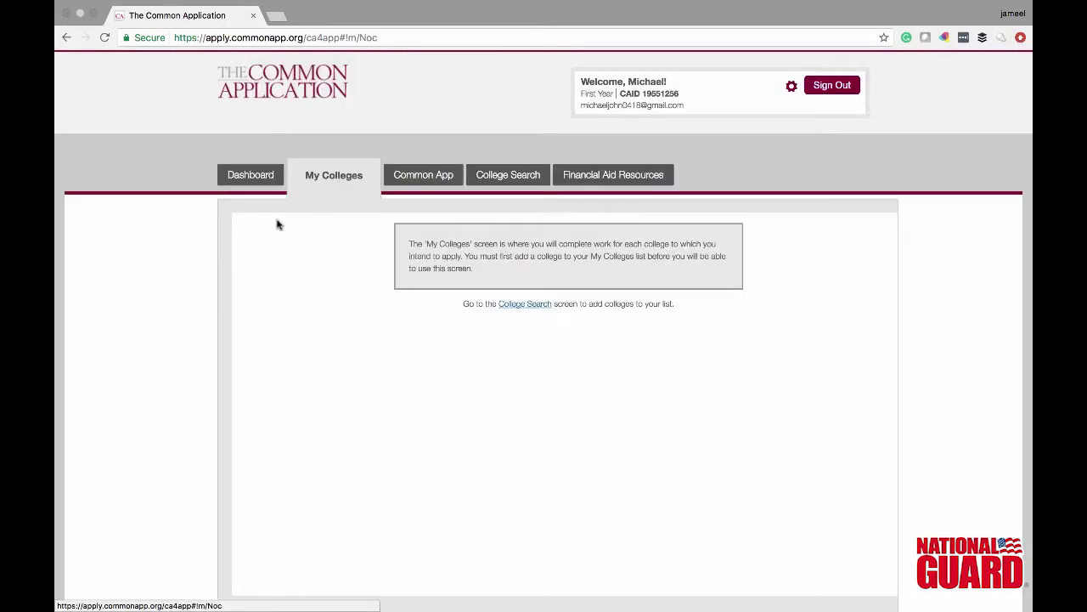
pyautogui.click(501, 176)
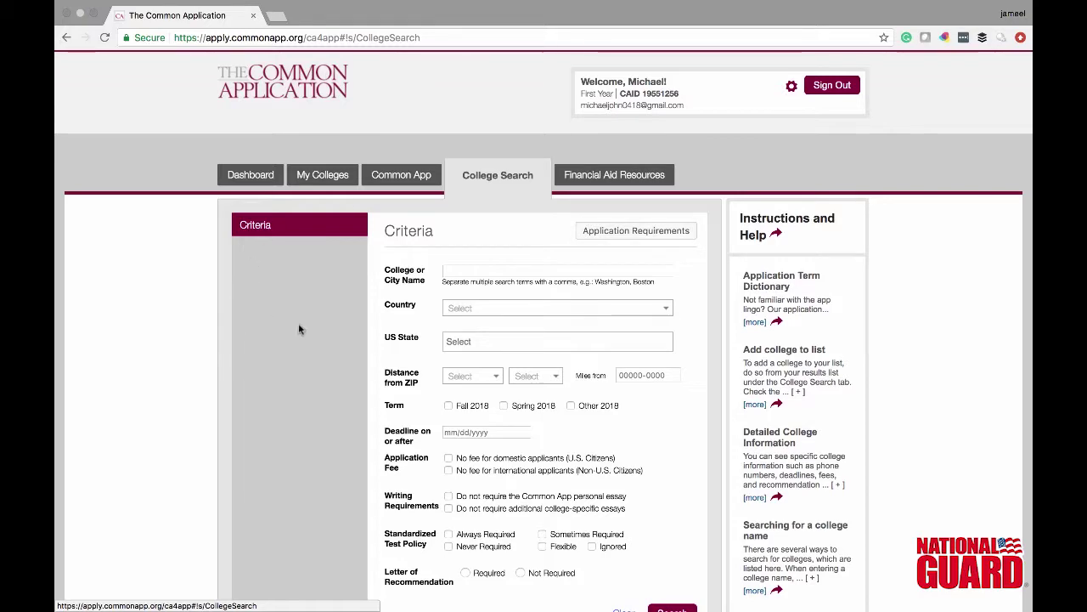
pyautogui.scroll(-2, 377, 270)
pyautogui.scroll(-3, 377, 270)
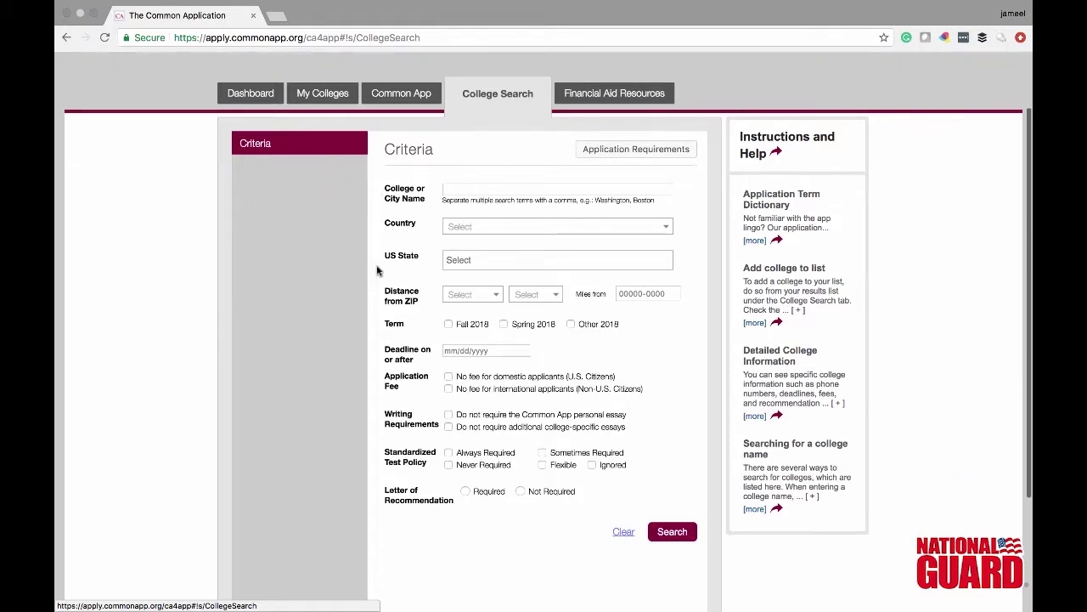
pyautogui.scroll(3, 377, 270)
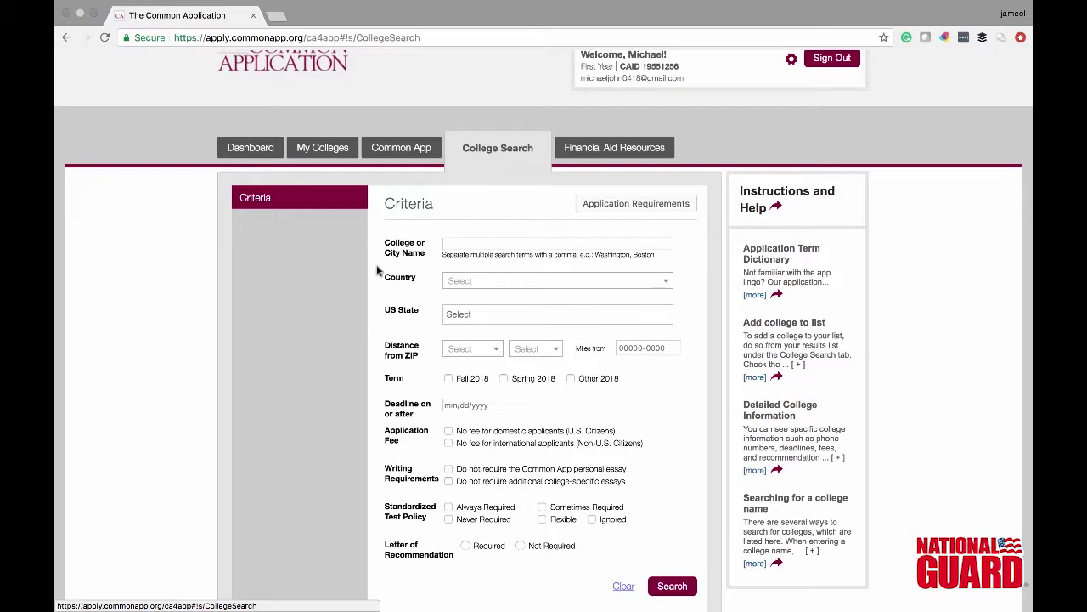
pyautogui.click(425, 148)
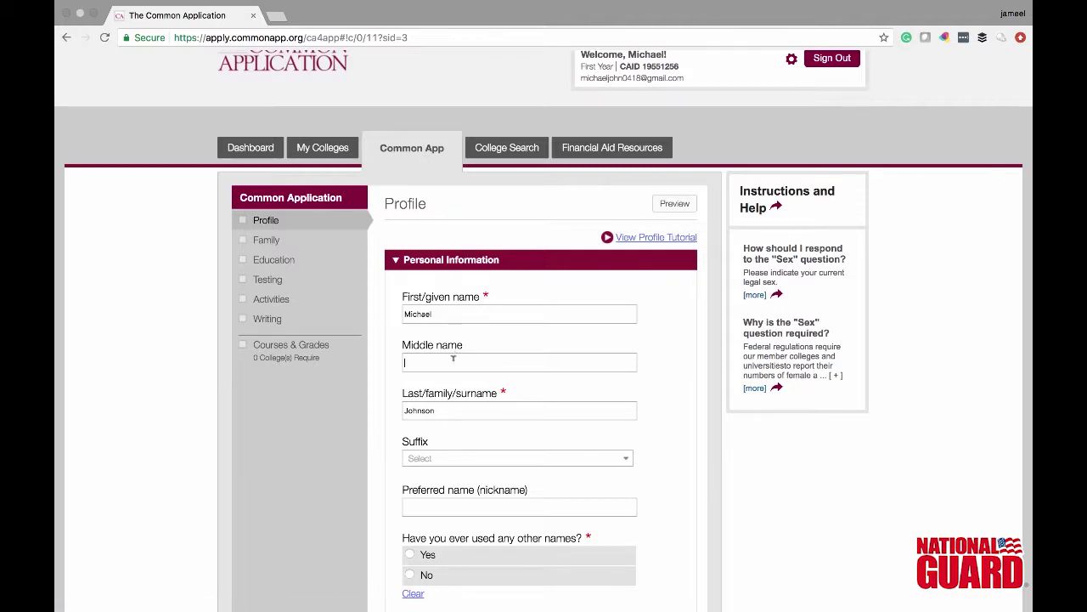
# Leave the suffix blank, enter a preferred nickname, and answer No to other names.
pyautogui.click(496, 464)
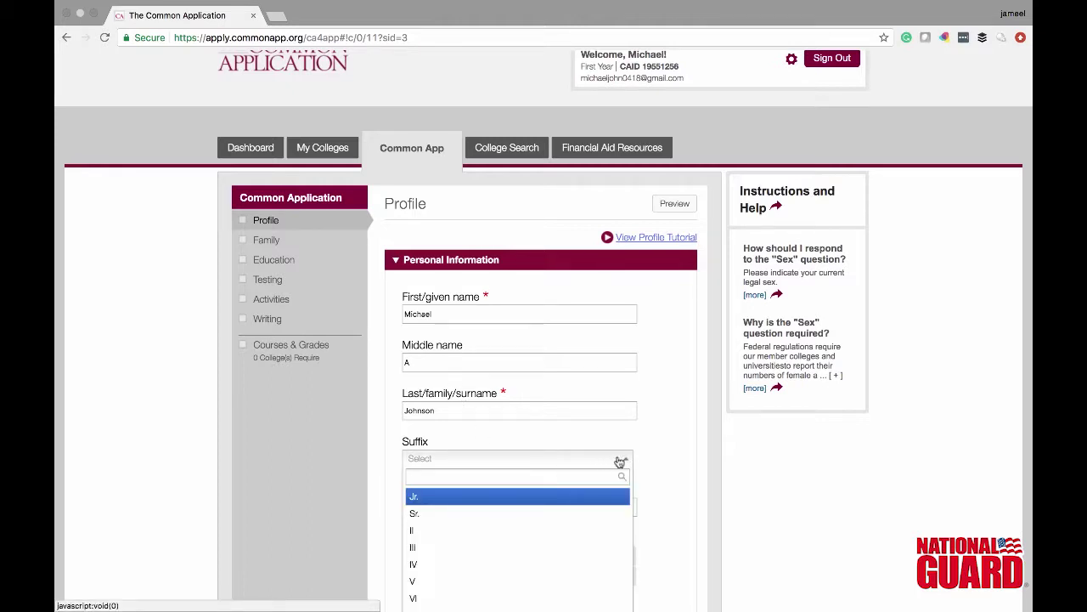
pyautogui.press('Down')
pyautogui.press('Down')
pyautogui.press('Down')
pyautogui.press('Down')
pyautogui.press('Down')
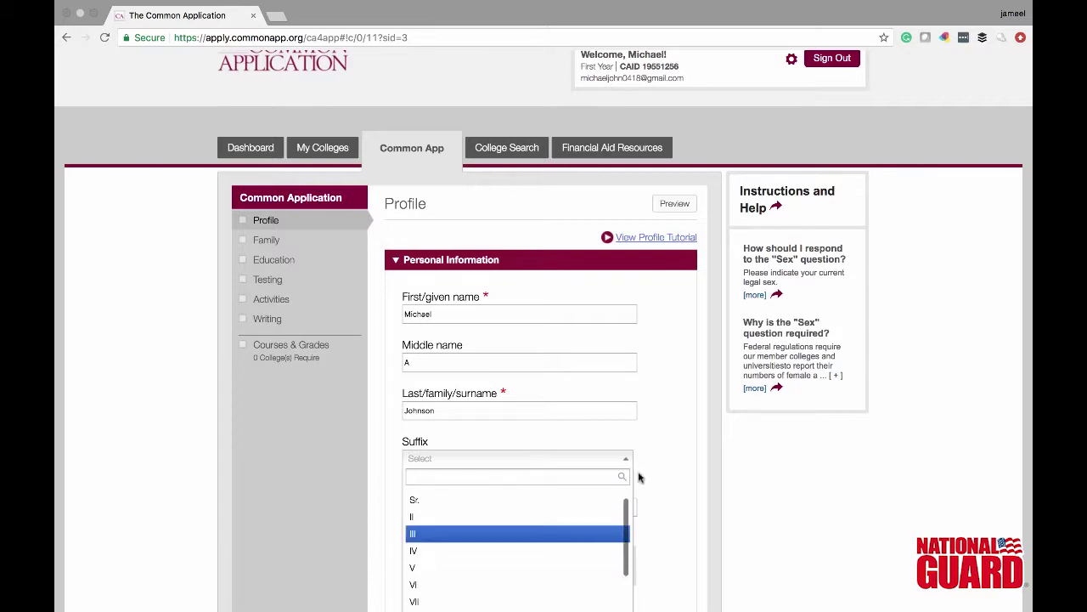
pyautogui.click(628, 459)
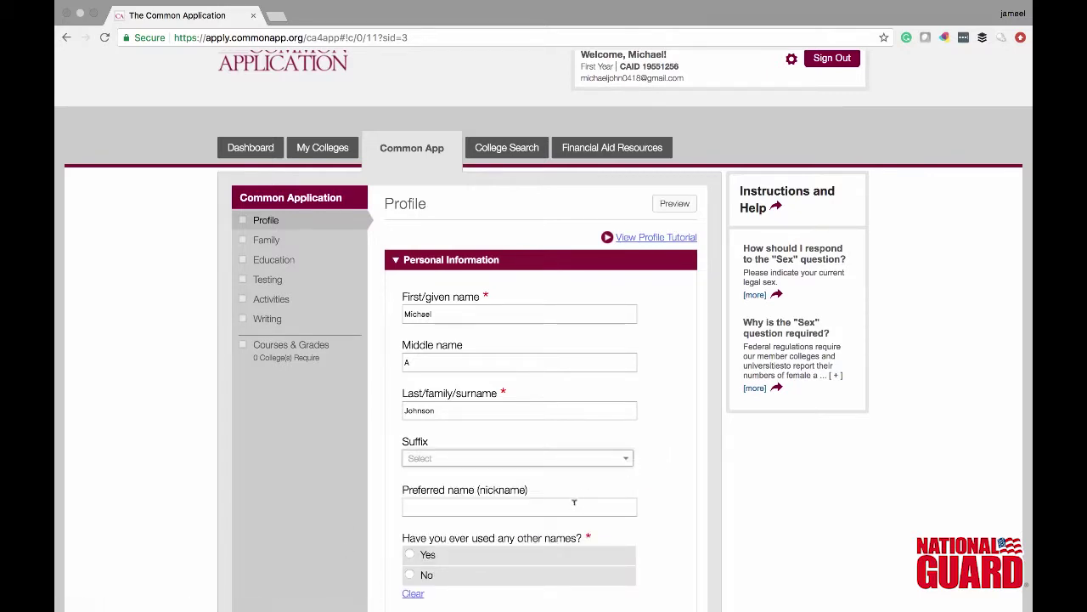
pyautogui.press('Down')
pyautogui.press('Escape')
pyautogui.press('Down')
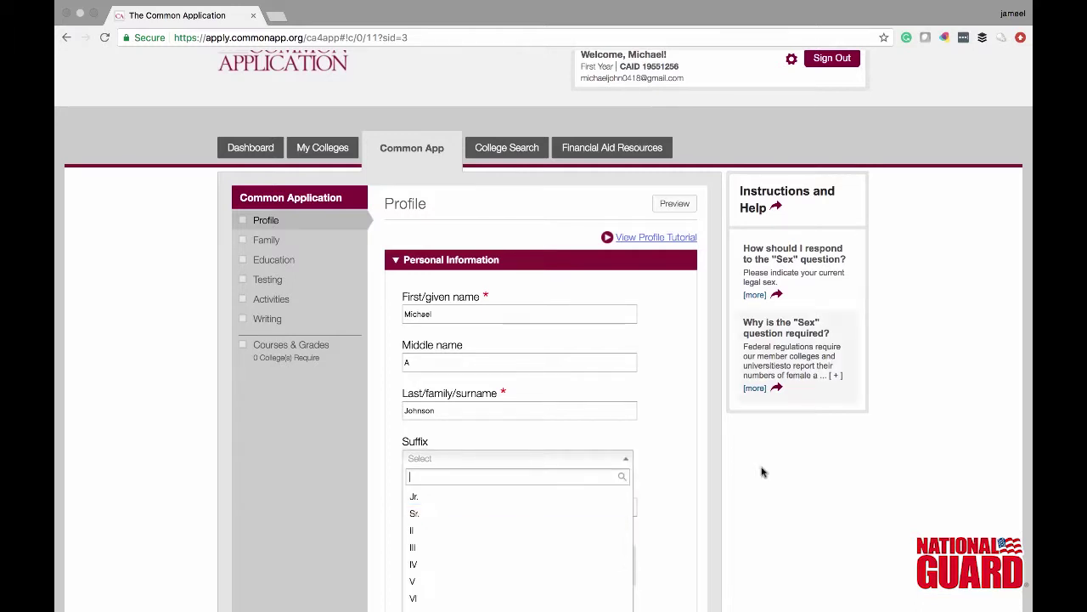
pyautogui.click(620, 499)
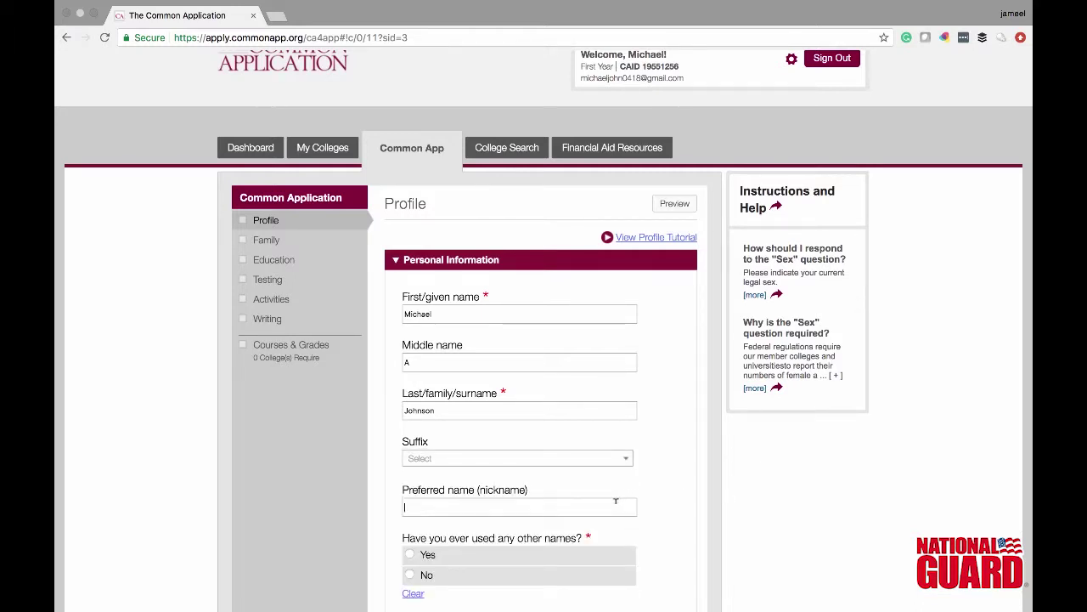
pyautogui.click(575, 573)
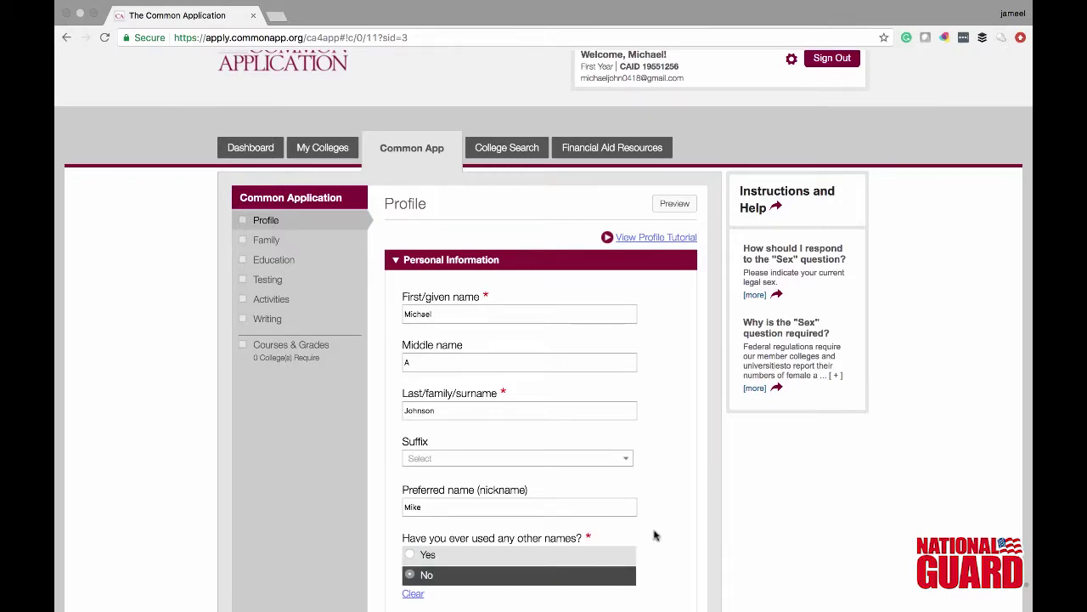
# Set sex to Male and save both Personal Information and Address.
pyautogui.scroll(-2, 687, 502)
pyautogui.scroll(-5, 688, 502)
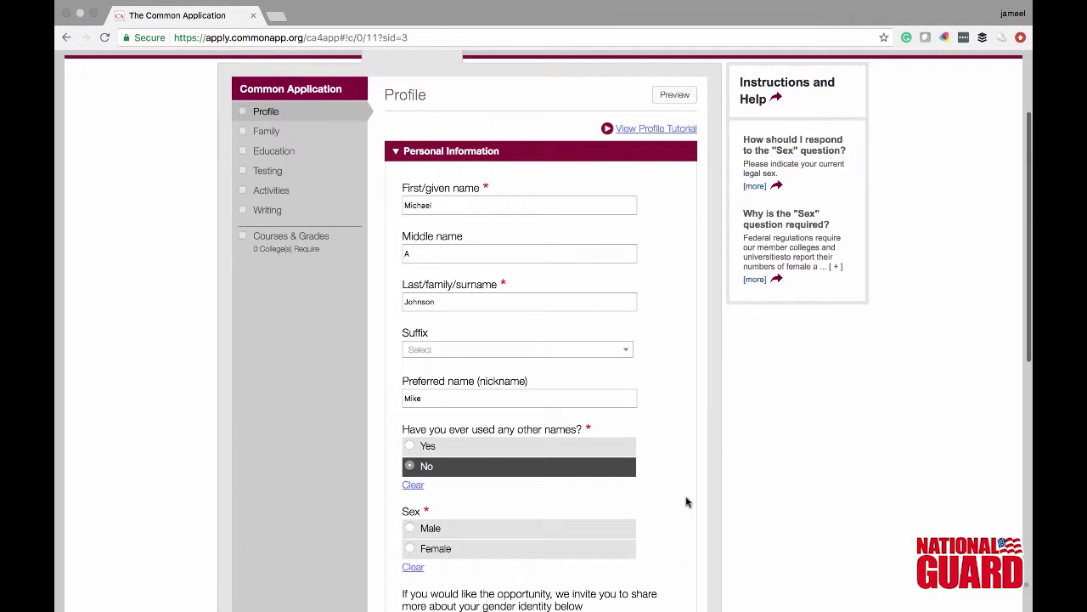
pyautogui.click(409, 364)
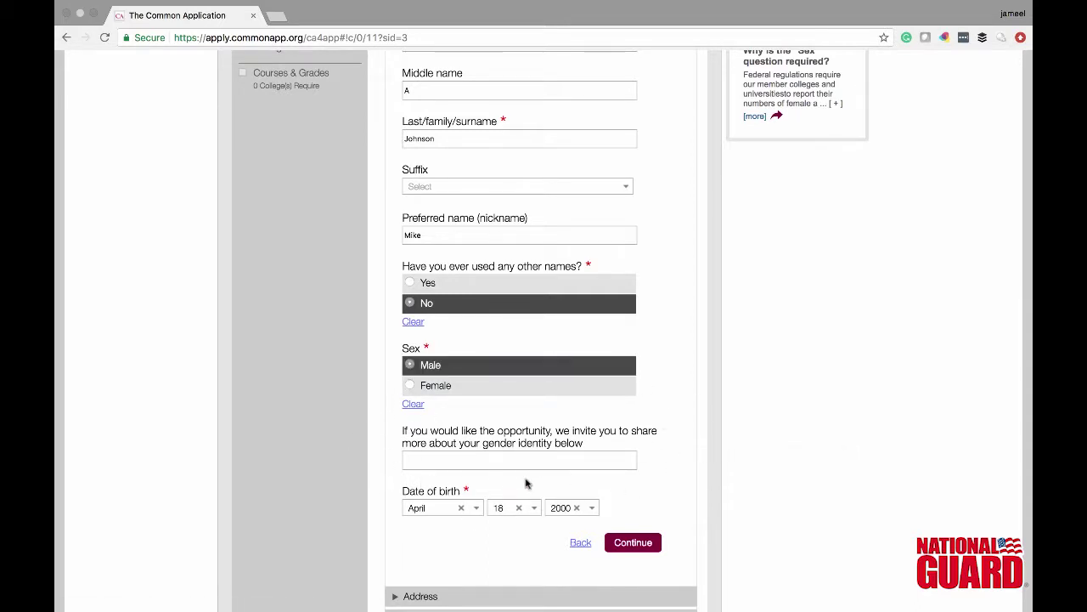
pyautogui.press('Down')
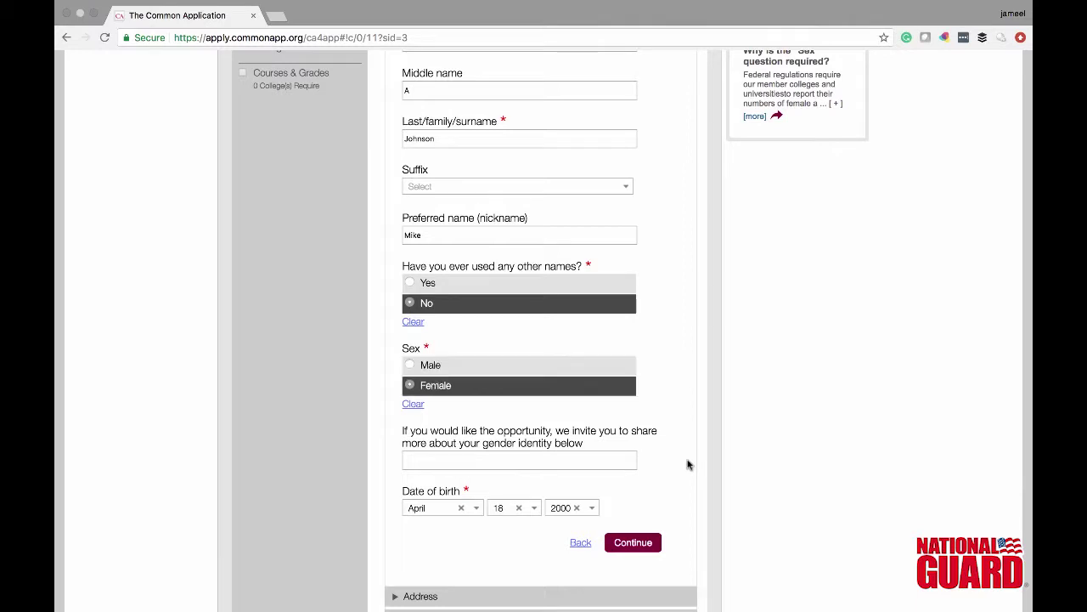
pyautogui.click(568, 369)
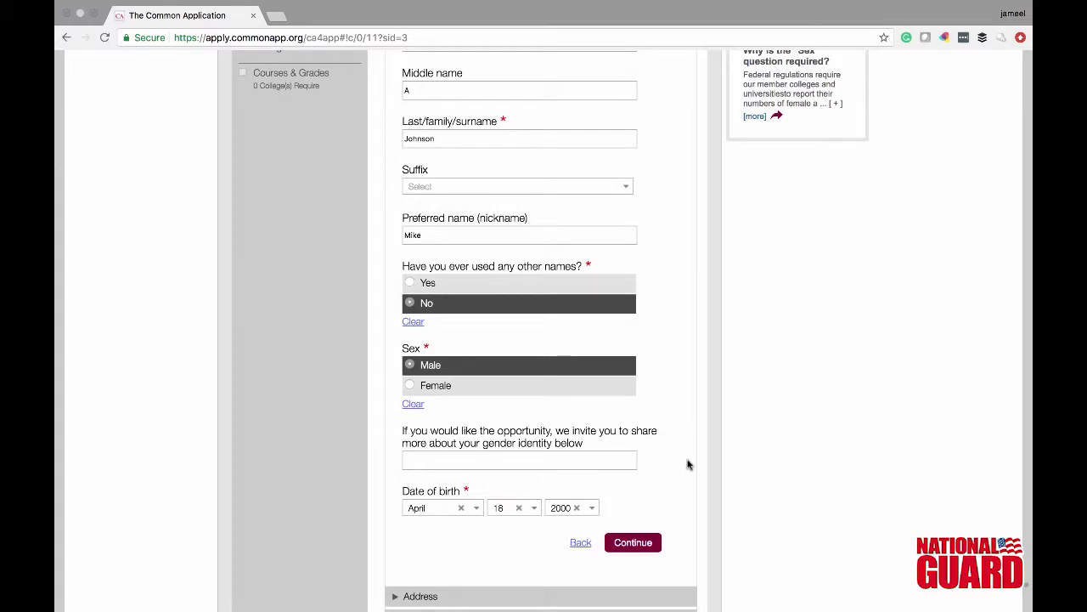
pyautogui.press('Down')
pyautogui.click(569, 367)
pyautogui.click(643, 546)
pyautogui.click(636, 413)
# Answer No alternate phone, then set religion to Buddhist and armed forces status to None.
pyautogui.click(461, 401)
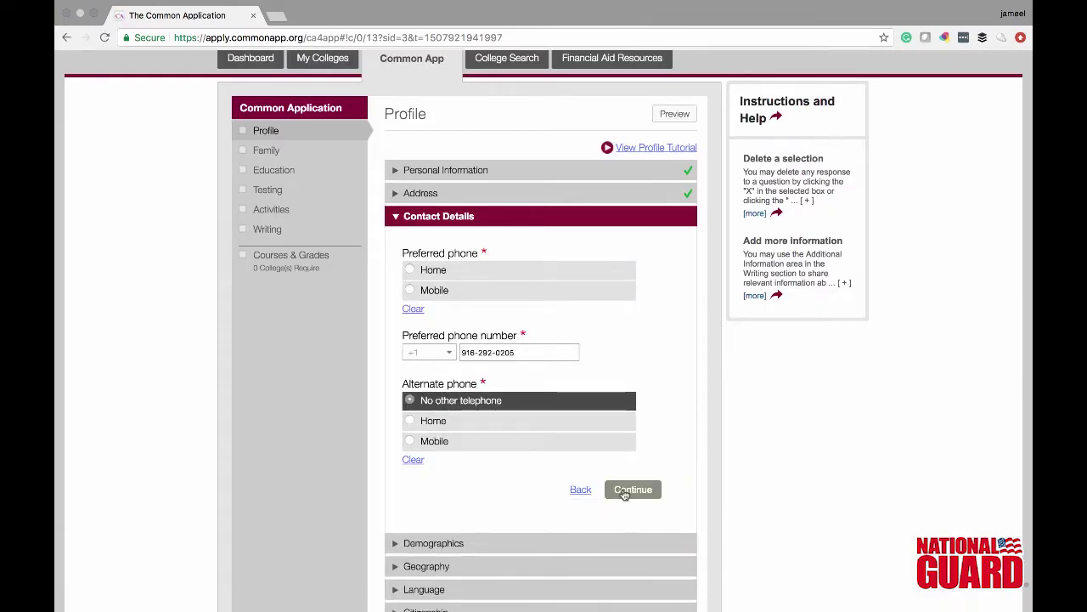
pyautogui.click(627, 492)
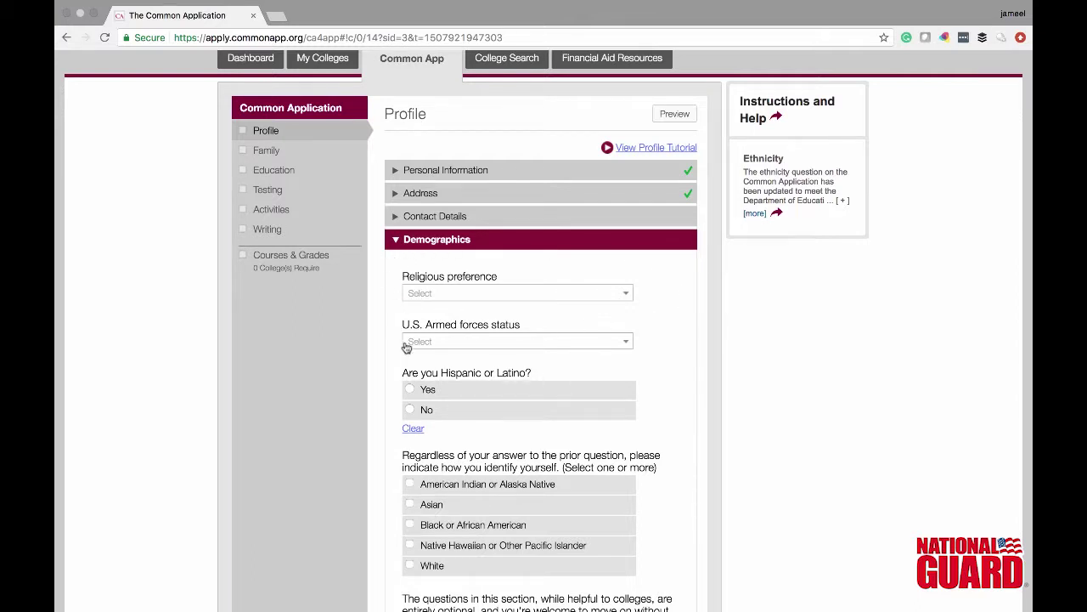
pyautogui.click(624, 294)
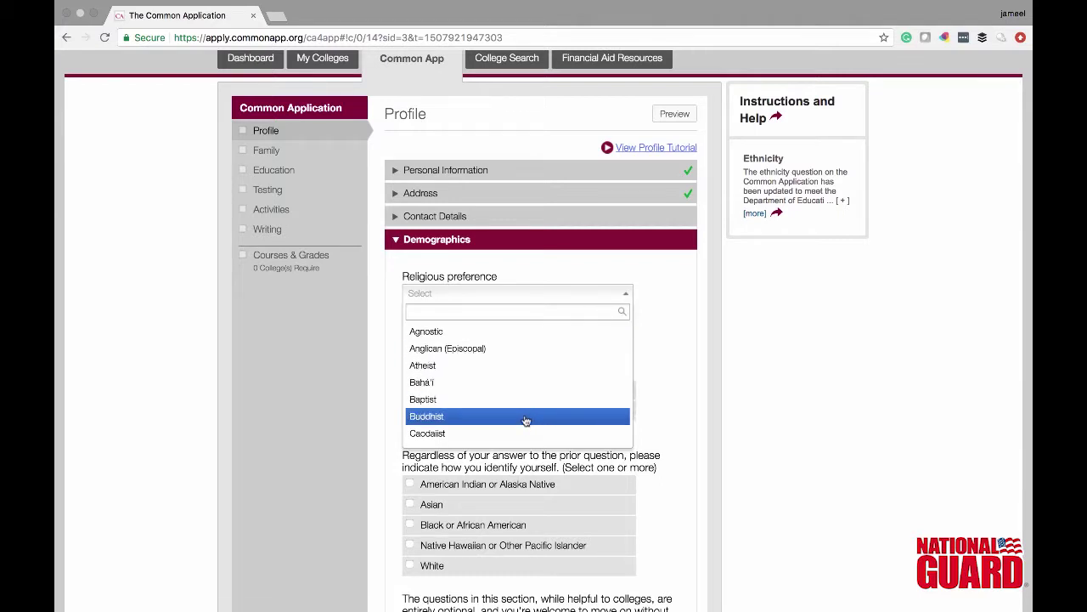
pyautogui.click(526, 420)
pyautogui.click(608, 343)
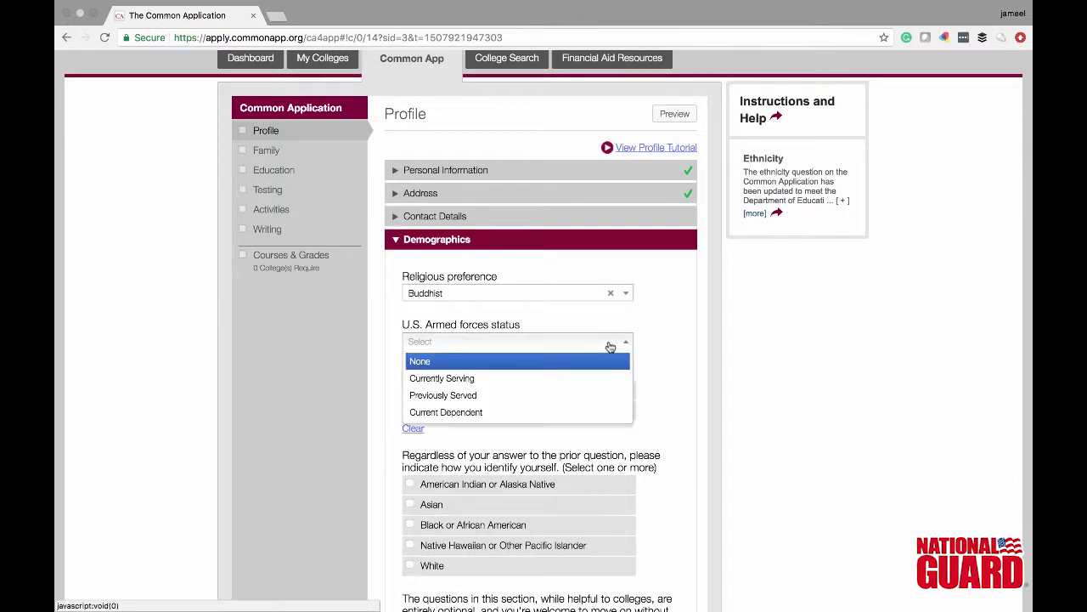
pyautogui.click(586, 363)
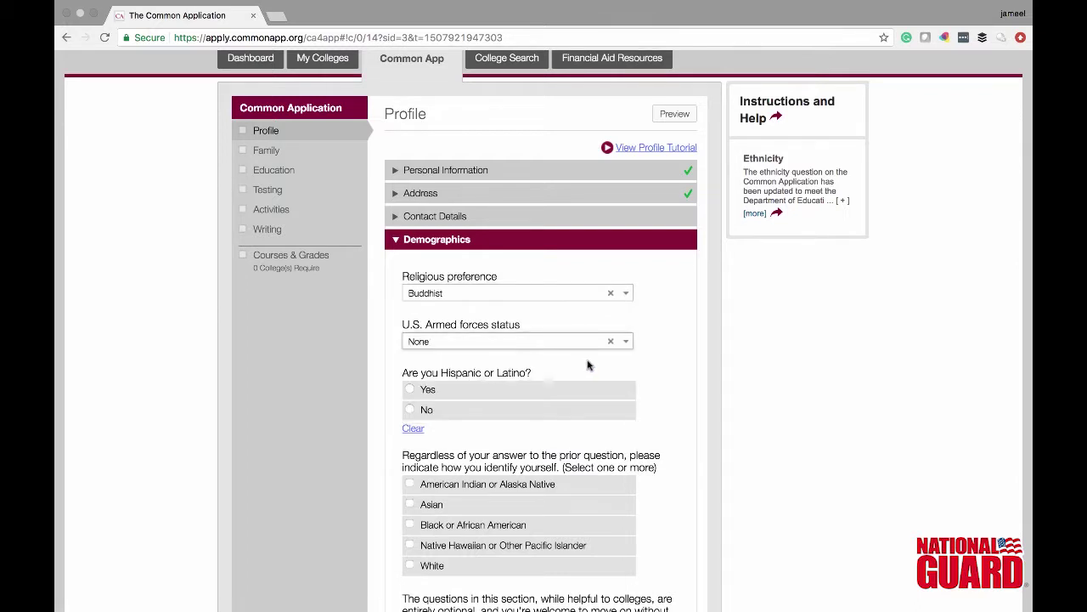
# Answer not Hispanic, select Native Hawaiian or Other Pacific Islander from Hawaii, and confirm Demographics.
pyautogui.click(422, 411)
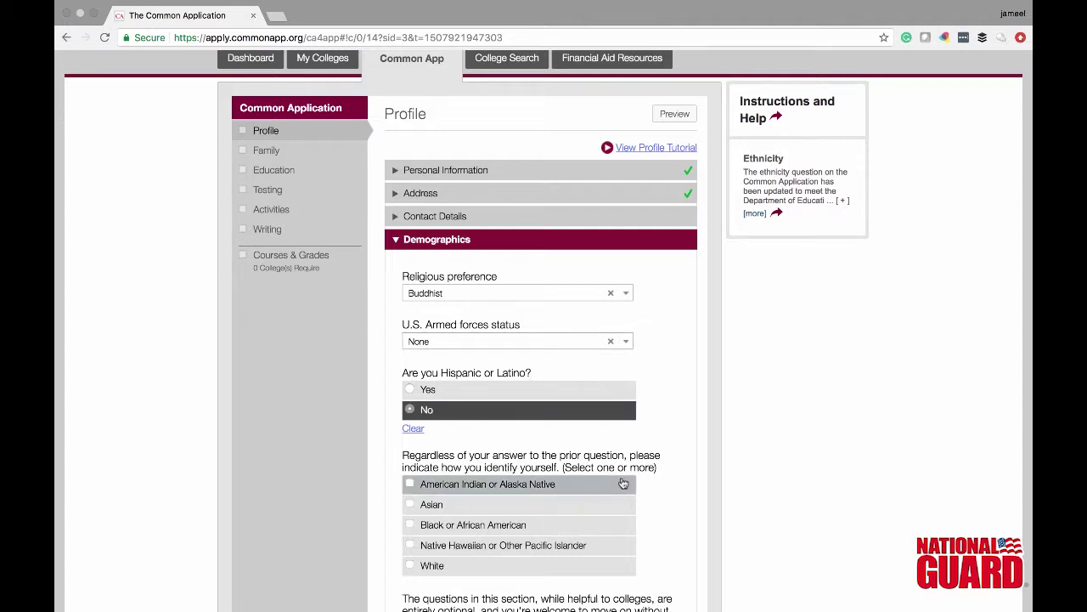
pyautogui.click(481, 551)
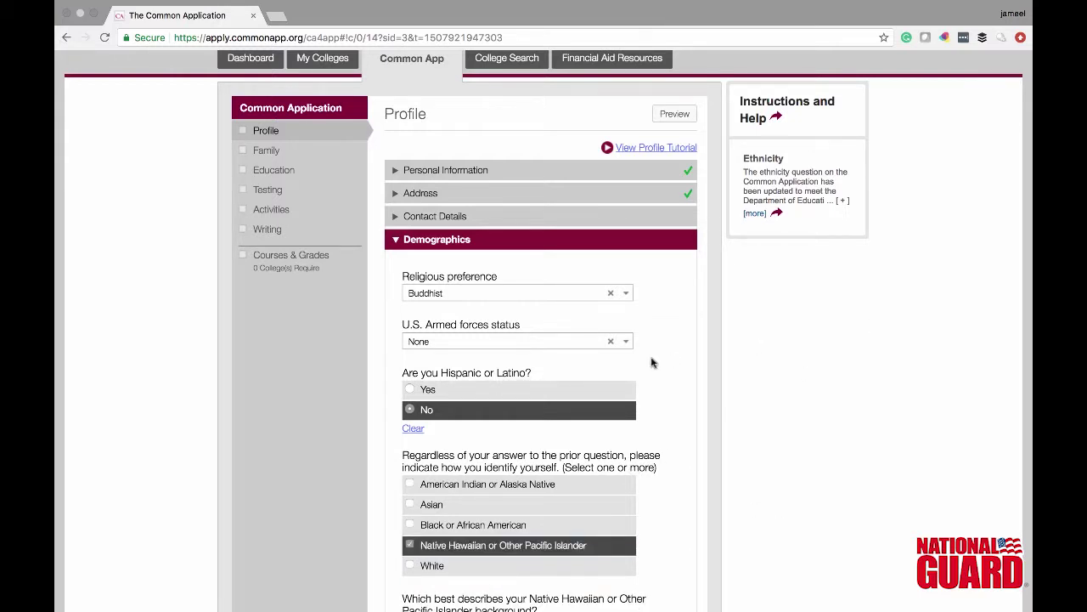
pyautogui.scroll(-1, 652, 363)
pyautogui.scroll(-3, 651, 363)
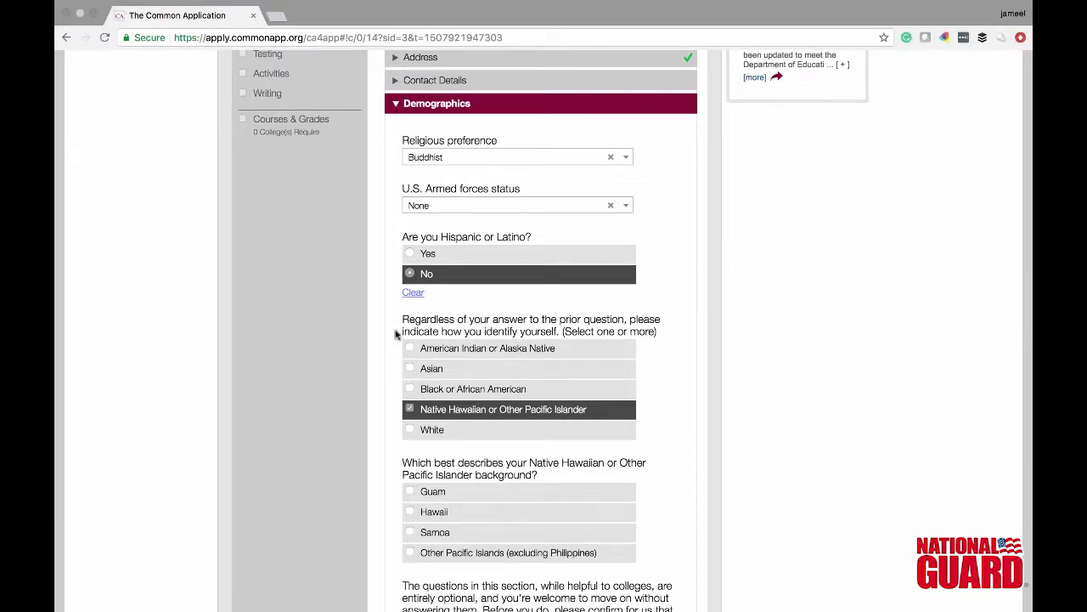
pyautogui.click(445, 512)
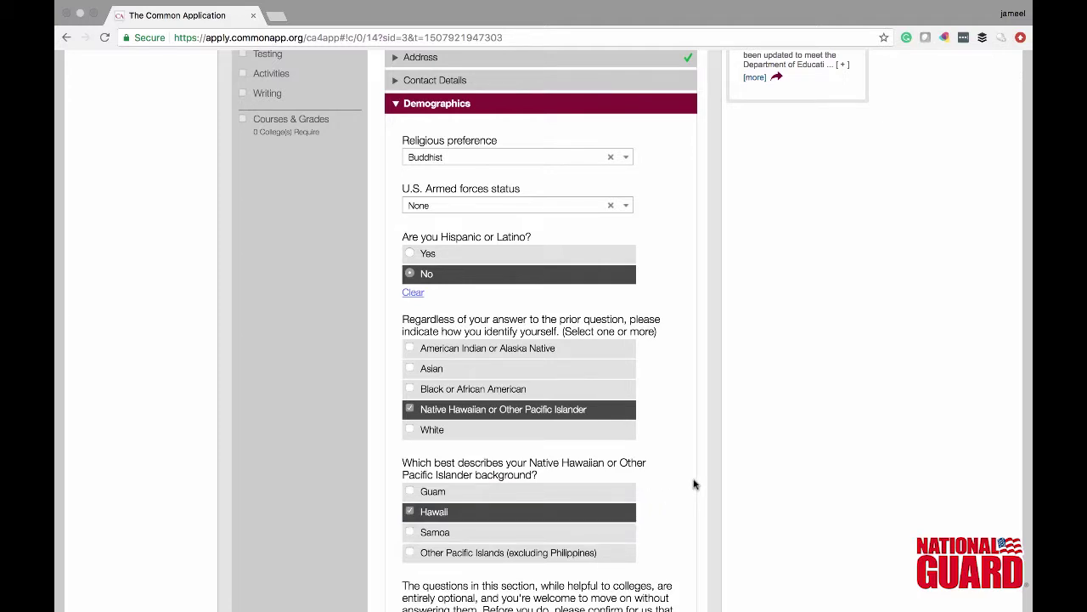
pyautogui.scroll(-5, 693, 484)
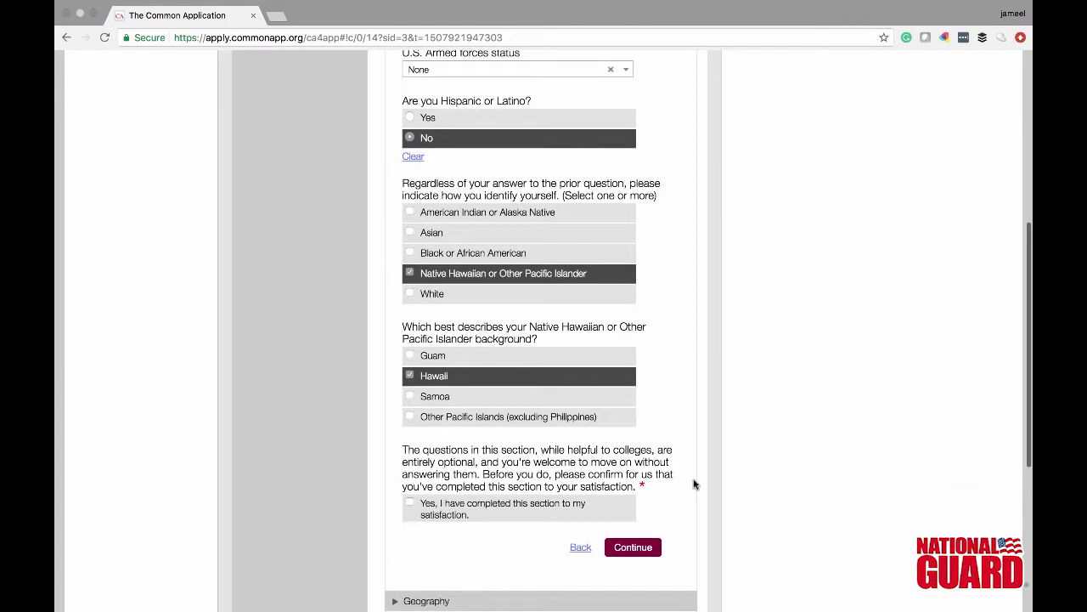
pyautogui.scroll(-1, 693, 484)
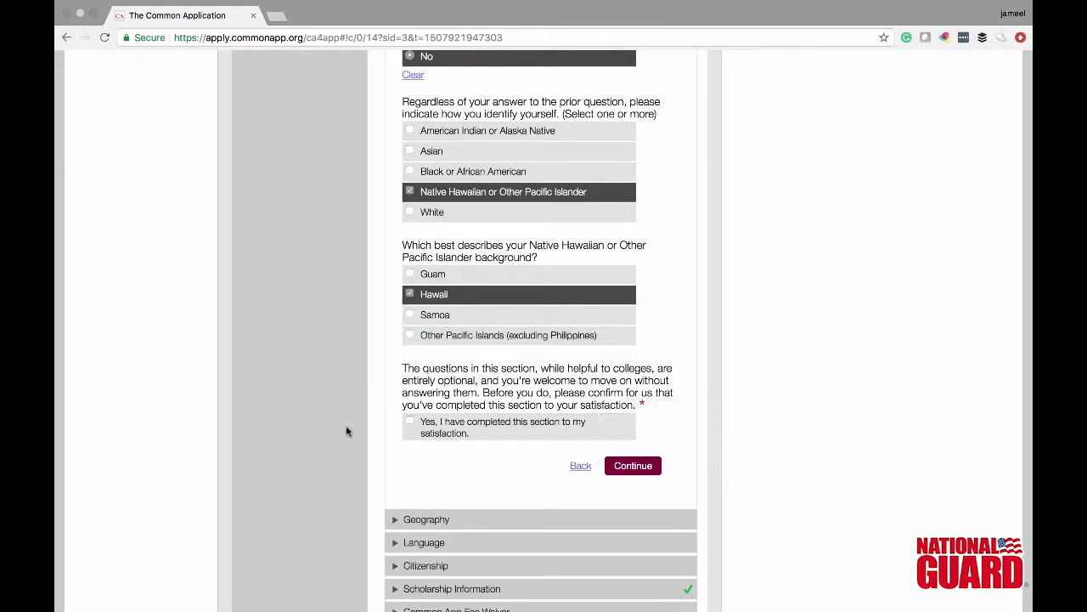
pyautogui.click(484, 438)
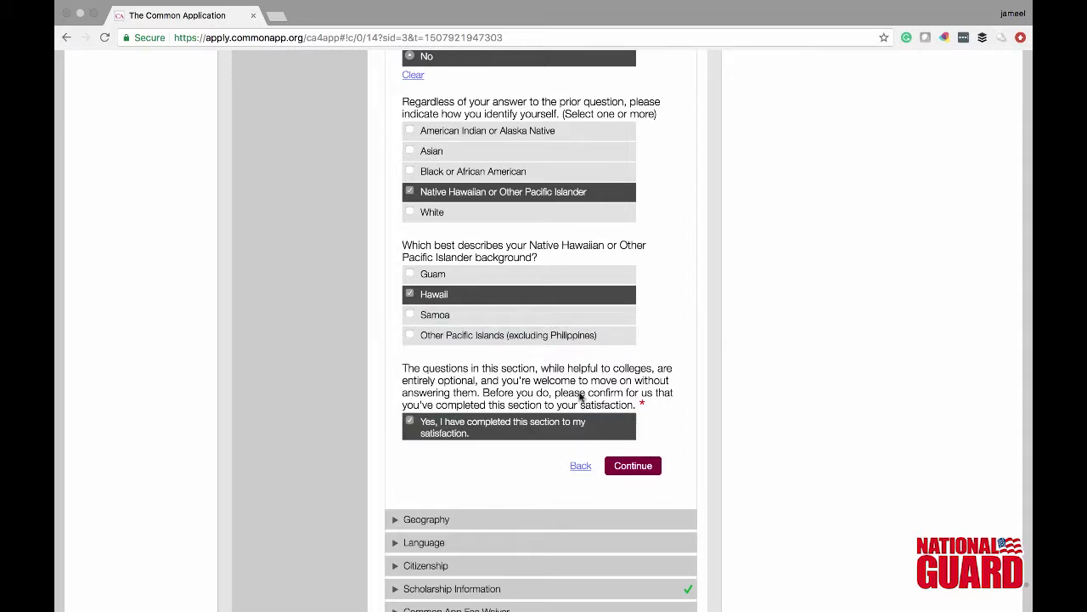
pyautogui.click(617, 471)
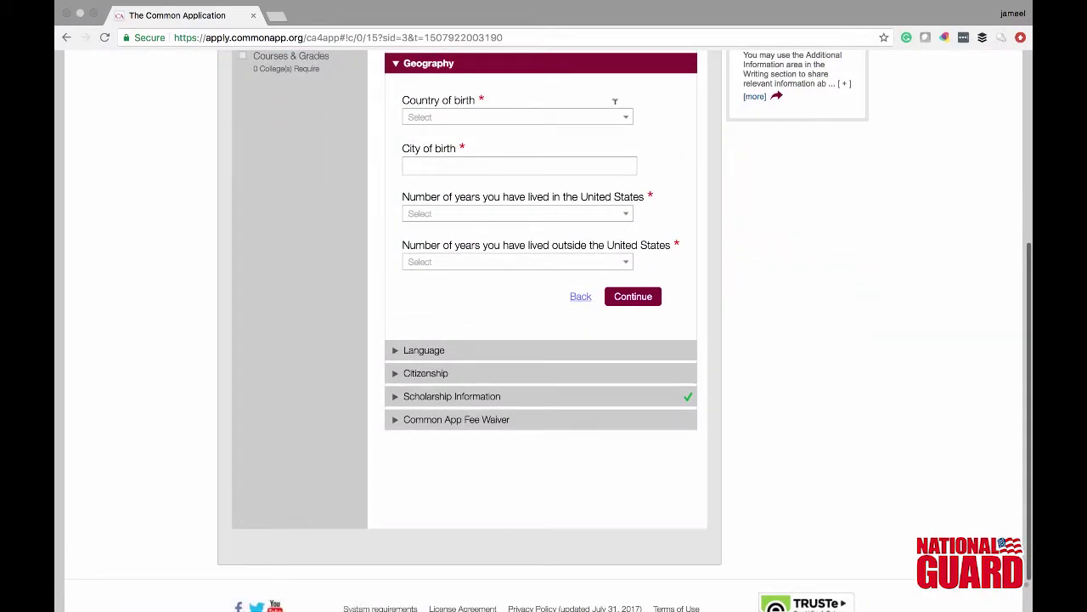
# Set the birthplace to Sacramento, California, United States of America.
pyautogui.click(619, 120)
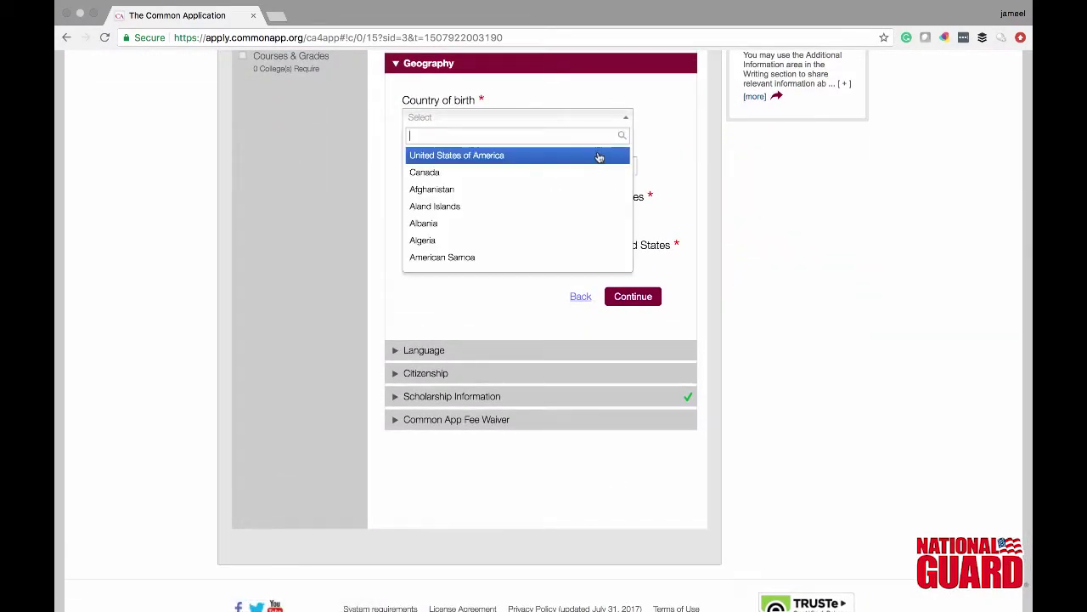
pyautogui.click(599, 157)
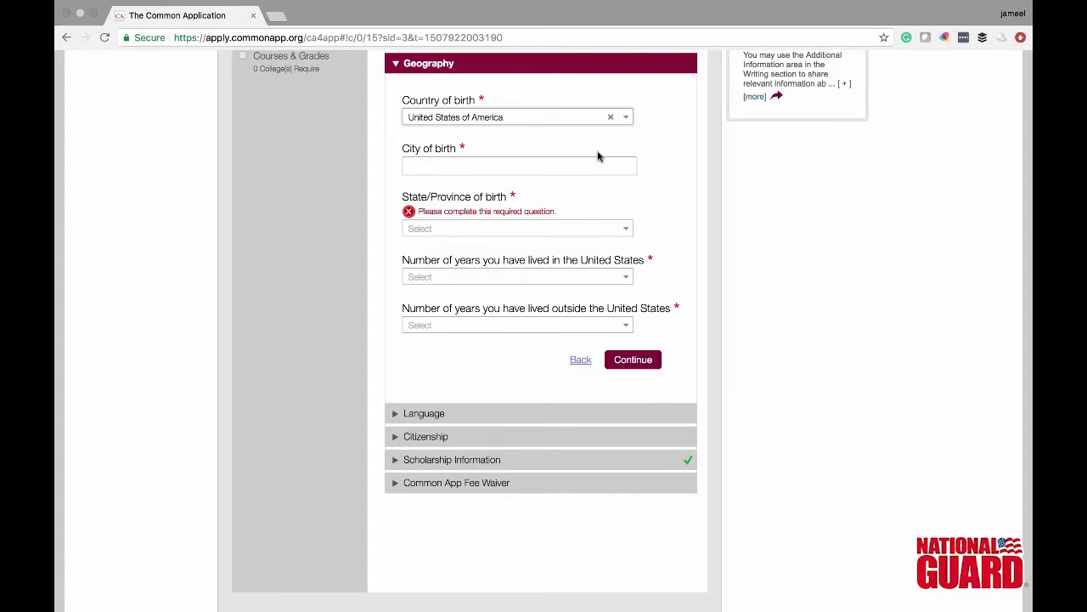
pyautogui.click(596, 161)
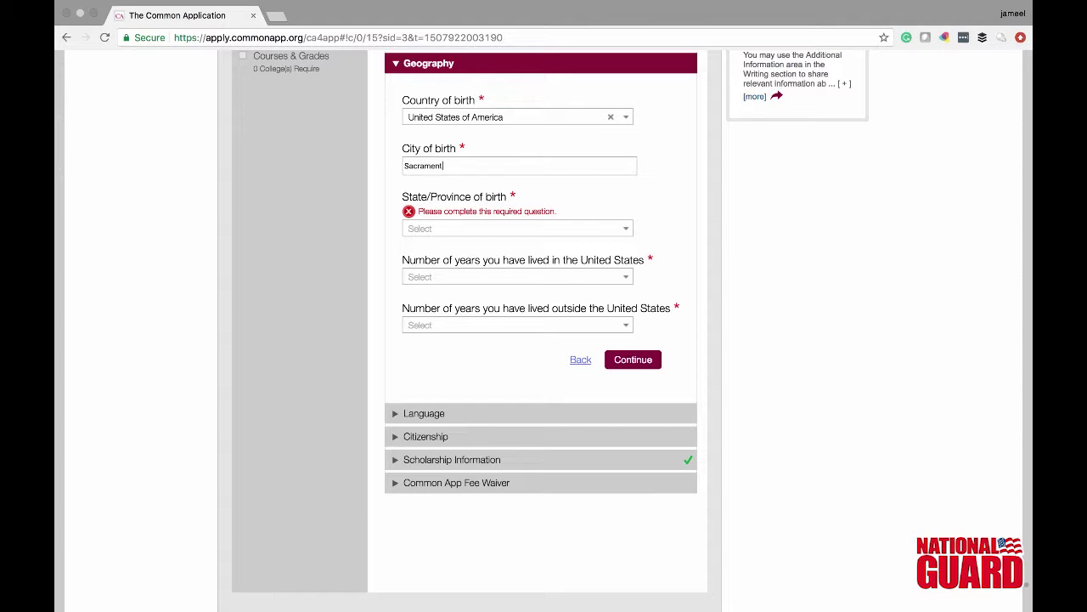
pyautogui.click(582, 230)
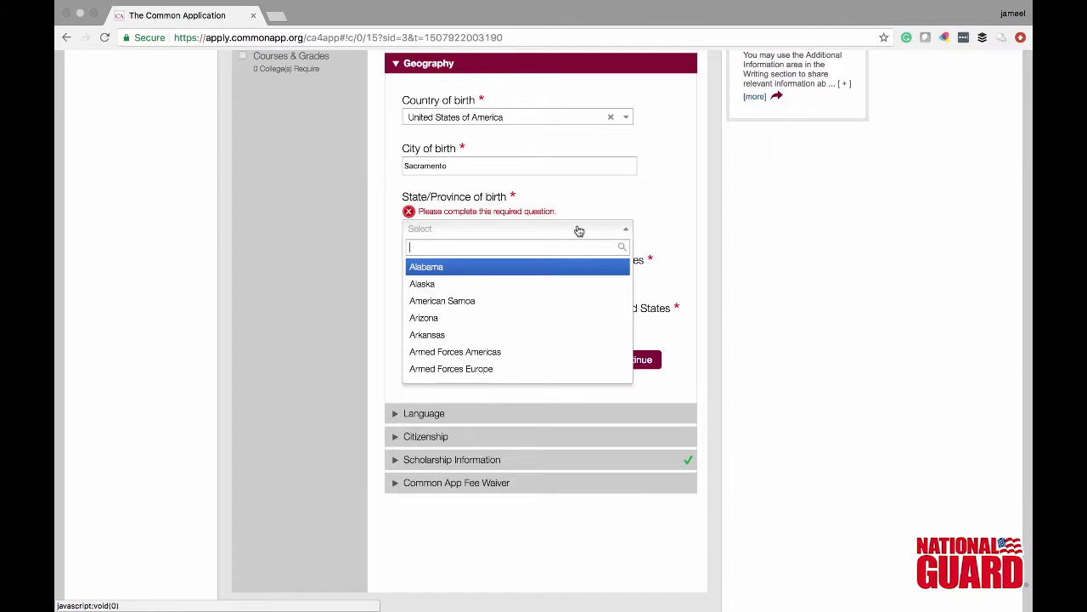
pyautogui.write('ca')
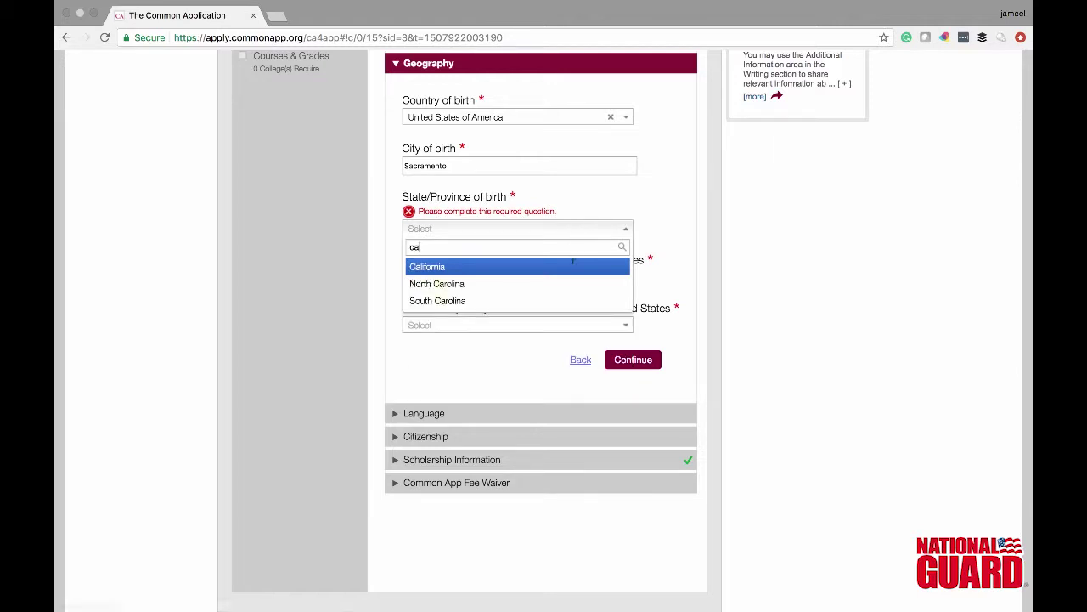
pyautogui.click(575, 270)
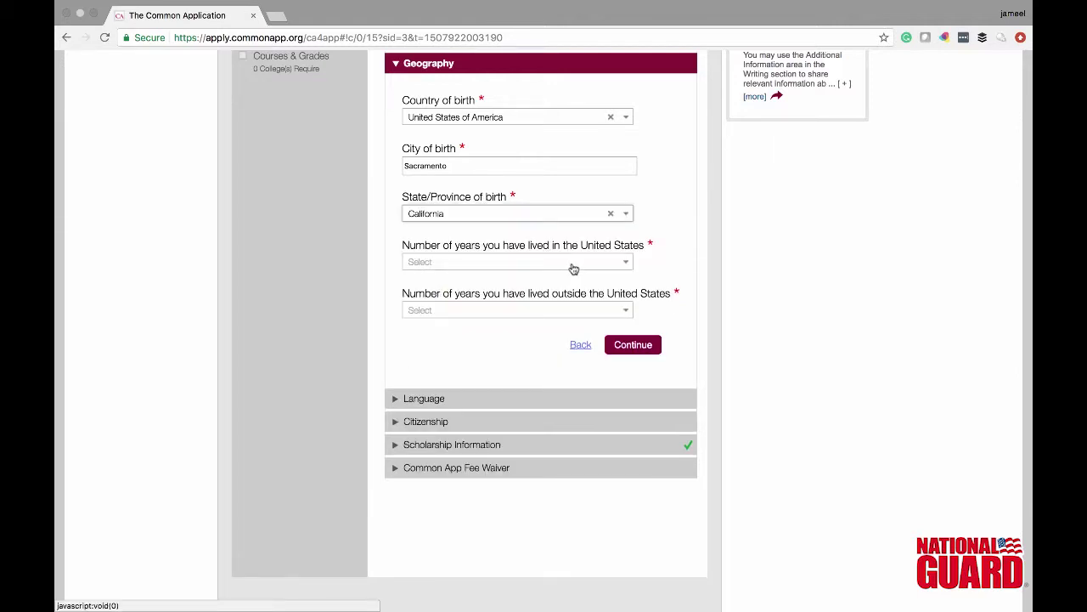
# Record 17 years lived in the U.S. and 0 outside, then save Geography.
pyautogui.click(574, 261)
pyautogui.write('17')
pyautogui.click(576, 300)
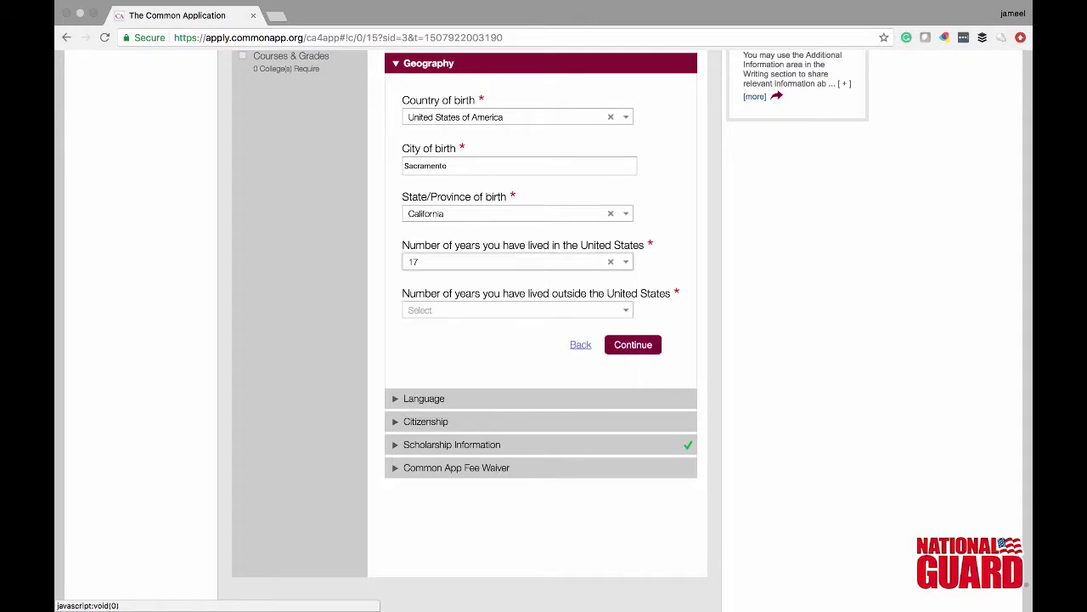
pyautogui.click(577, 309)
pyautogui.click(552, 348)
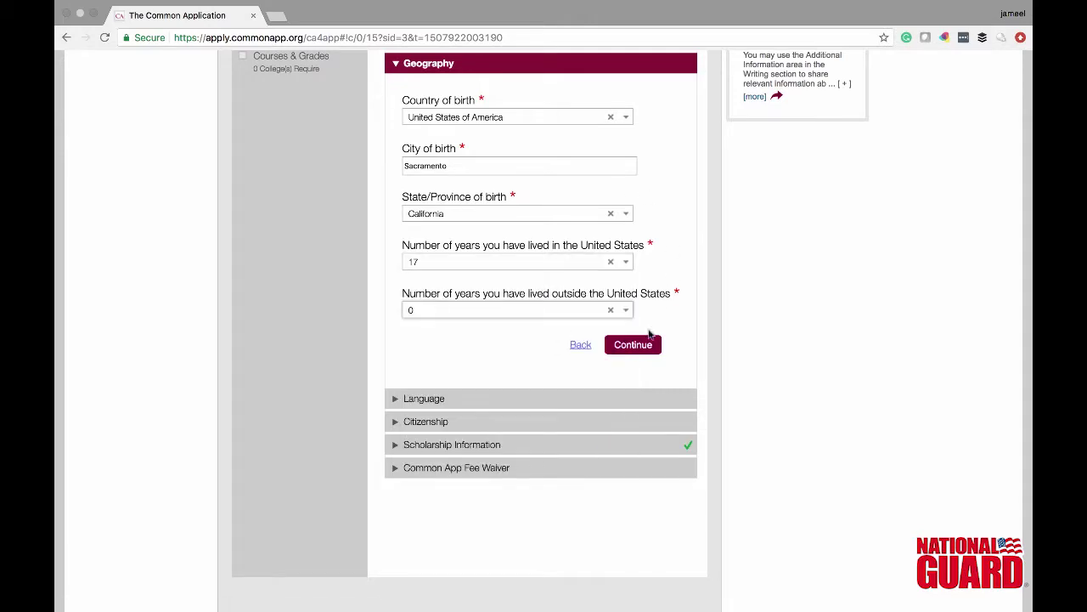
pyautogui.click(648, 345)
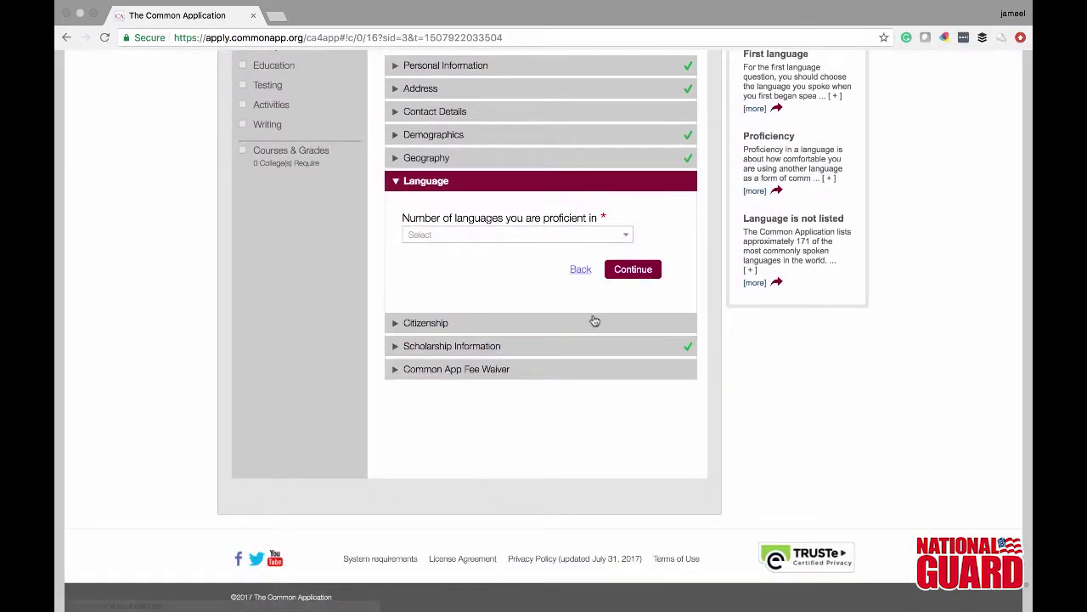
# Declare proficiency in 1 language, English, and save the Language section.
pyautogui.click(622, 238)
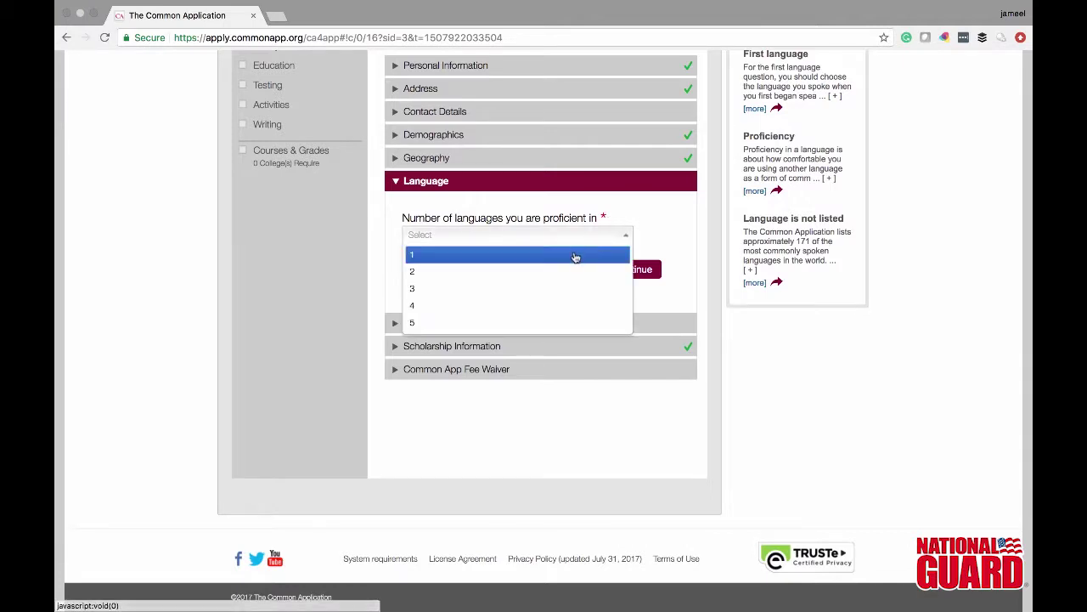
pyautogui.click(575, 257)
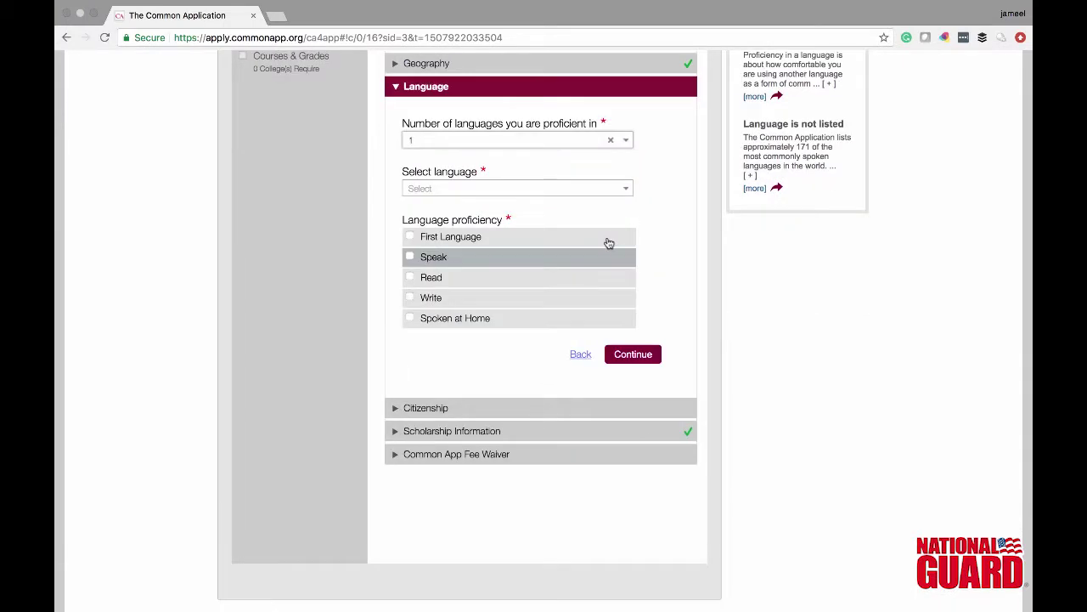
pyautogui.click(606, 187)
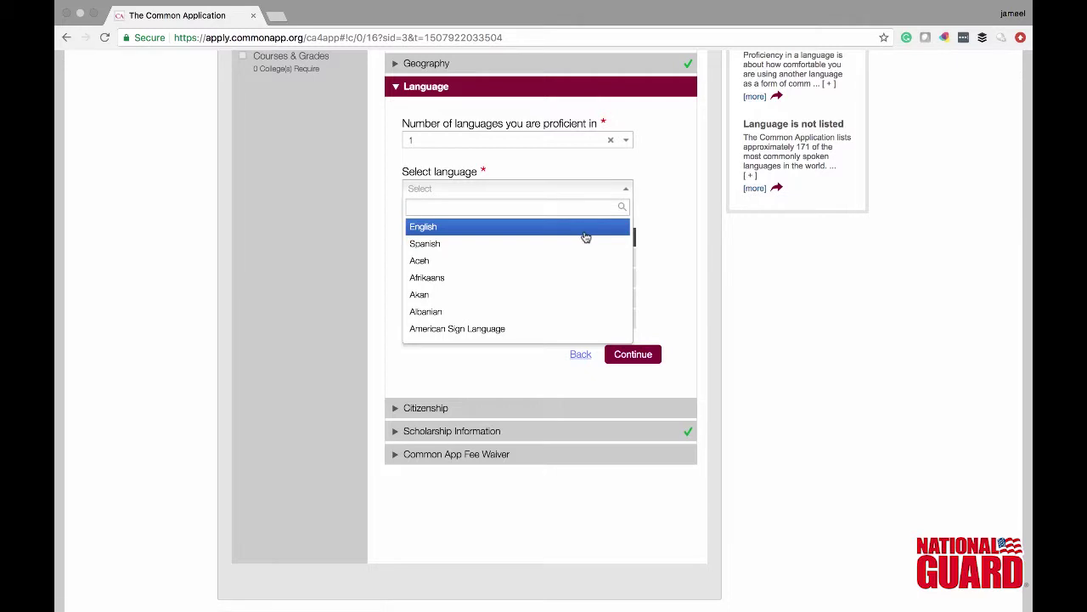
pyautogui.click(584, 229)
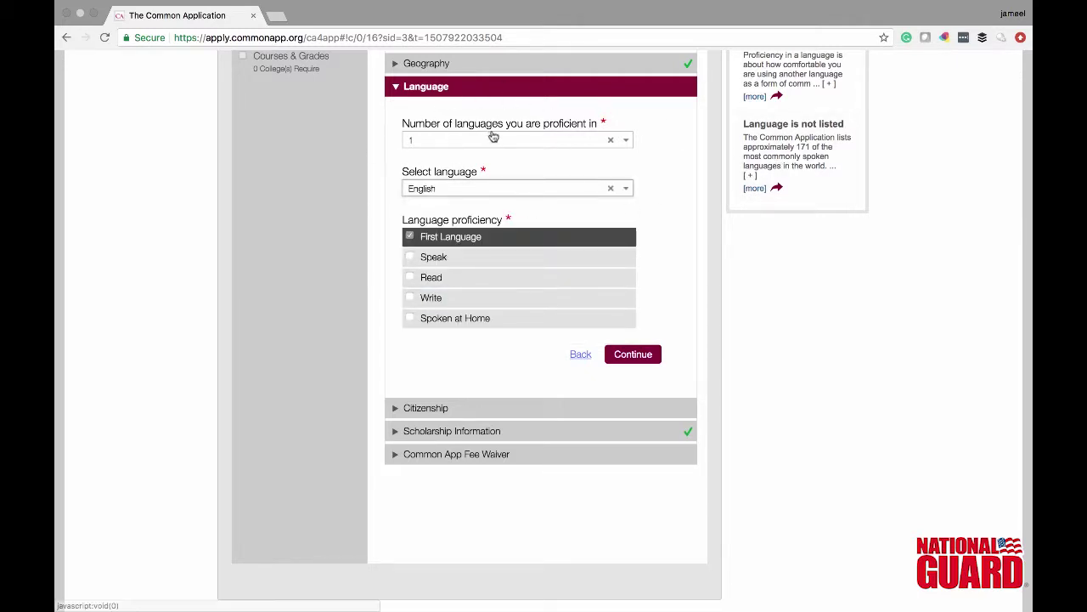
pyautogui.click(639, 358)
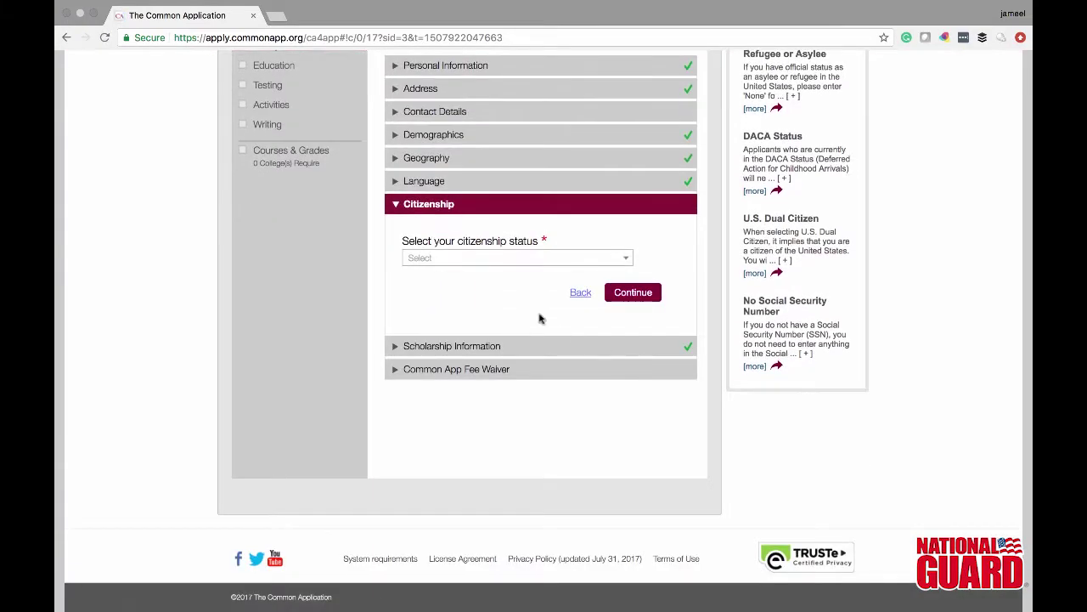
# Set citizenship to U.S. Citizen or U.S. National, enter the Social Security Number, and save.
pyautogui.click(556, 261)
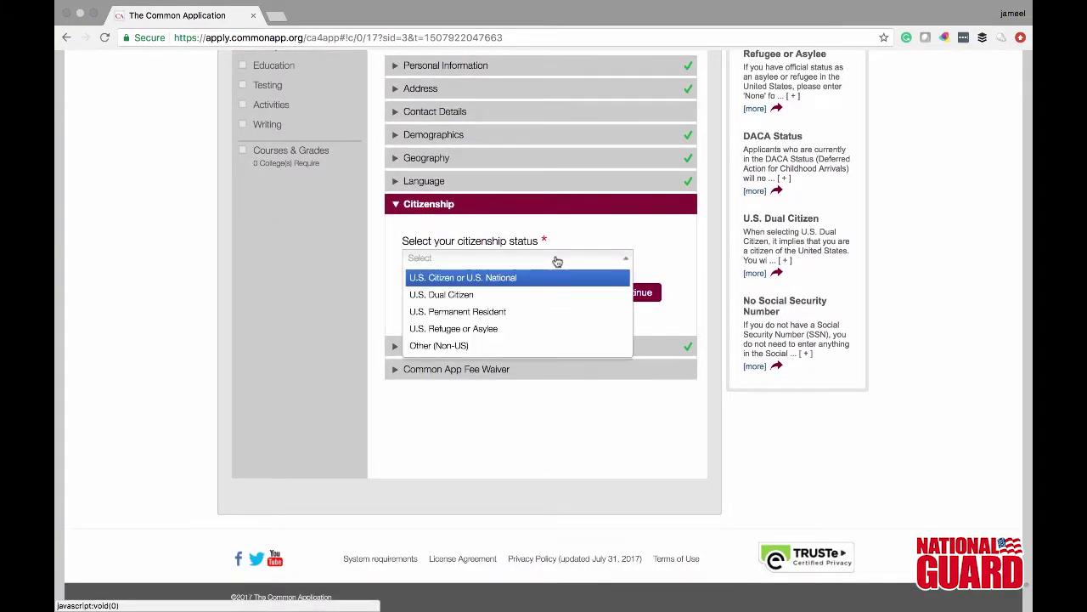
pyautogui.click(547, 279)
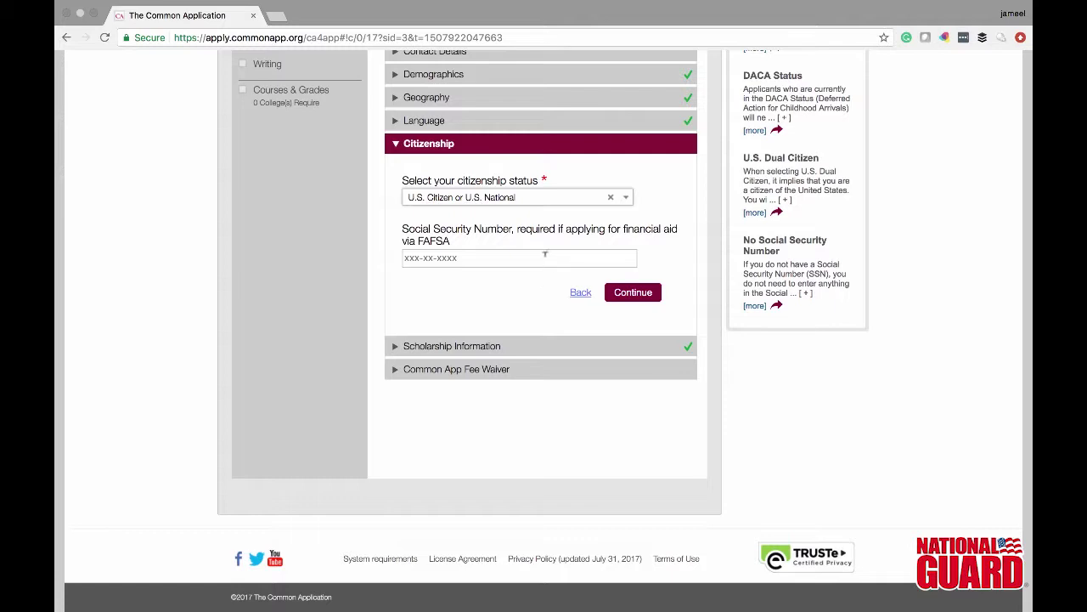
pyautogui.click(545, 254)
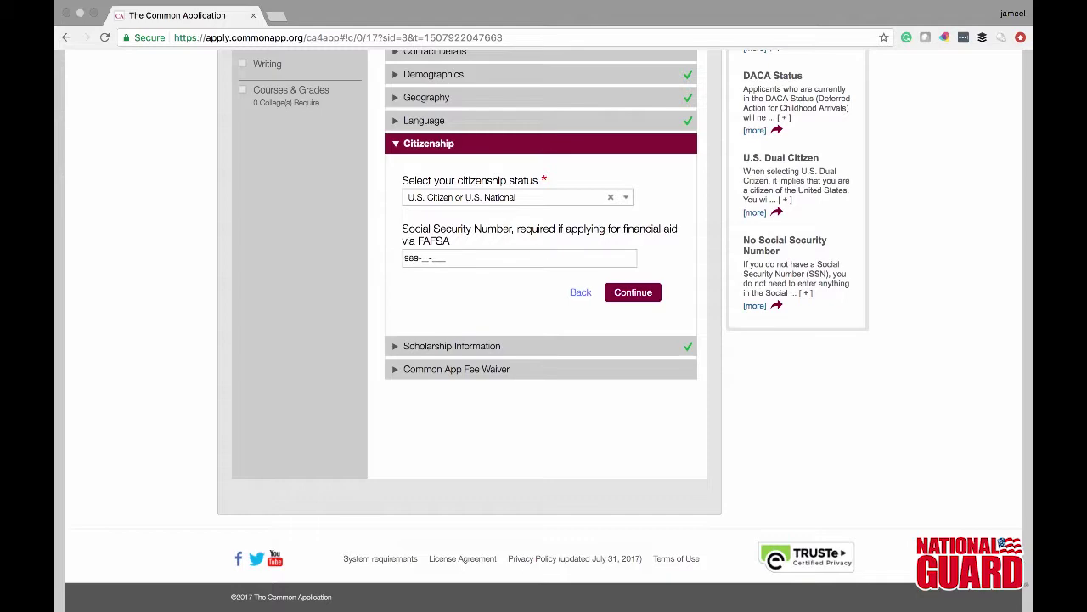
pyautogui.click(644, 296)
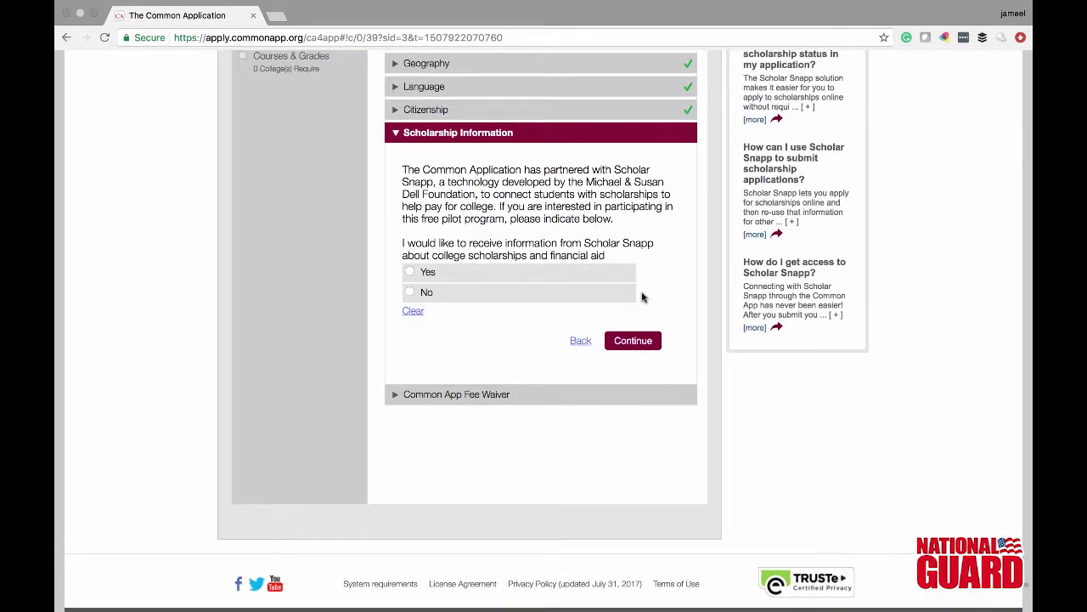
# Answer Yes to Scholar Snapp information and save Scholarship Information.
pyautogui.click(409, 272)
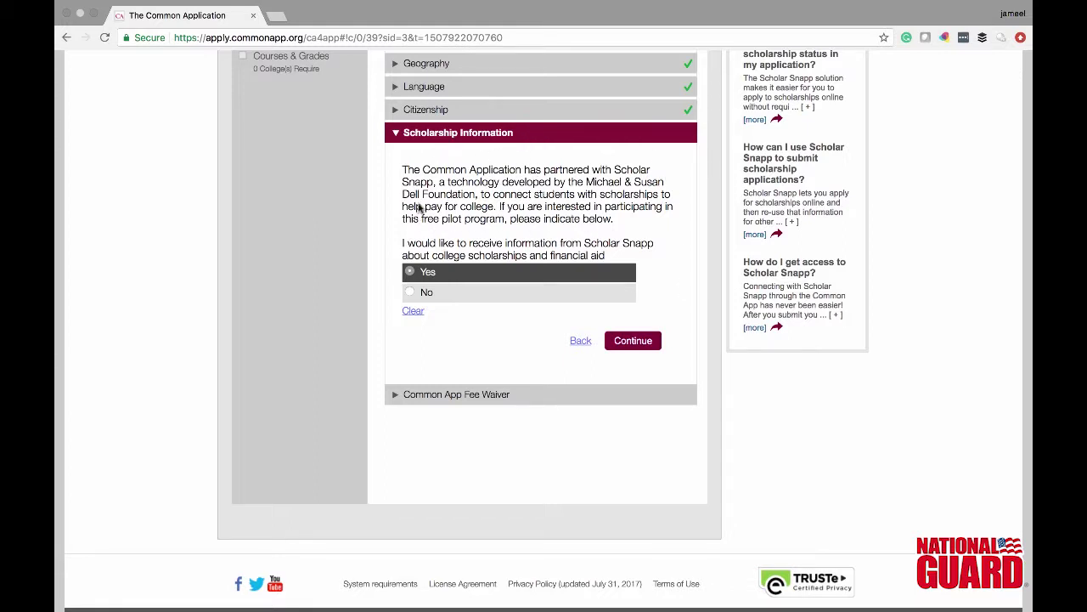
pyautogui.click(640, 343)
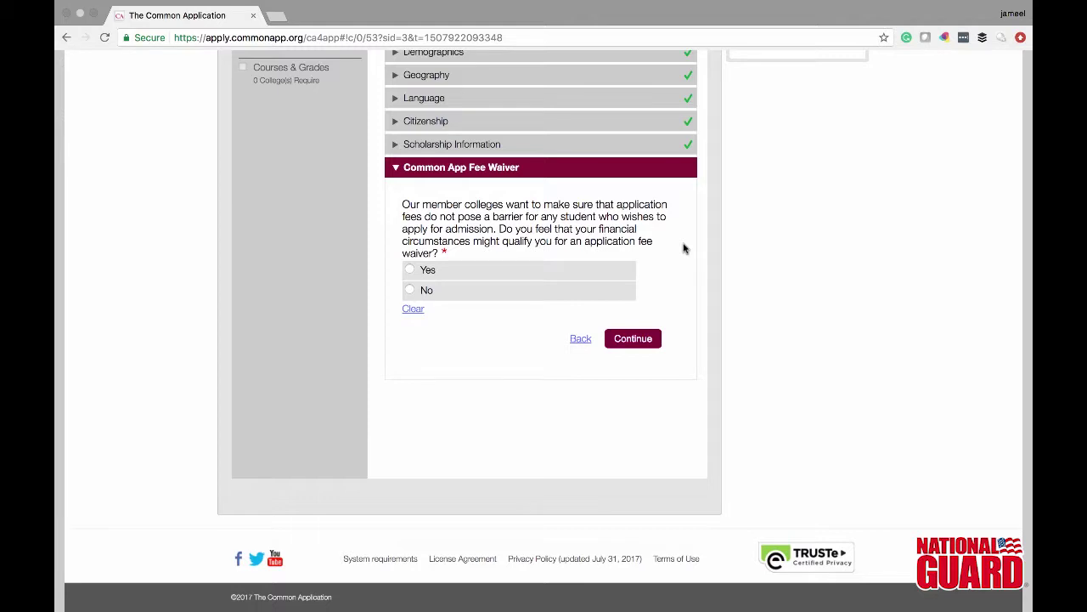
# Answer Yes to fee waiver eligibility and check the ACT/SAT fee waiver indicator.
pyautogui.click(409, 270)
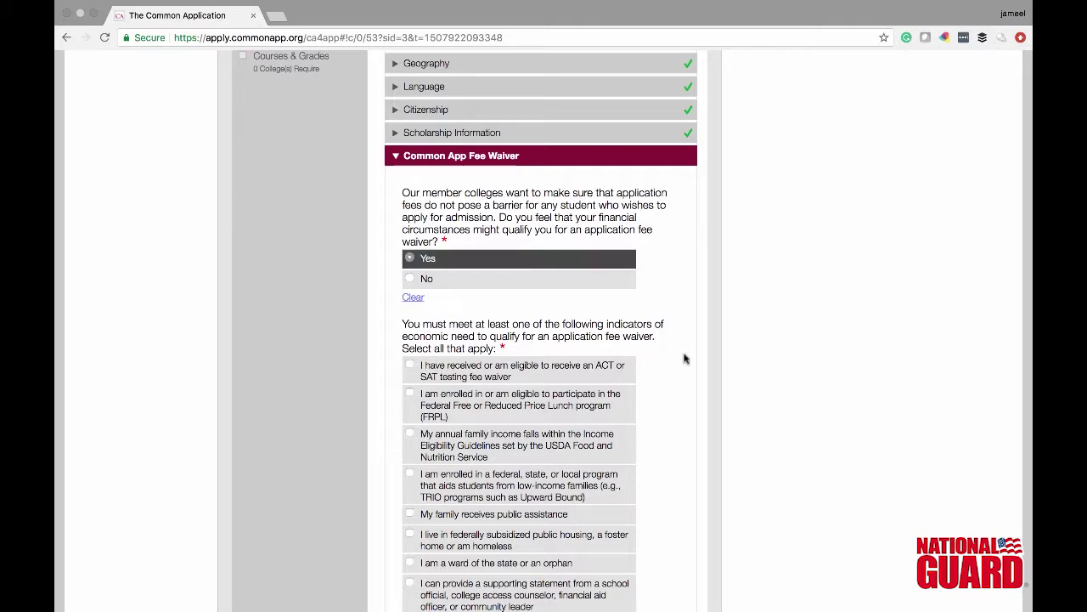
pyautogui.press('Down')
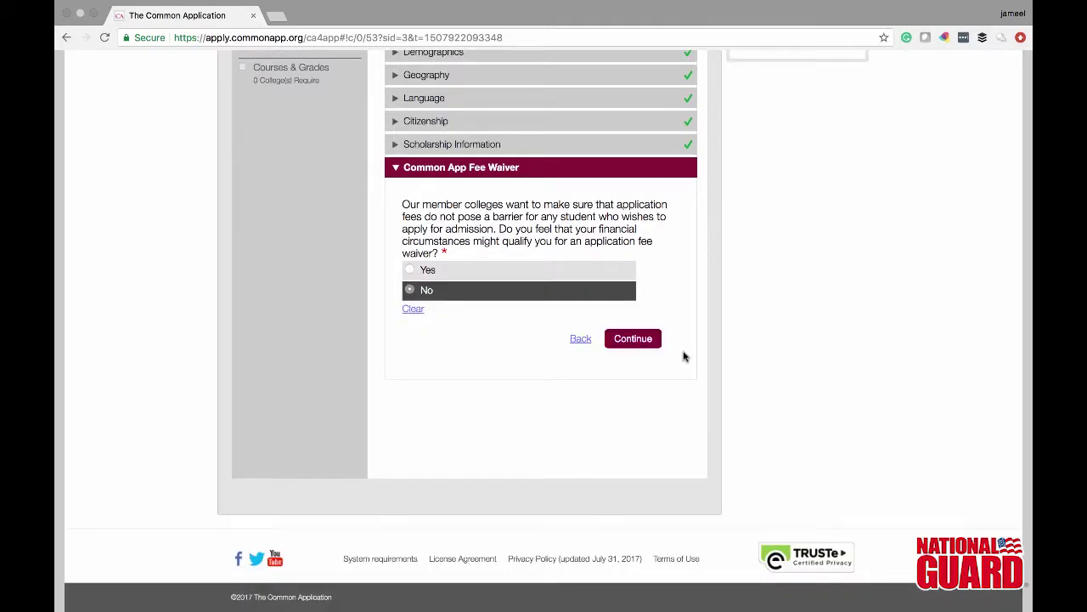
pyautogui.press('Up')
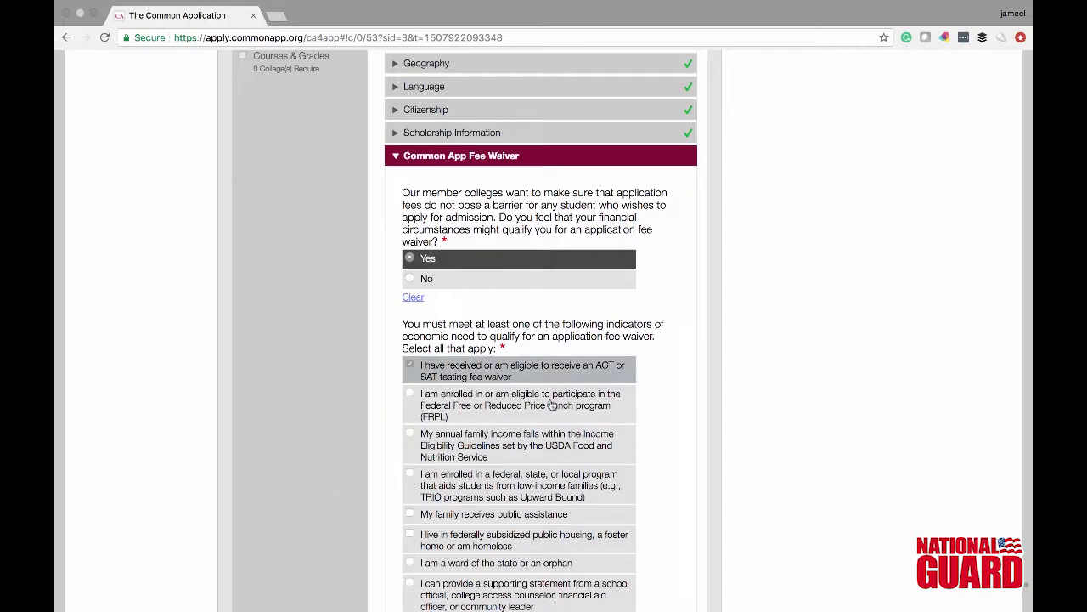
pyautogui.click(415, 365)
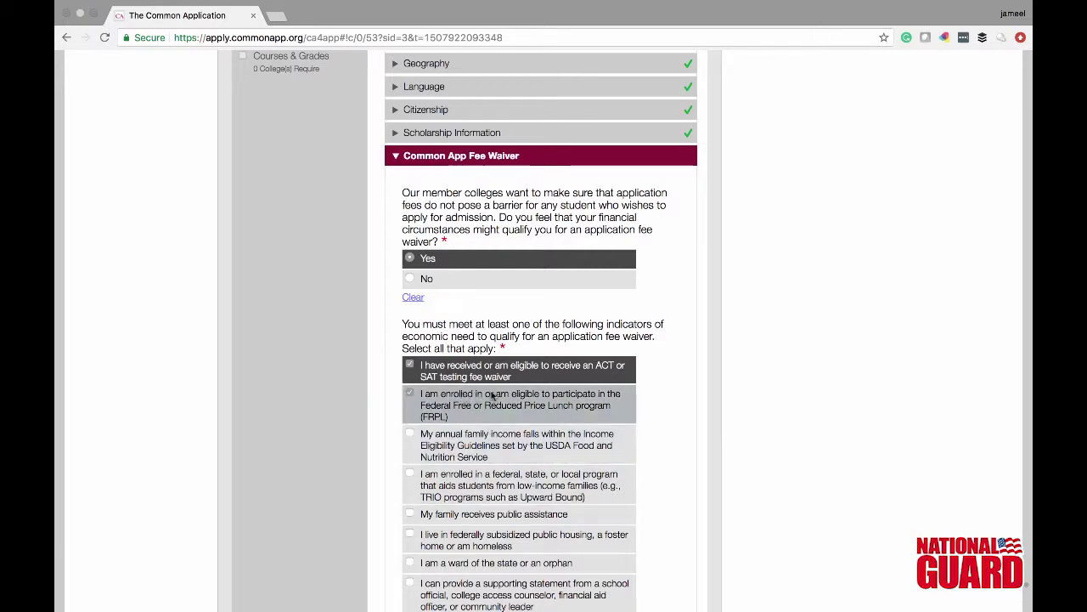
# Answer Yes to receiving Strive for College information and save the fee waiver answers.
pyautogui.scroll(-4, 739, 428)
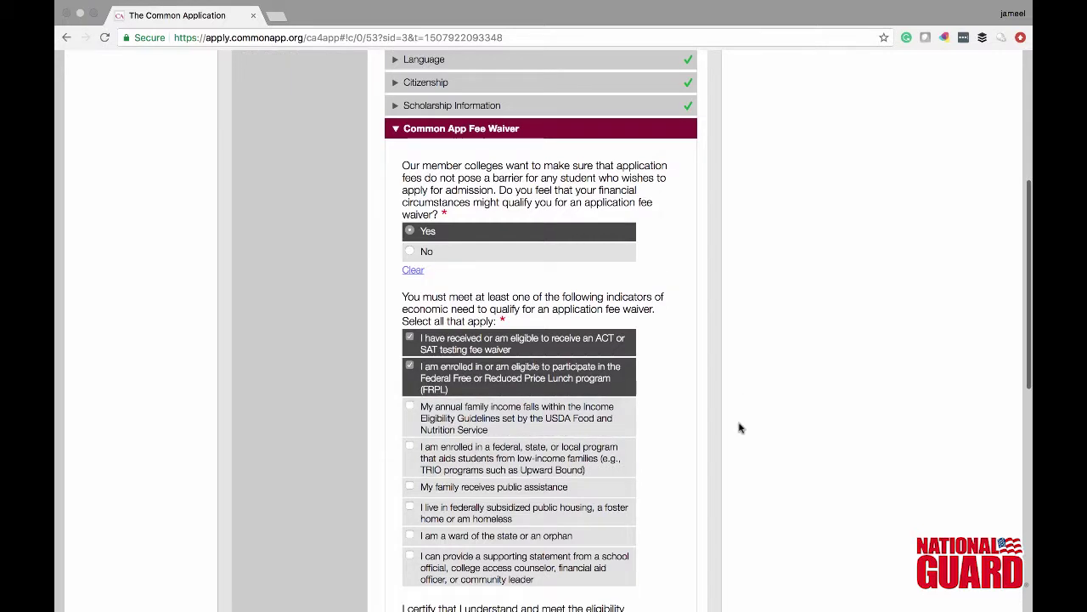
pyautogui.scroll(-2, 739, 428)
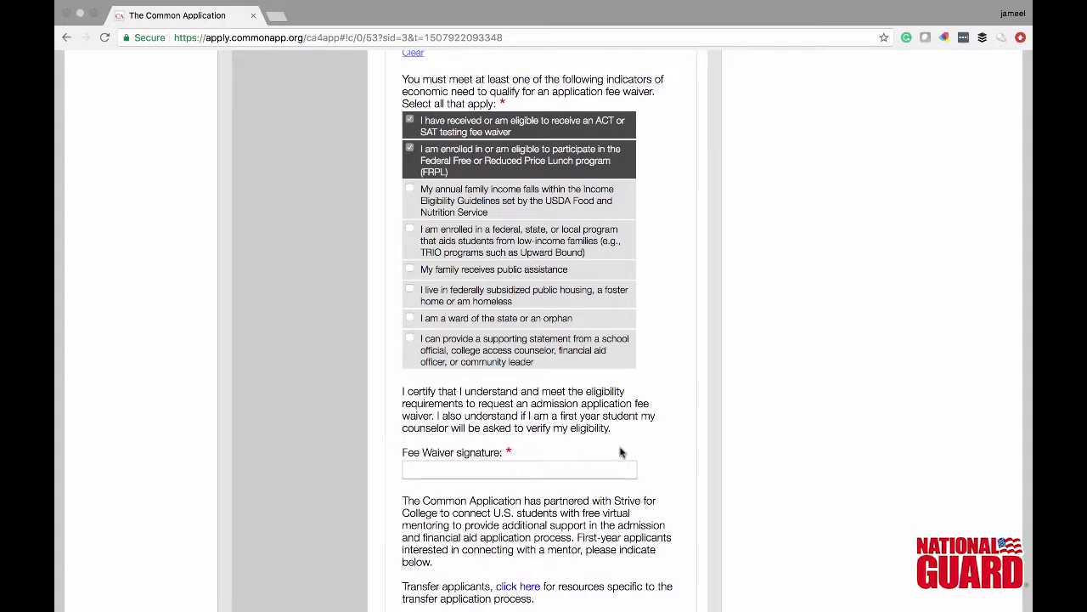
pyautogui.scroll(-4, 620, 453)
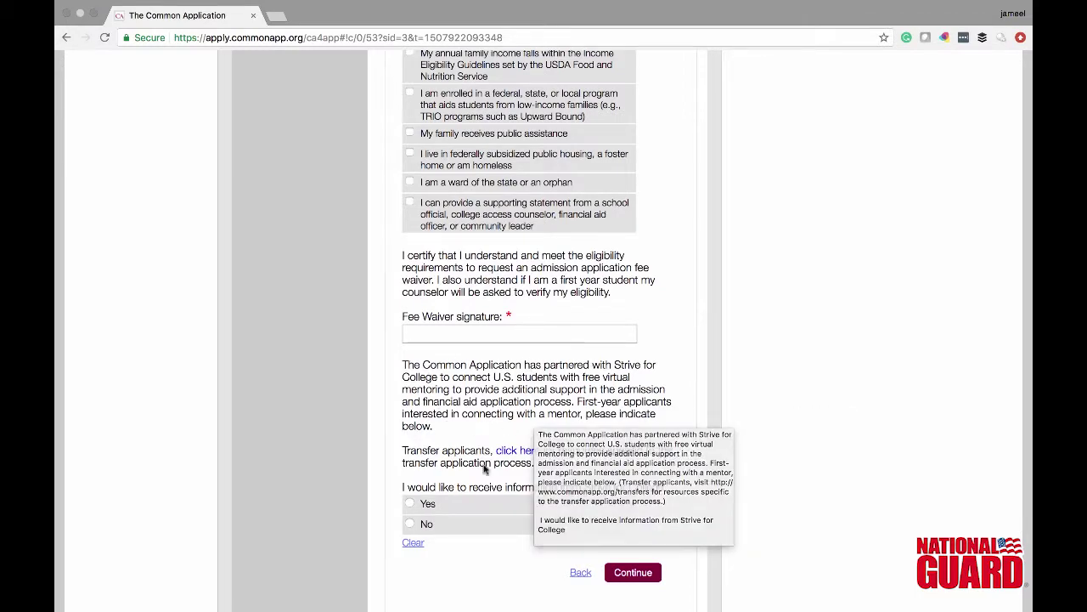
pyautogui.click(408, 504)
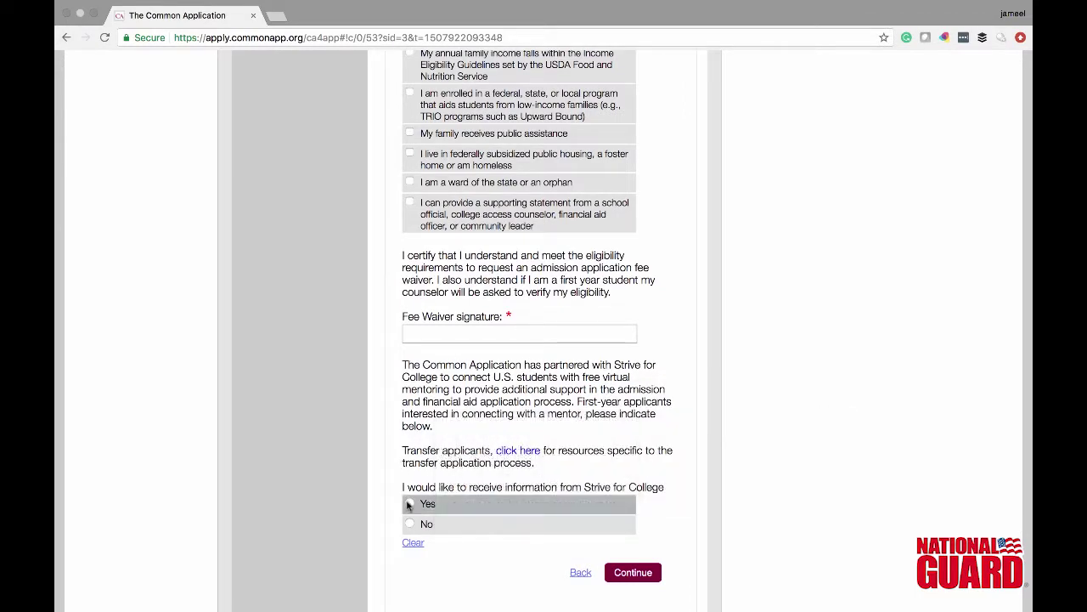
pyautogui.click(635, 573)
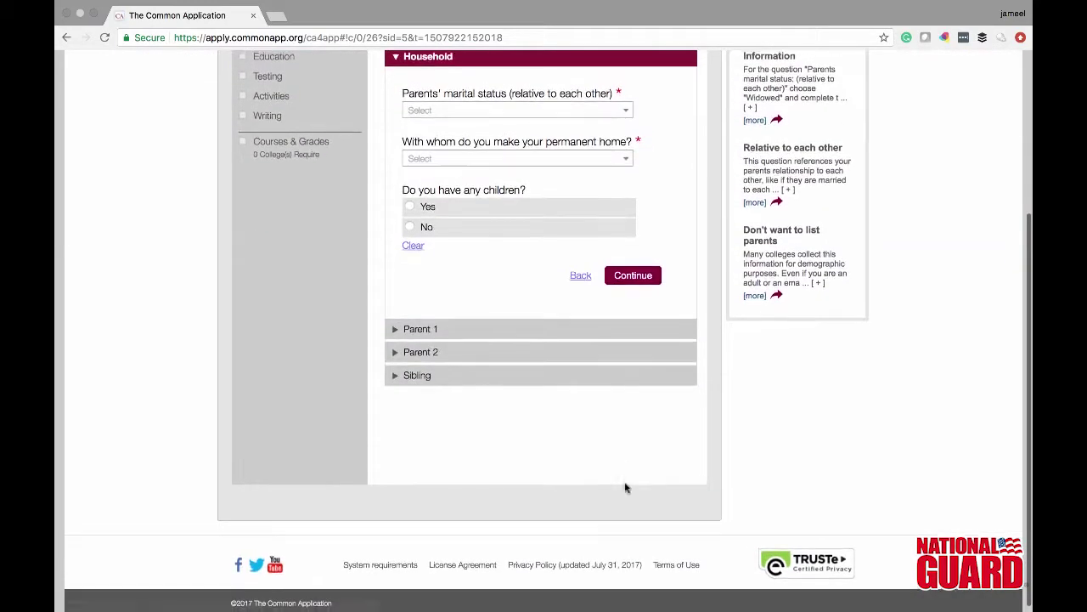
# Browse the Profile, Education and Testing pages, then return to the Family section.
pyautogui.click(621, 121)
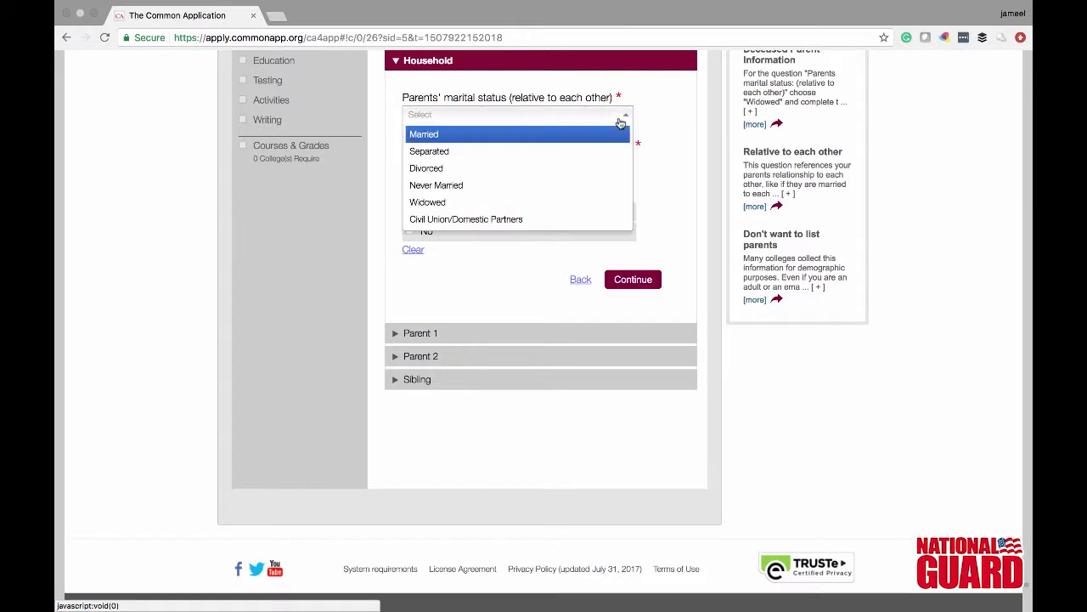
pyautogui.click(562, 298)
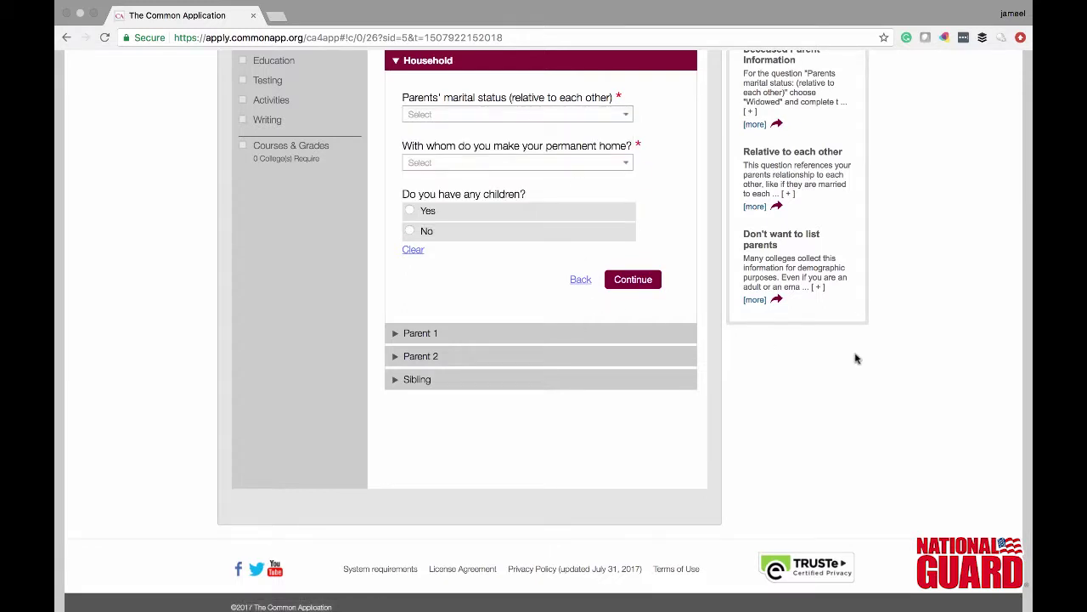
pyautogui.scroll(5, 856, 359)
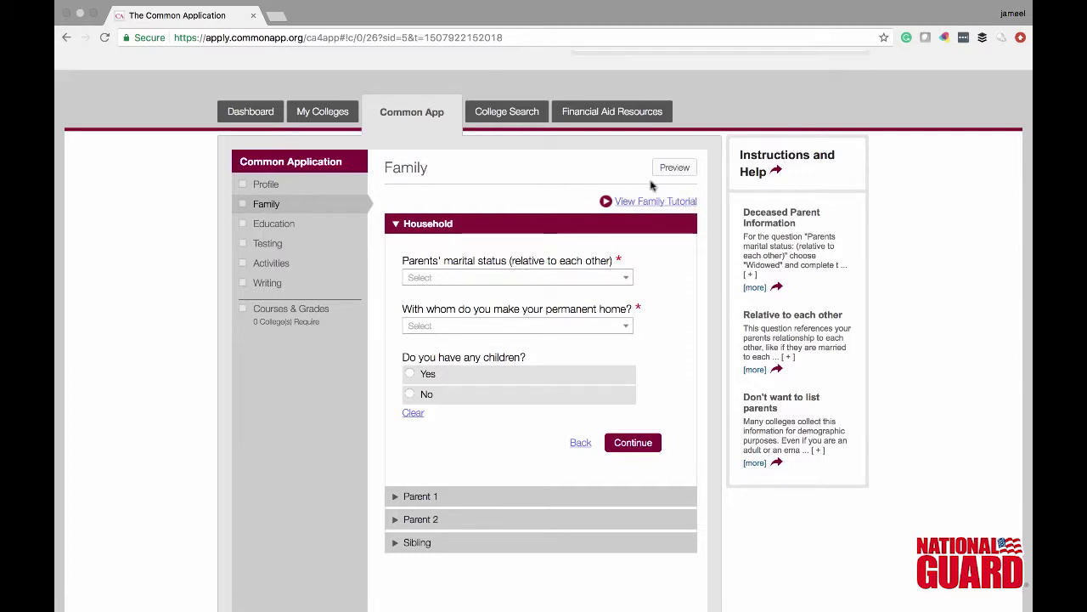
pyautogui.click(280, 186)
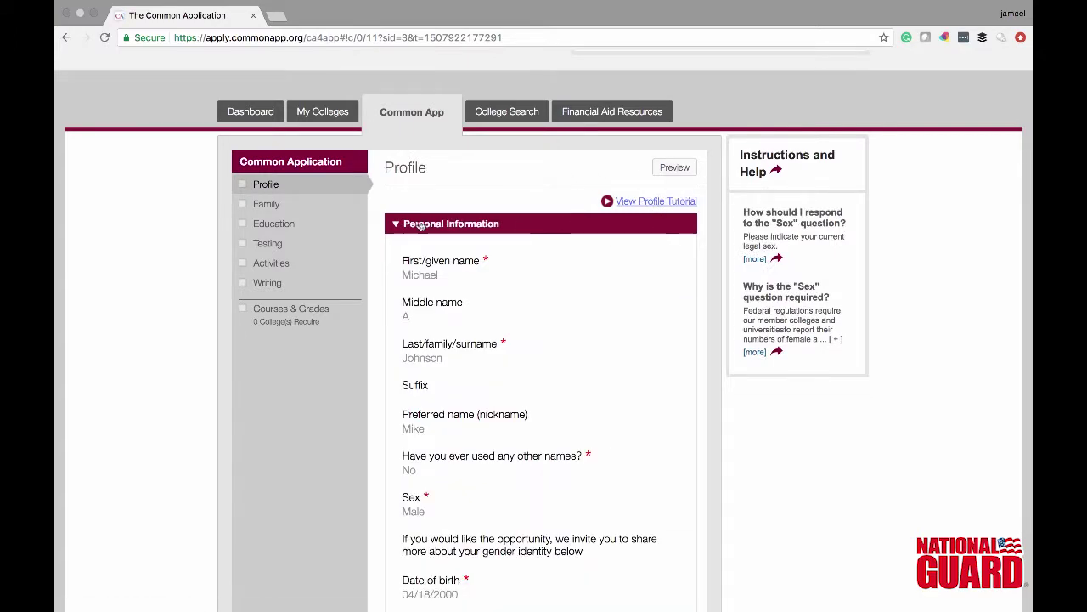
pyautogui.click(273, 223)
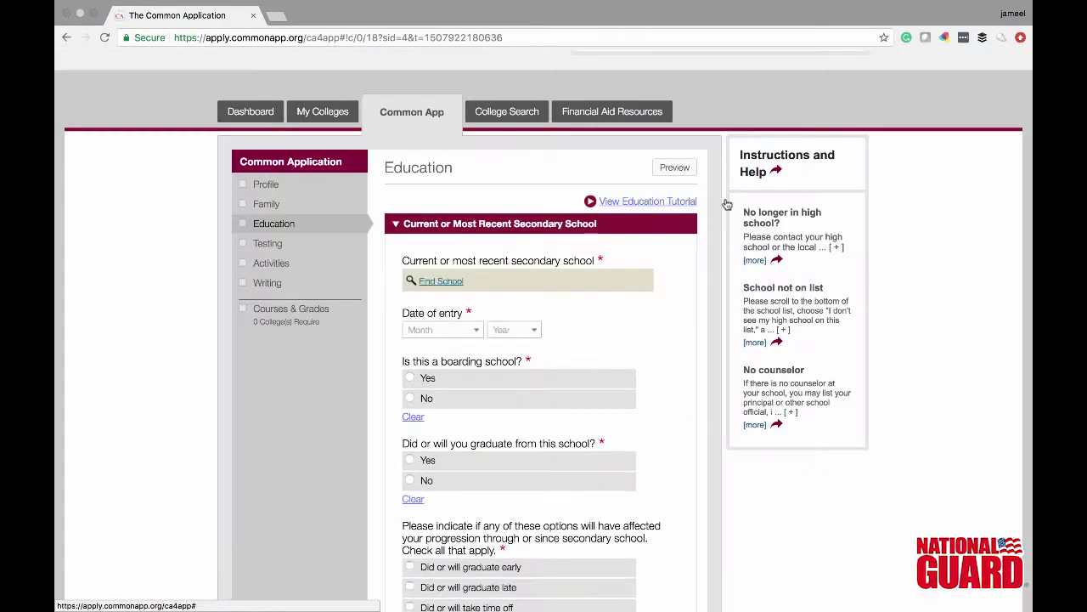
pyautogui.click(287, 243)
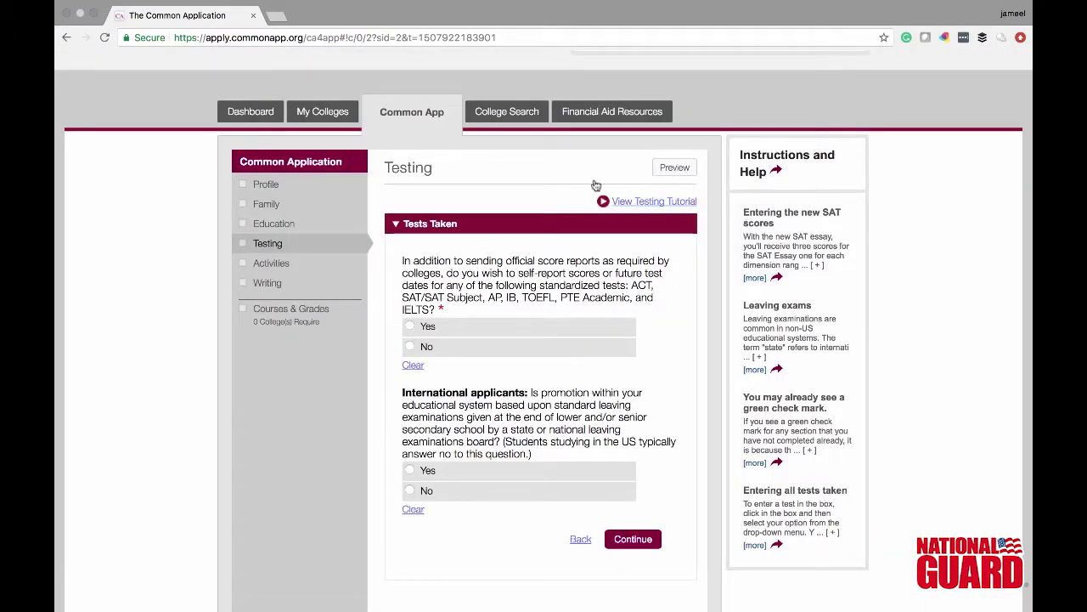
pyautogui.click(308, 186)
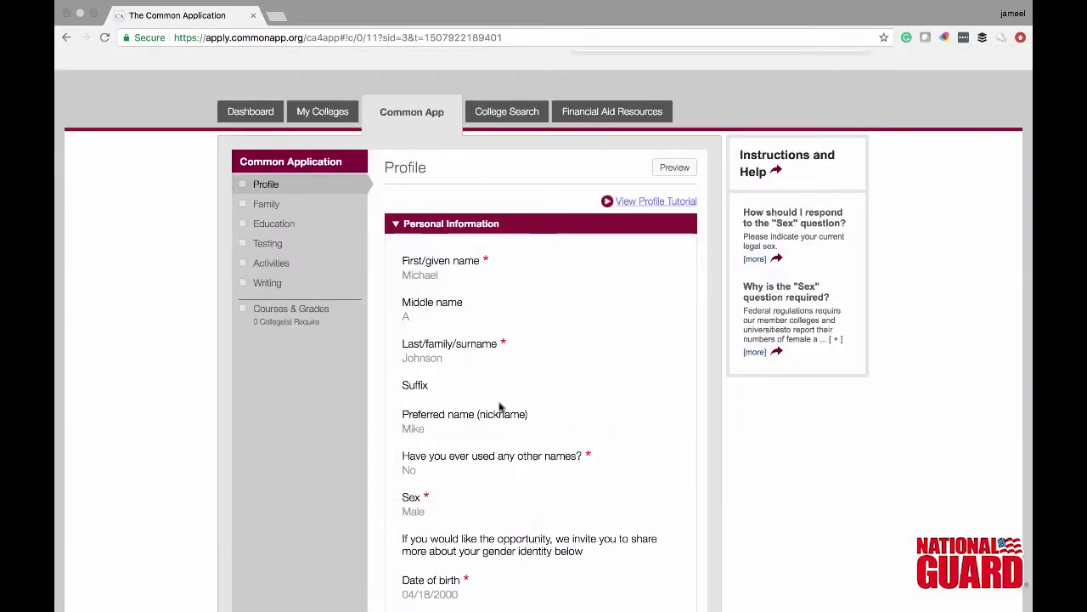
pyautogui.click(291, 224)
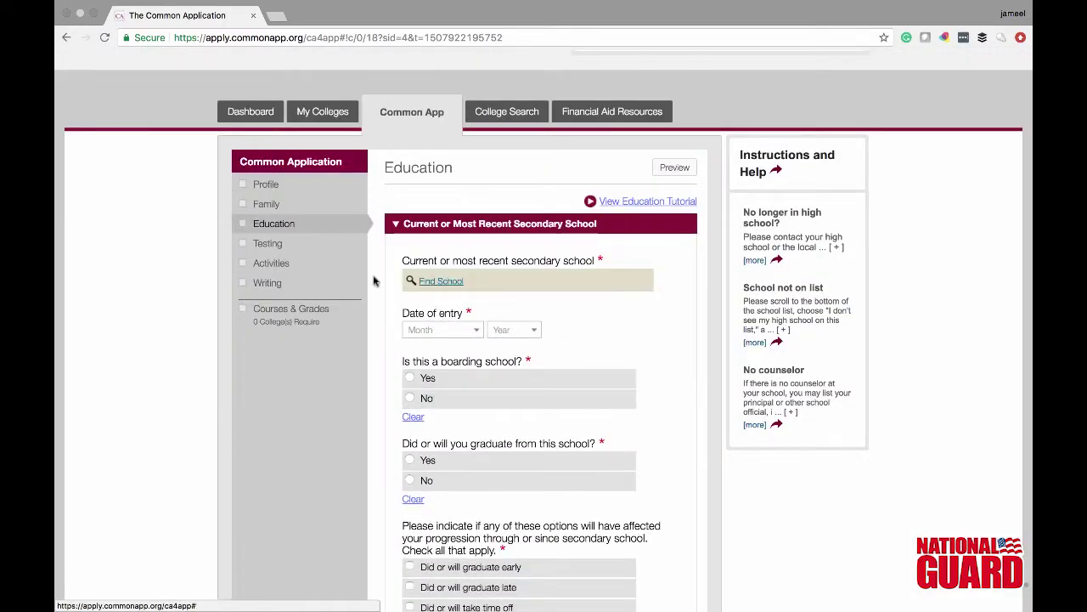
pyautogui.click(301, 212)
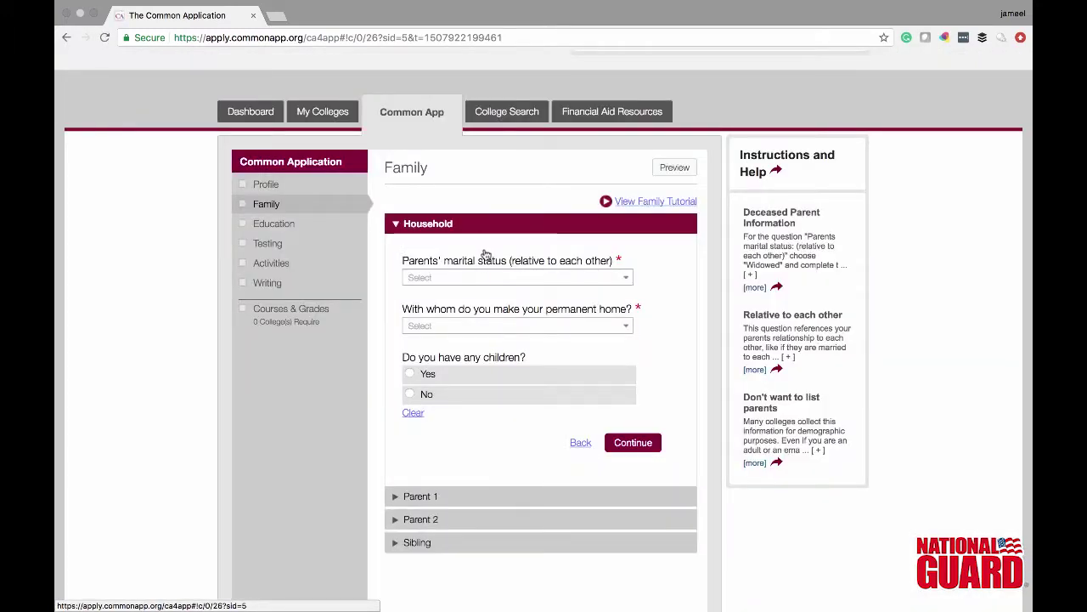
# Set parents' marital status to Married, permanent home to Both Parents, and children to No, then continue.
pyautogui.click(495, 277)
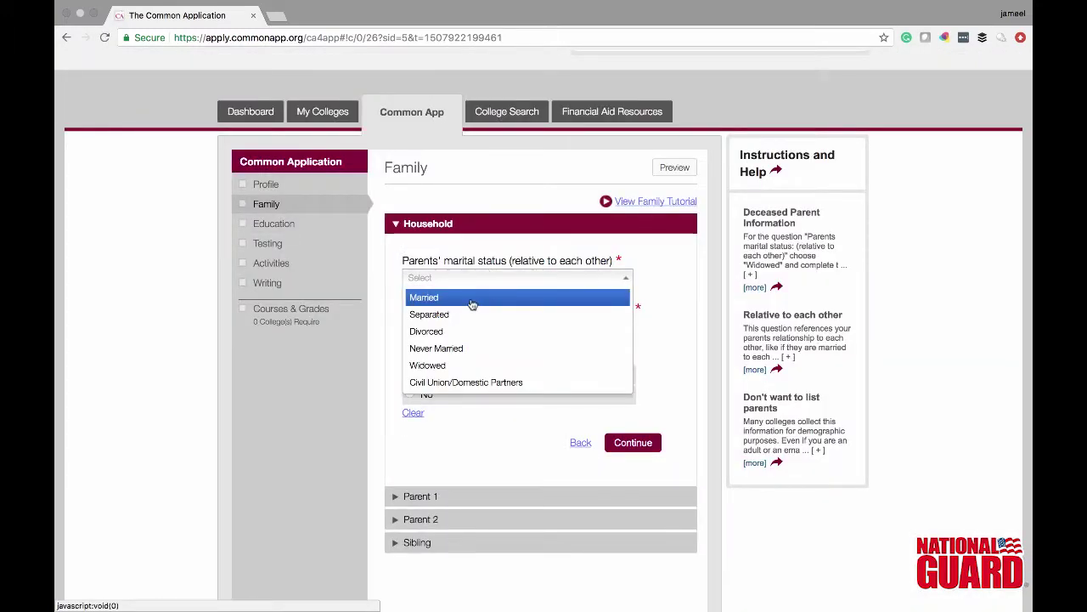
pyautogui.click(475, 300)
pyautogui.click(503, 327)
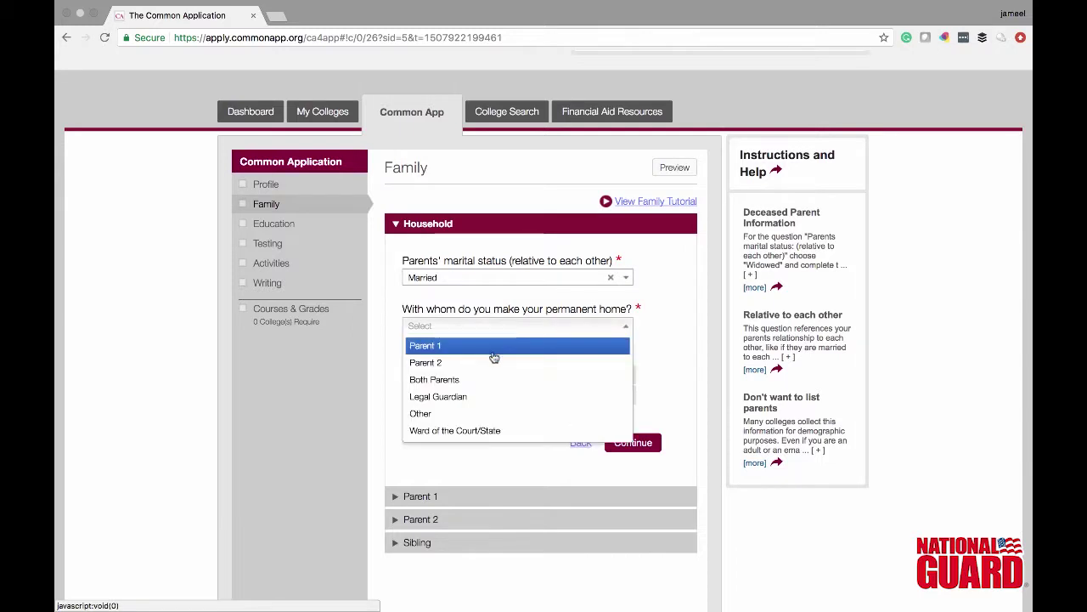
pyautogui.click(483, 381)
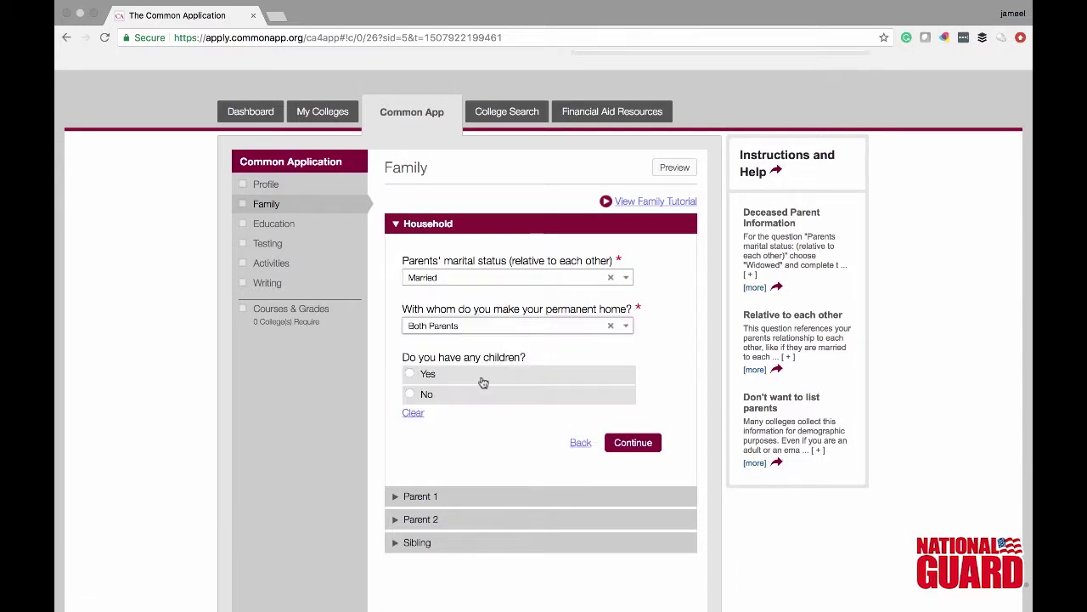
pyautogui.click(415, 393)
pyautogui.click(652, 452)
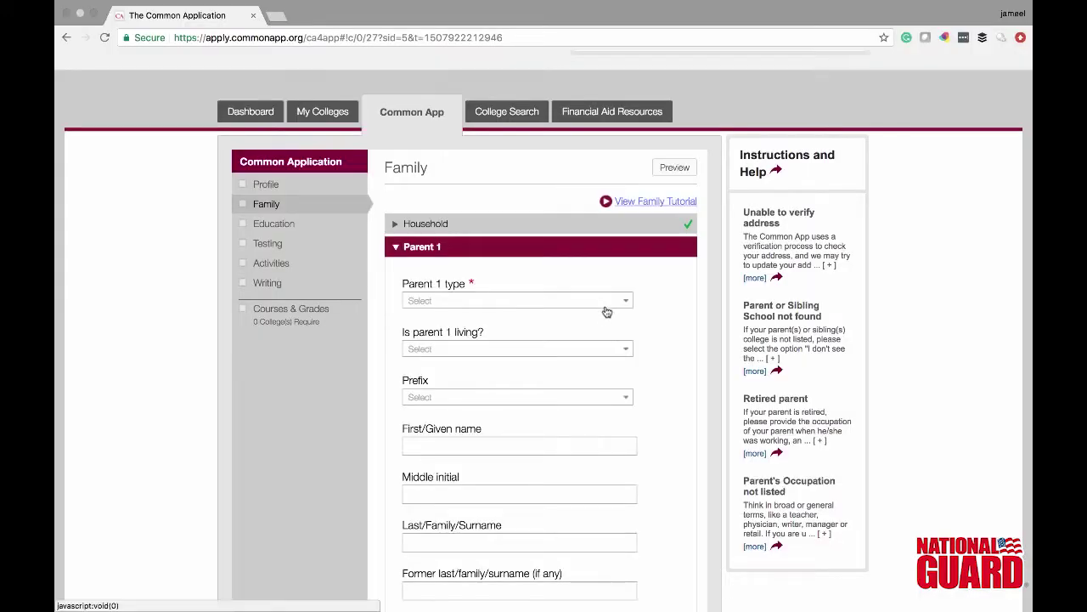
# Set Parent 1 type to Mother, living to Yes, and prefix to Mrs.
pyautogui.click(606, 311)
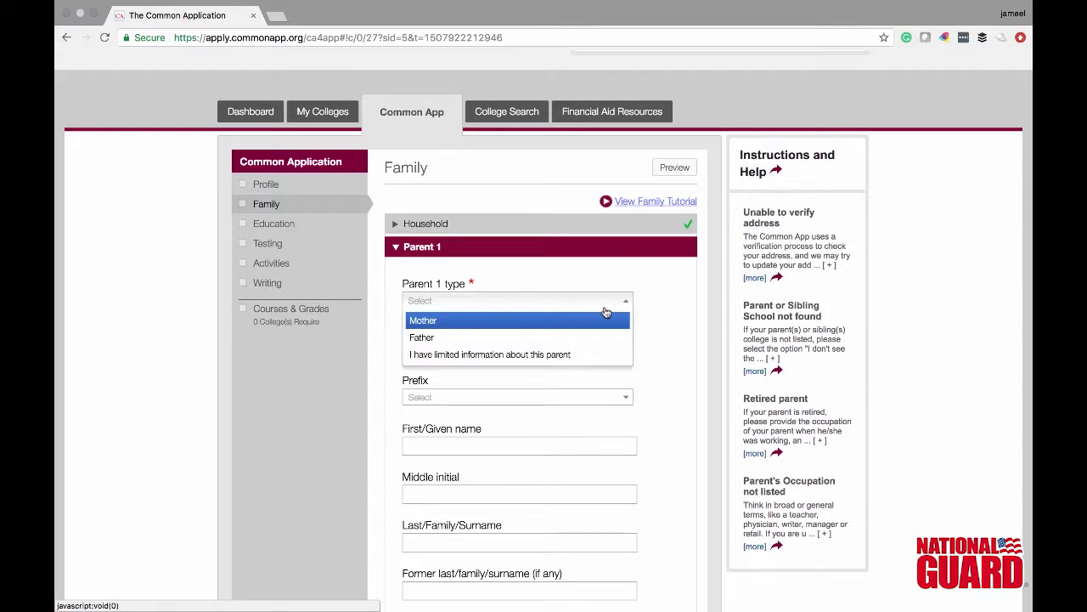
pyautogui.click(599, 325)
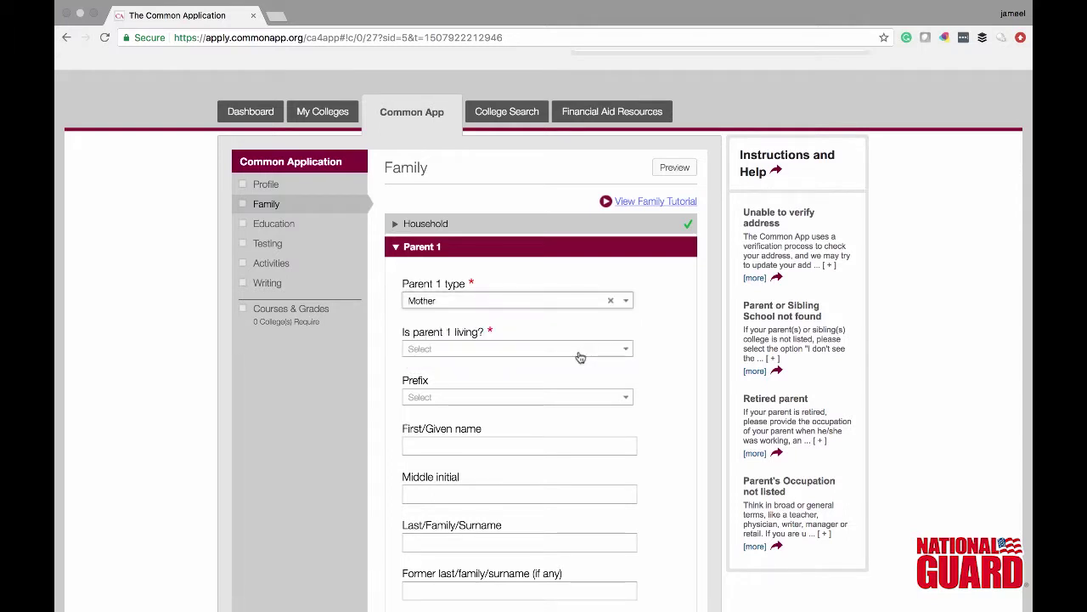
pyautogui.click(578, 354)
pyautogui.click(574, 370)
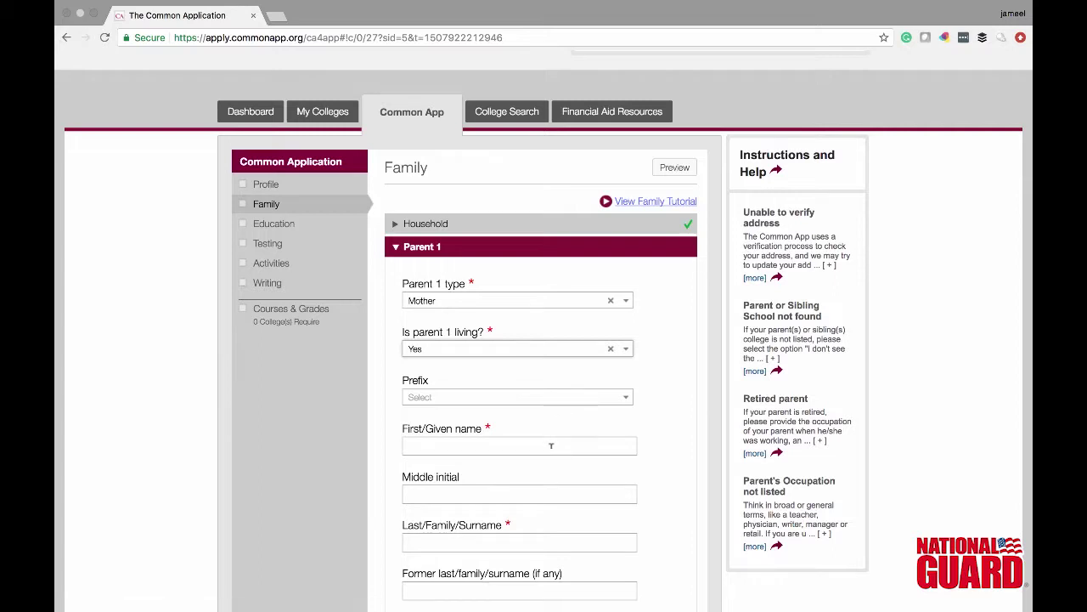
pyautogui.click(559, 396)
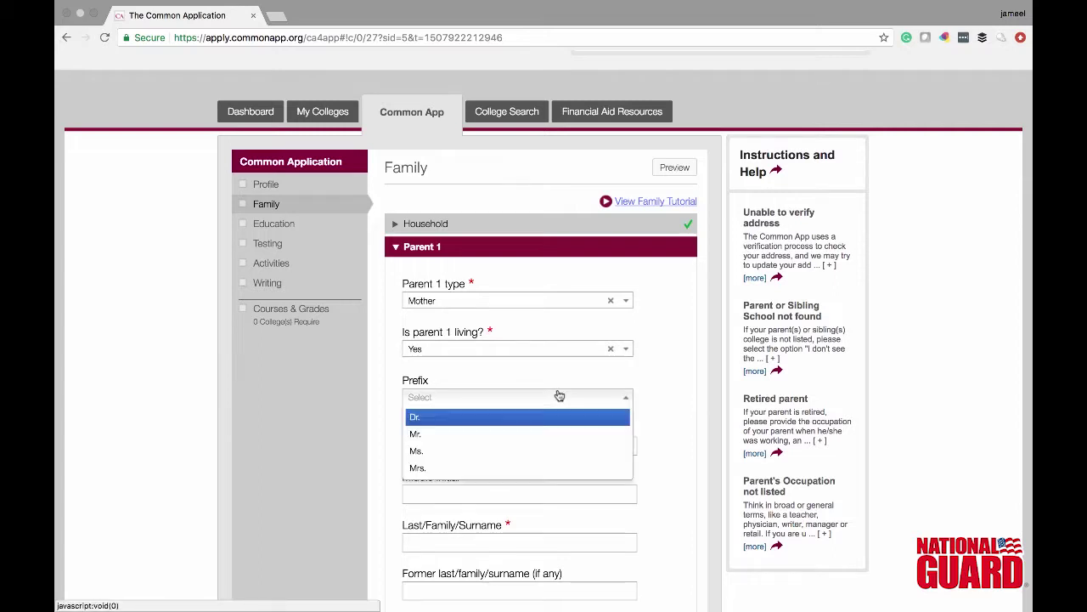
pyautogui.click(425, 469)
# Enter Parent 1's first name, last name and former last name.
pyautogui.click(426, 448)
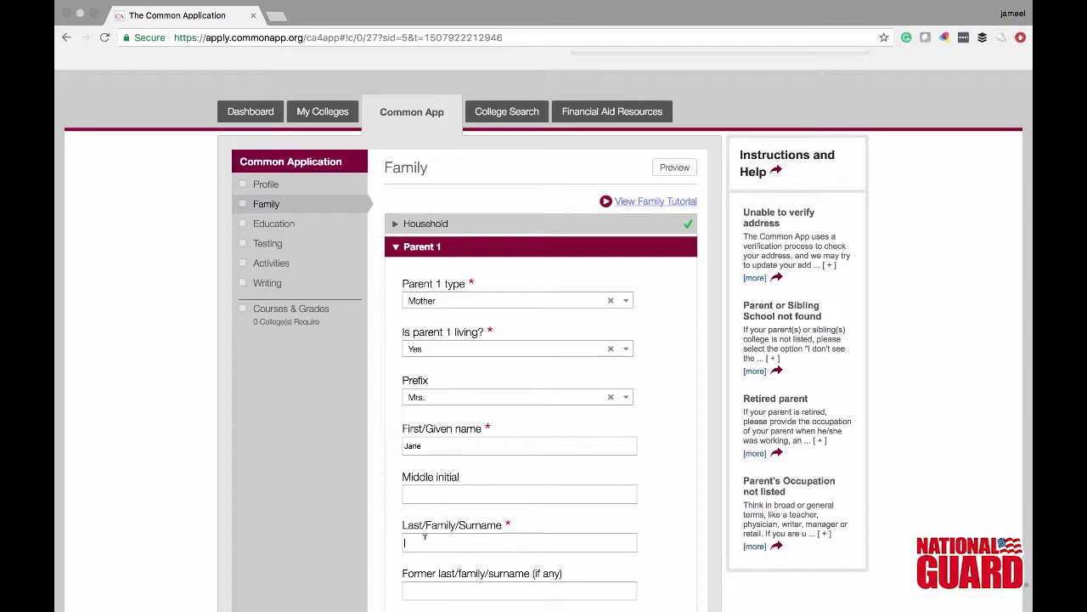
pyautogui.click(413, 587)
# Leave the suffix blank, set country of birth to United States of America, and enter Parent 1's e-mail.
pyautogui.scroll(-5, 927, 241)
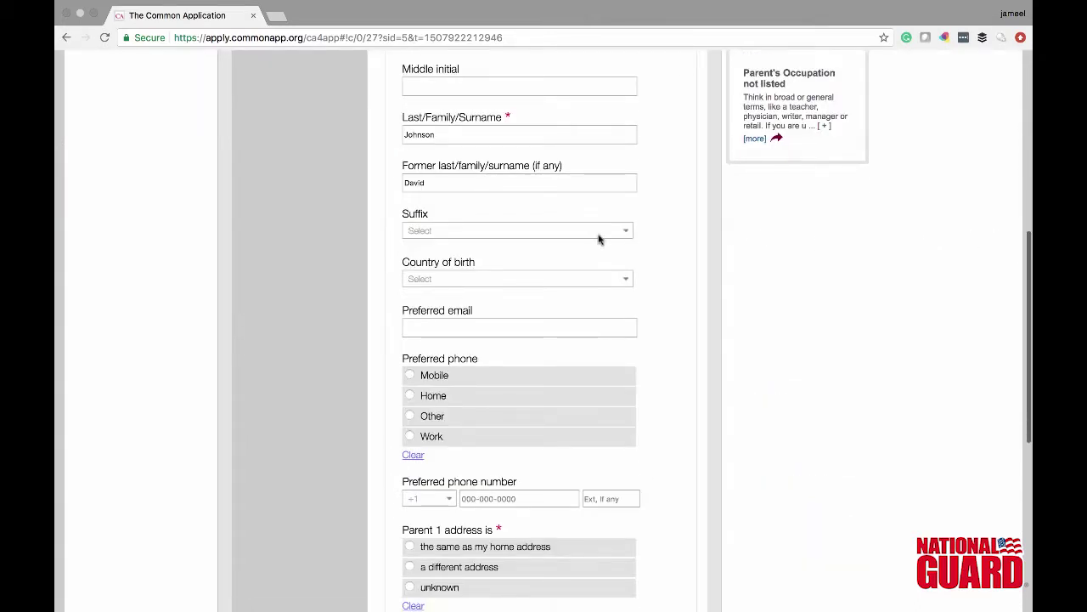
pyautogui.click(626, 232)
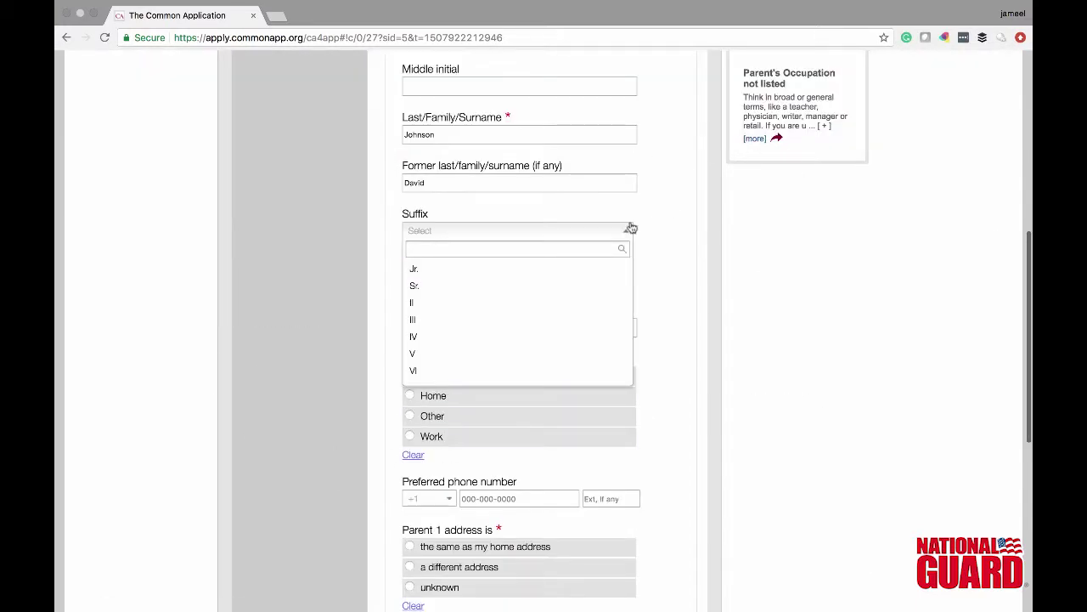
pyautogui.click(627, 231)
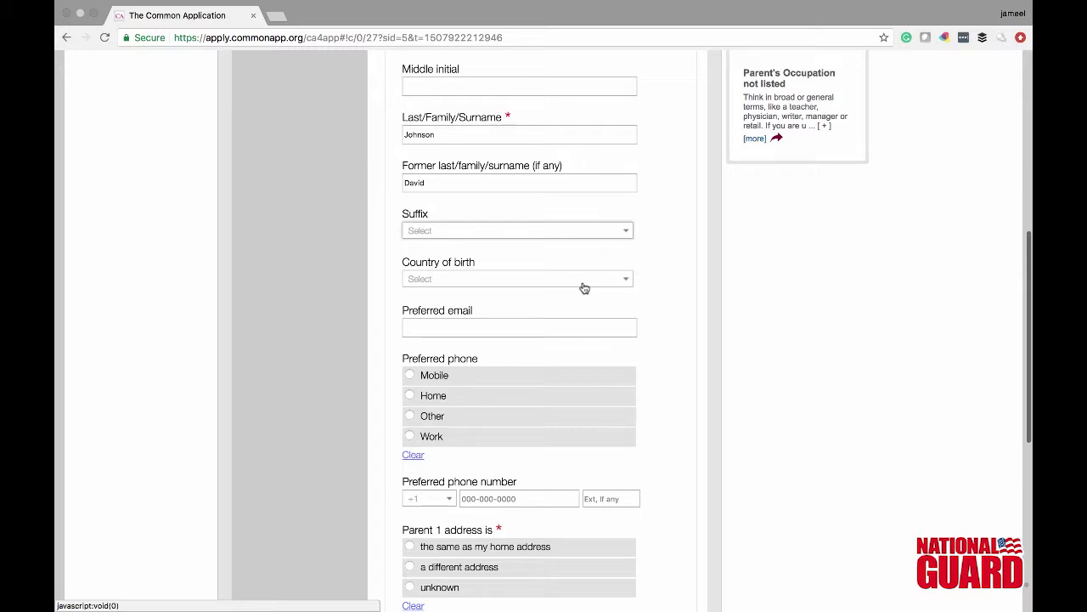
pyautogui.click(584, 281)
pyautogui.click(576, 317)
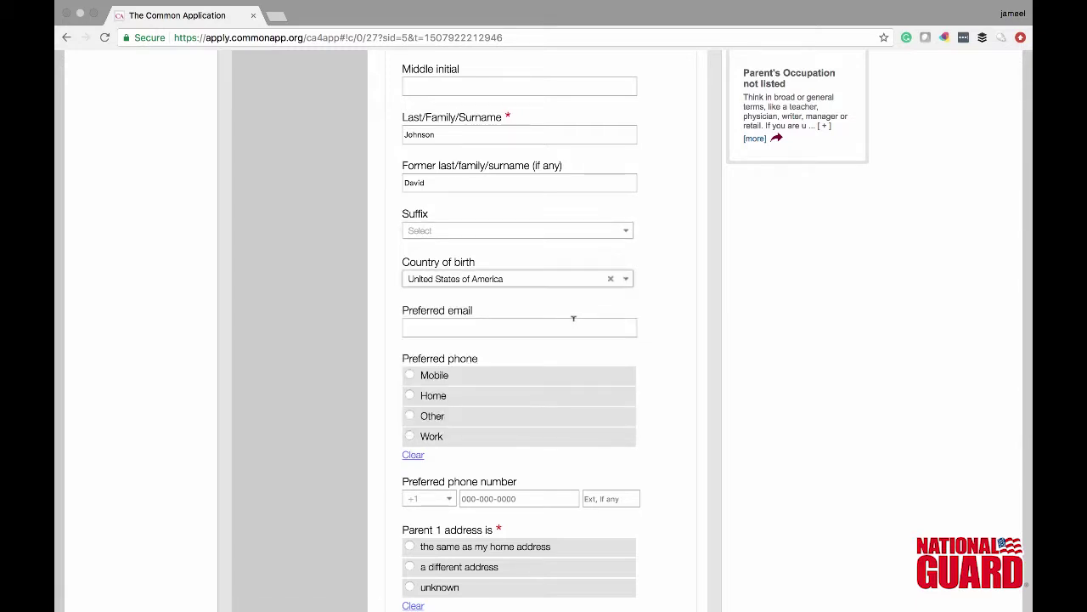
pyautogui.click(574, 320)
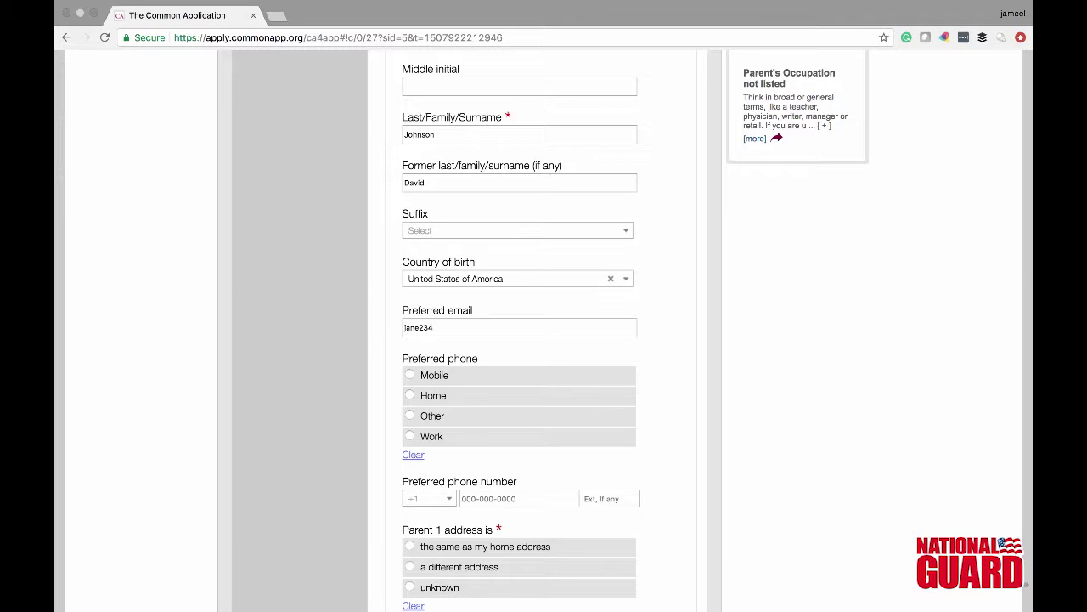
# Set a Mobile phone with +1 code, enter the number, and mark the address same as home.
pyautogui.click(514, 377)
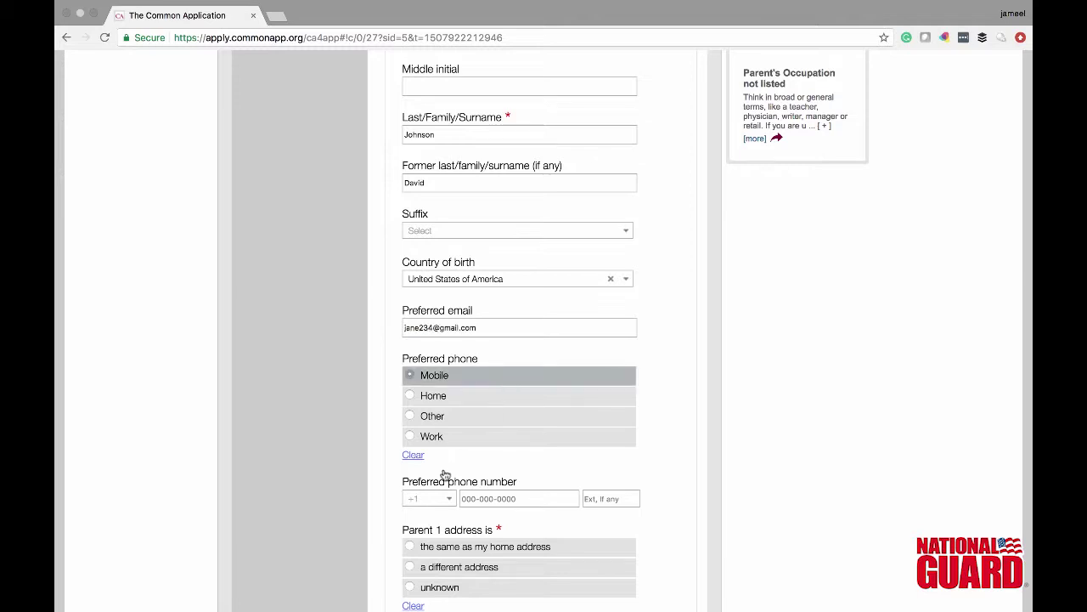
pyautogui.click(448, 498)
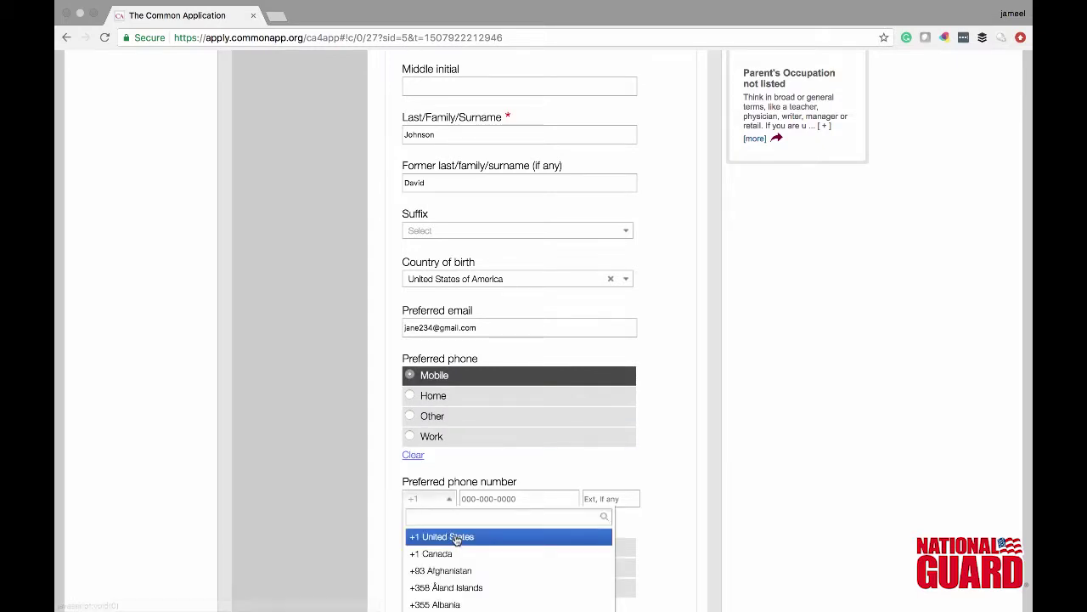
pyautogui.click(455, 538)
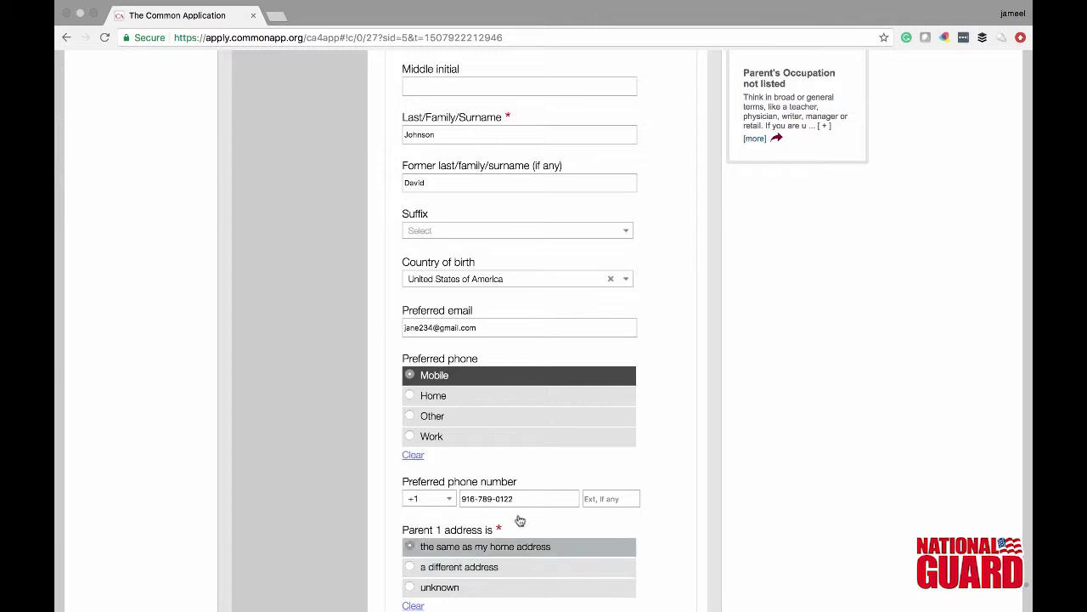
pyautogui.click(510, 546)
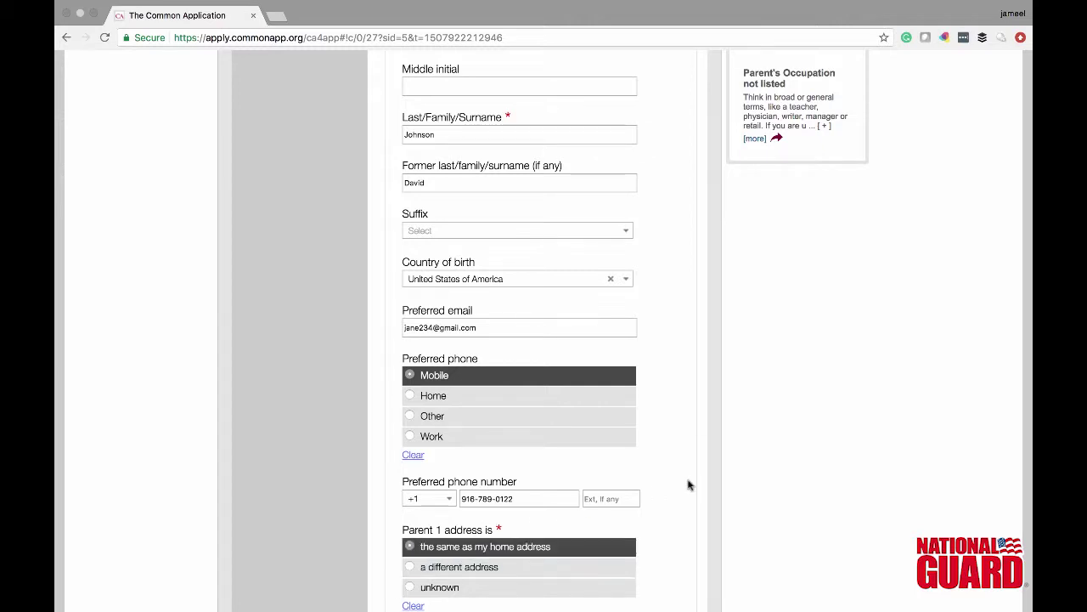
pyautogui.scroll(-5, 690, 486)
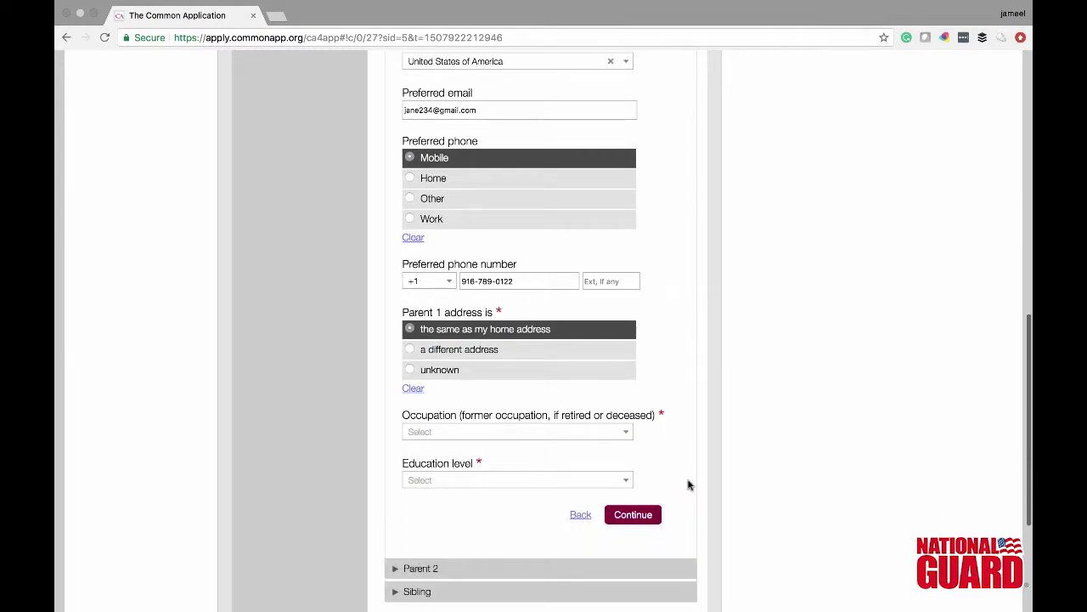
# Set Parent 1's occupation to Engineer, status Employed, and position title Civil Engineer.
pyautogui.scroll(-1, 690, 485)
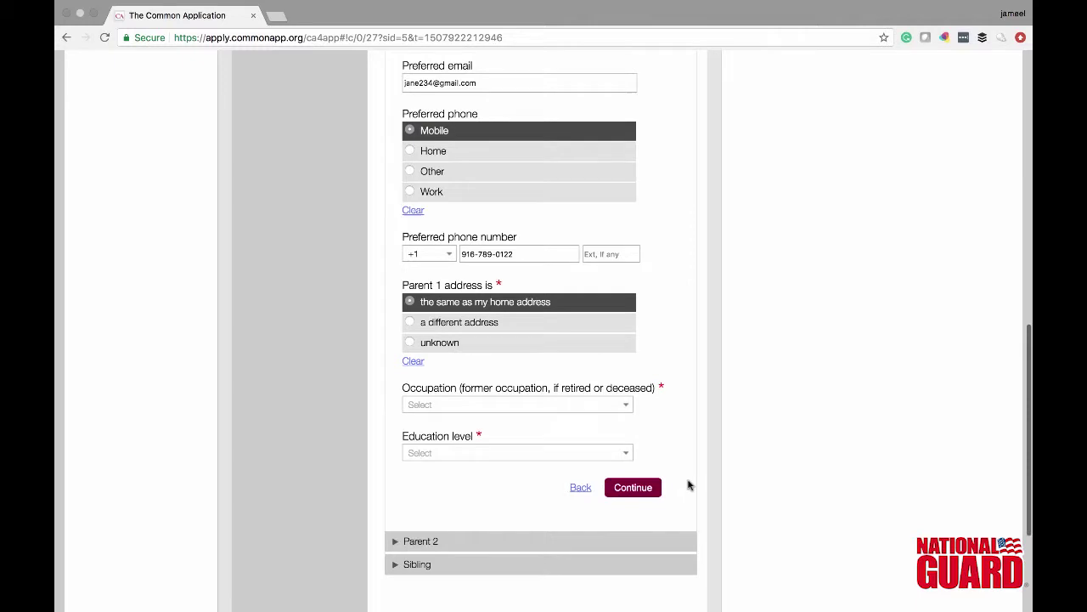
pyautogui.click(614, 410)
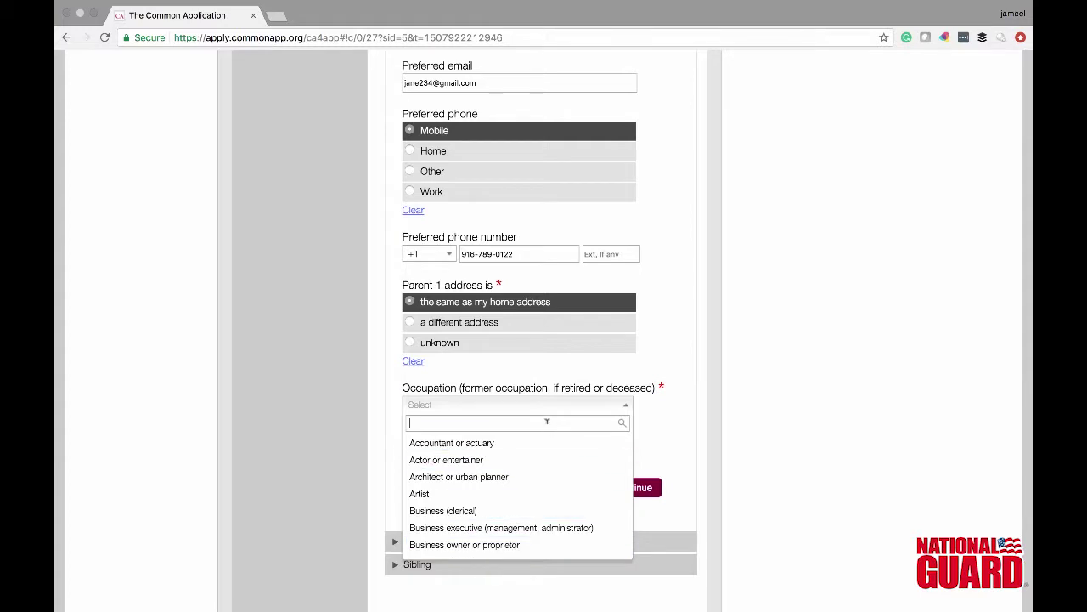
pyautogui.write('en')
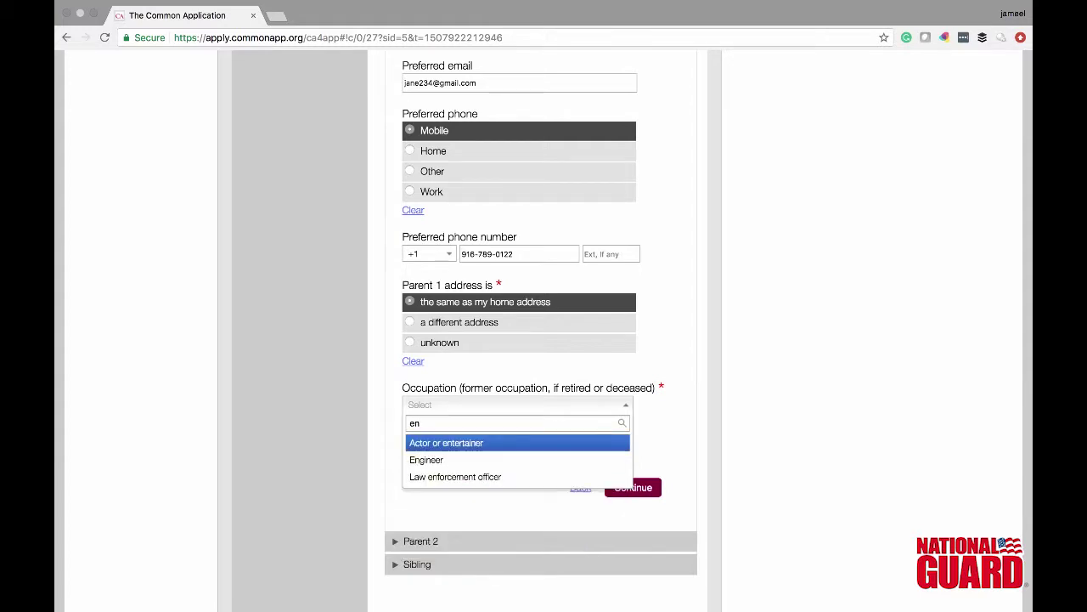
pyautogui.click(509, 461)
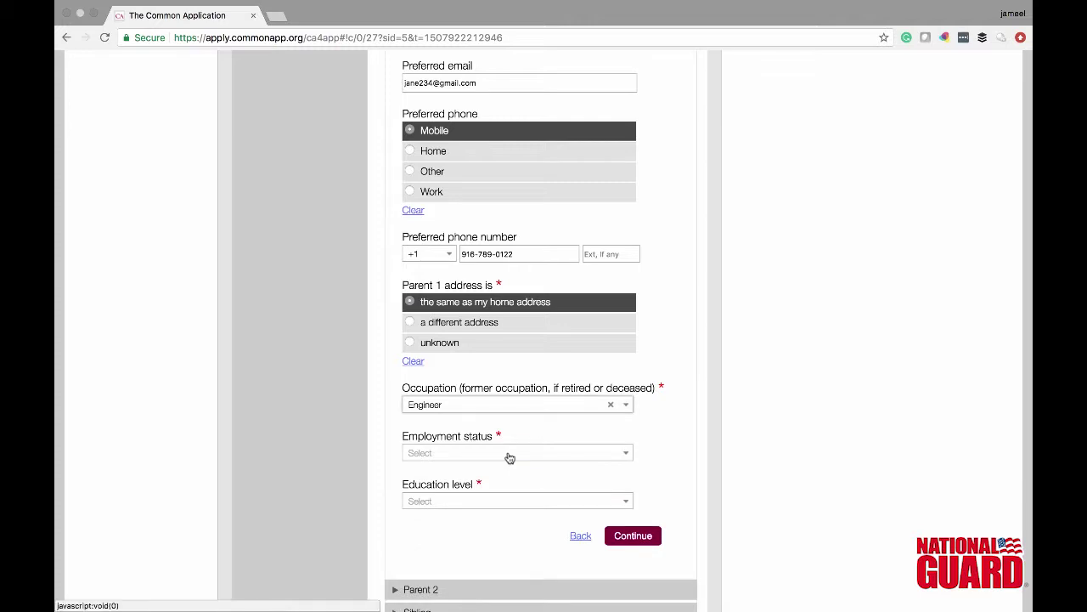
pyautogui.click(509, 458)
pyautogui.click(510, 473)
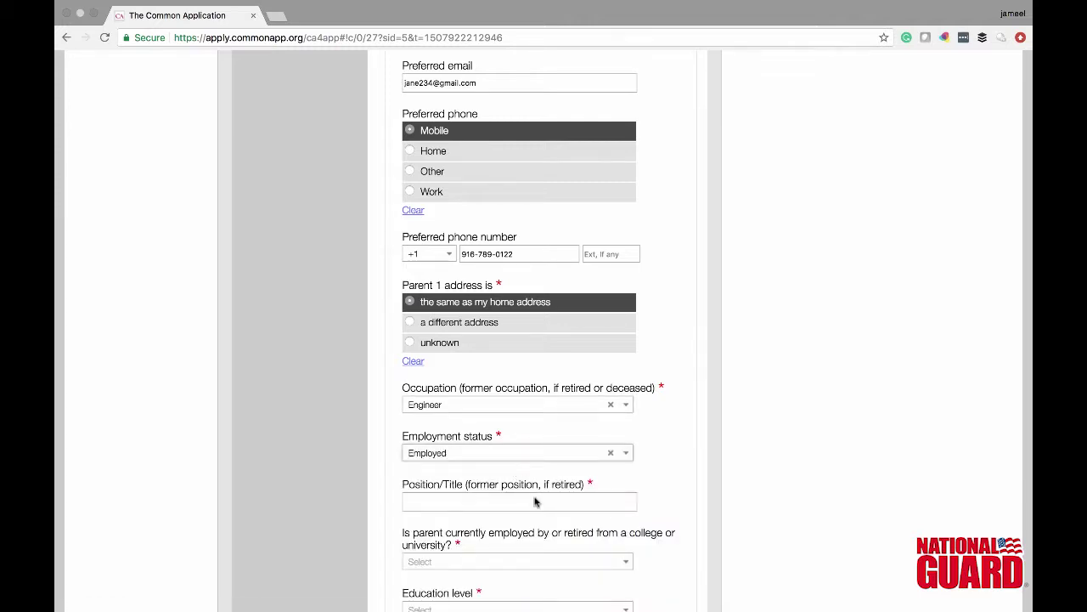
pyautogui.click(535, 495)
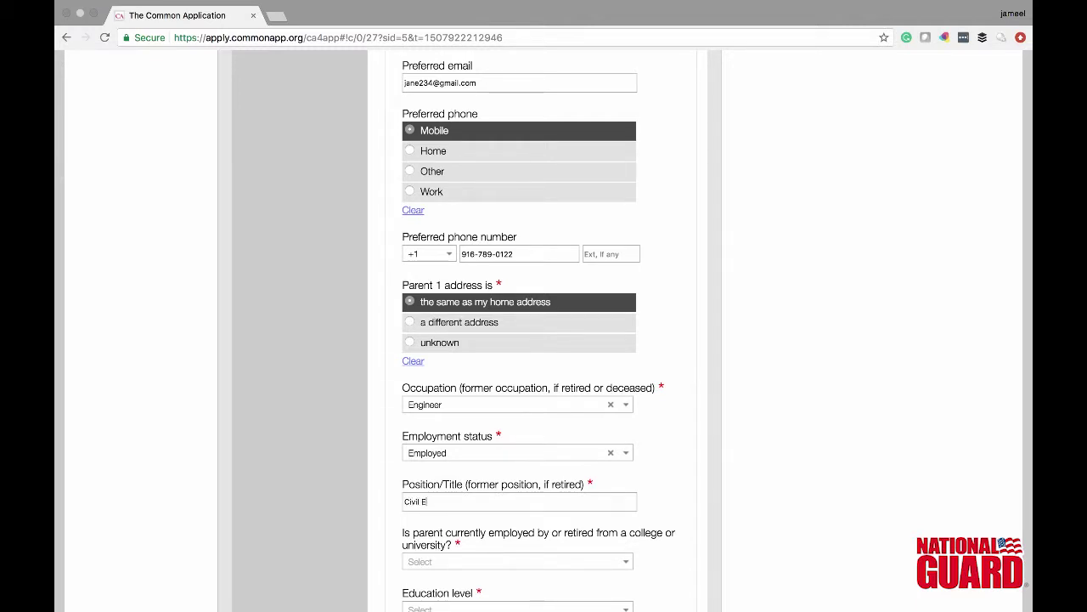
# Mark Parent 1 as never employed at a college/university and enter Cal Trans as employer.
pyautogui.scroll(-3, 624, 430)
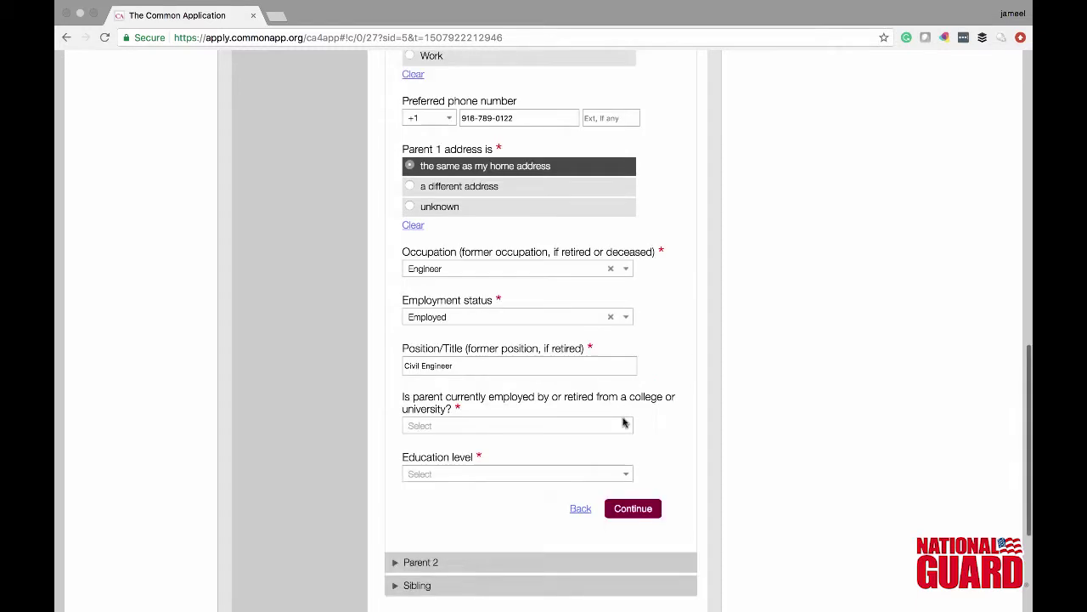
pyautogui.click(622, 422)
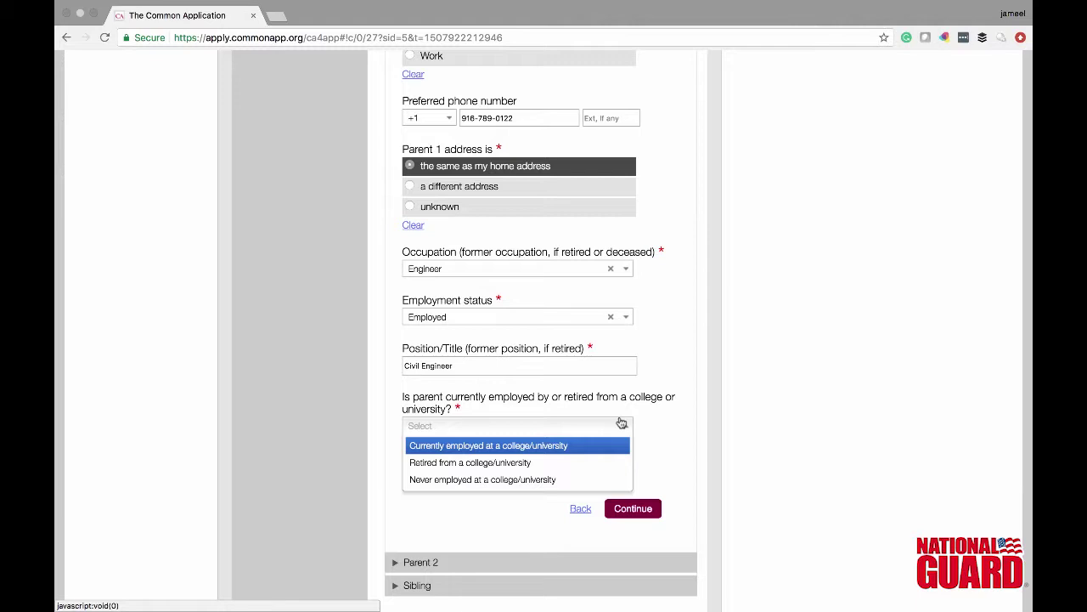
pyautogui.click(597, 479)
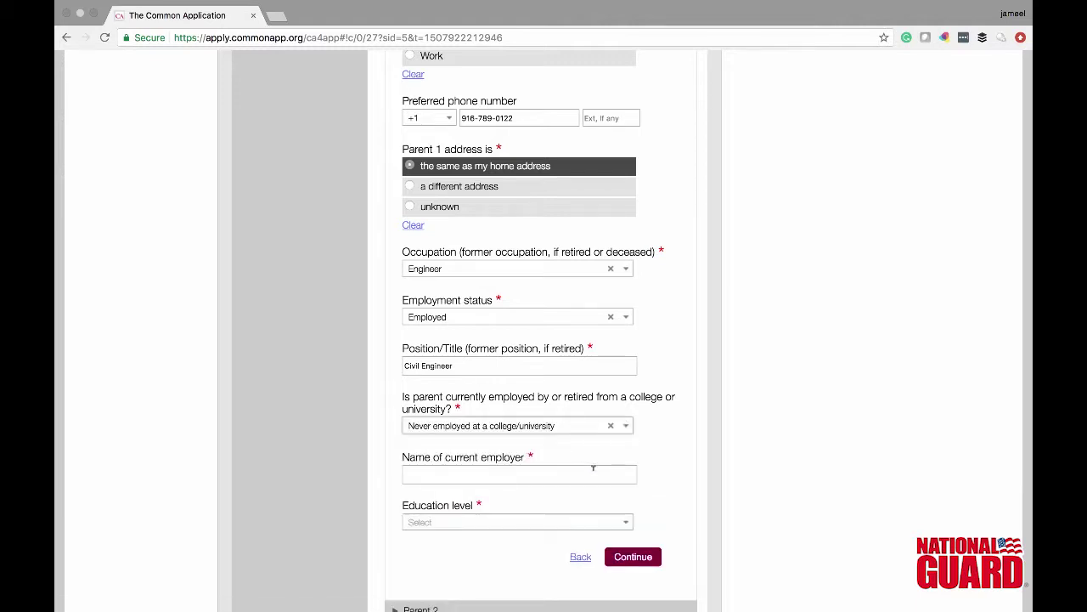
pyautogui.click(593, 469)
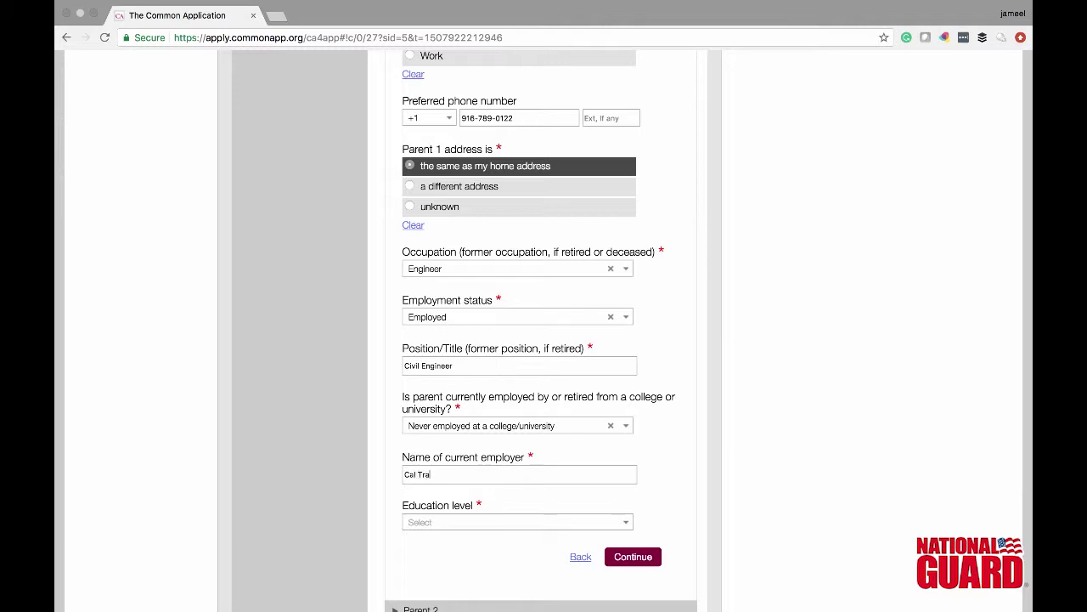
# Set Parent 1's education level to graduated from trade school or community college.
pyautogui.click(627, 524)
pyautogui.click(663, 516)
pyautogui.scroll(-2, 665, 516)
pyautogui.scroll(-2, 665, 516)
pyautogui.click(623, 360)
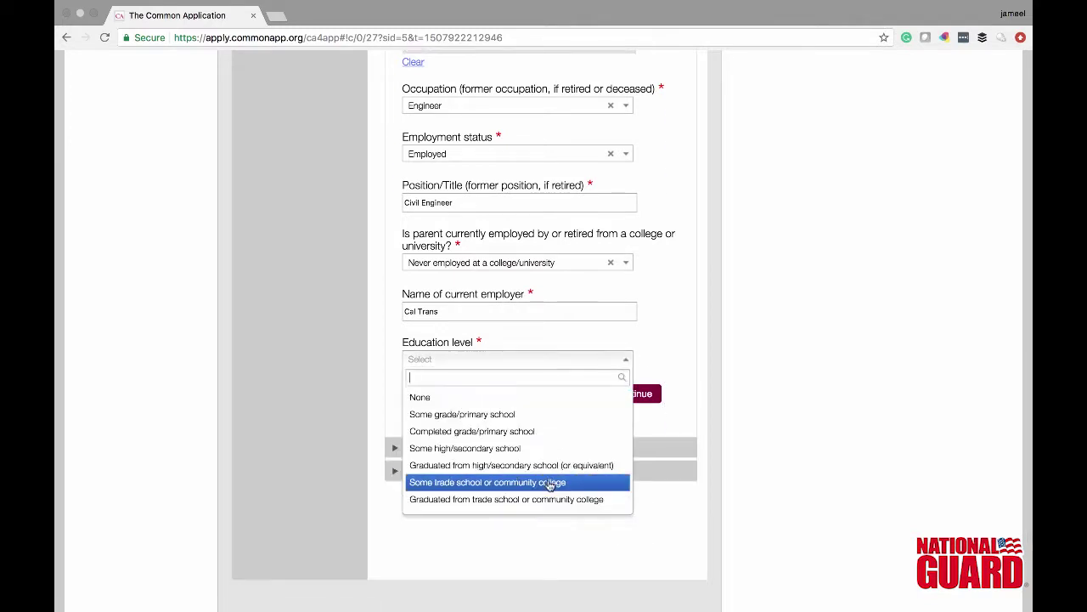
pyautogui.click(546, 467)
pyautogui.click(621, 361)
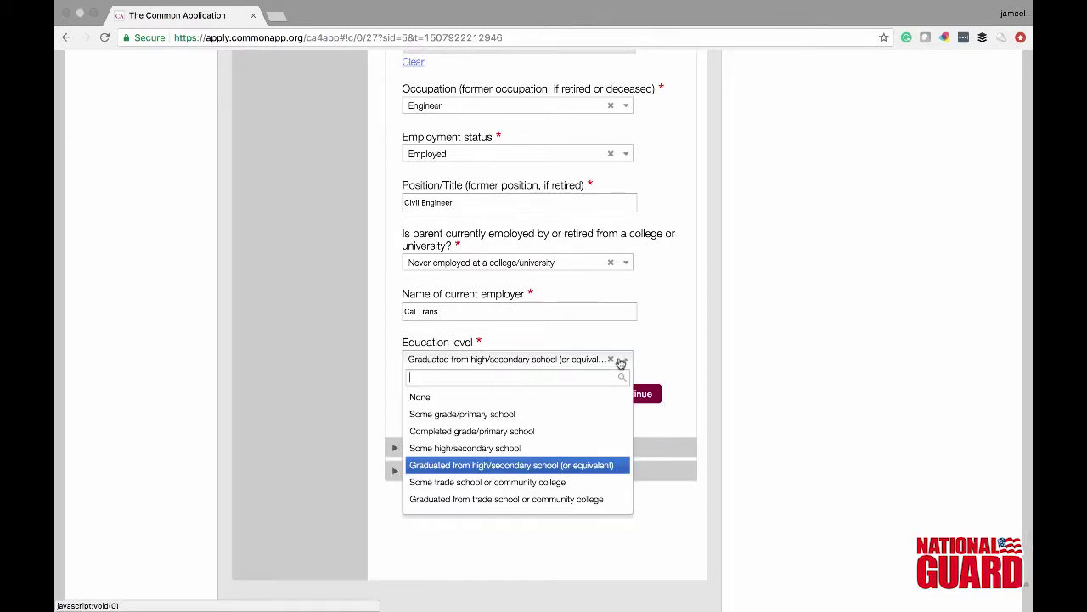
pyautogui.scroll(-2, 618, 399)
pyautogui.click(617, 412)
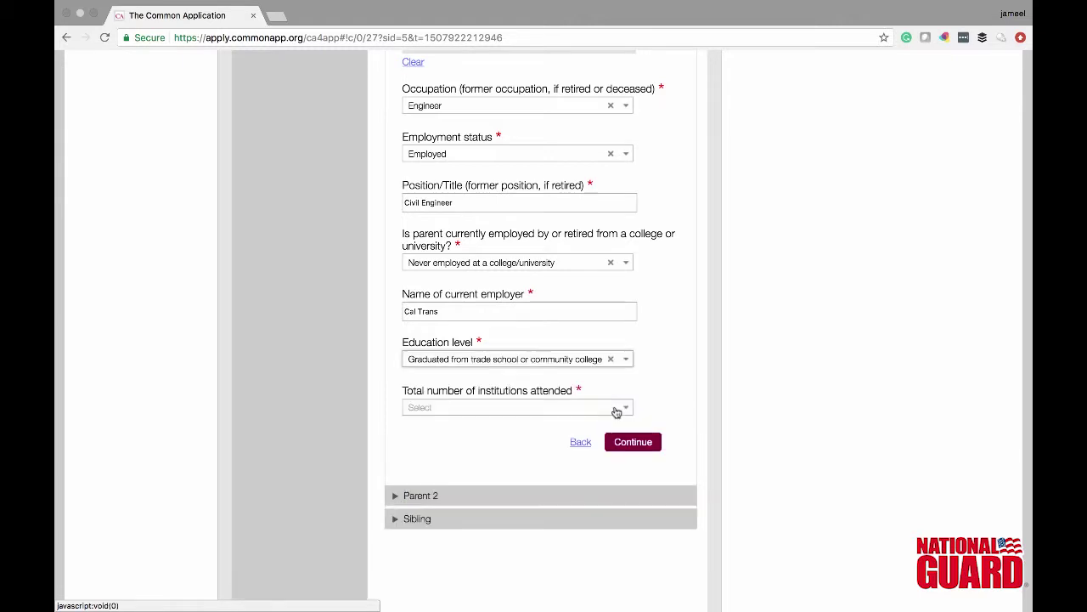
# Set the total number of institutions attended to 1 and open the college finder.
pyautogui.click(617, 410)
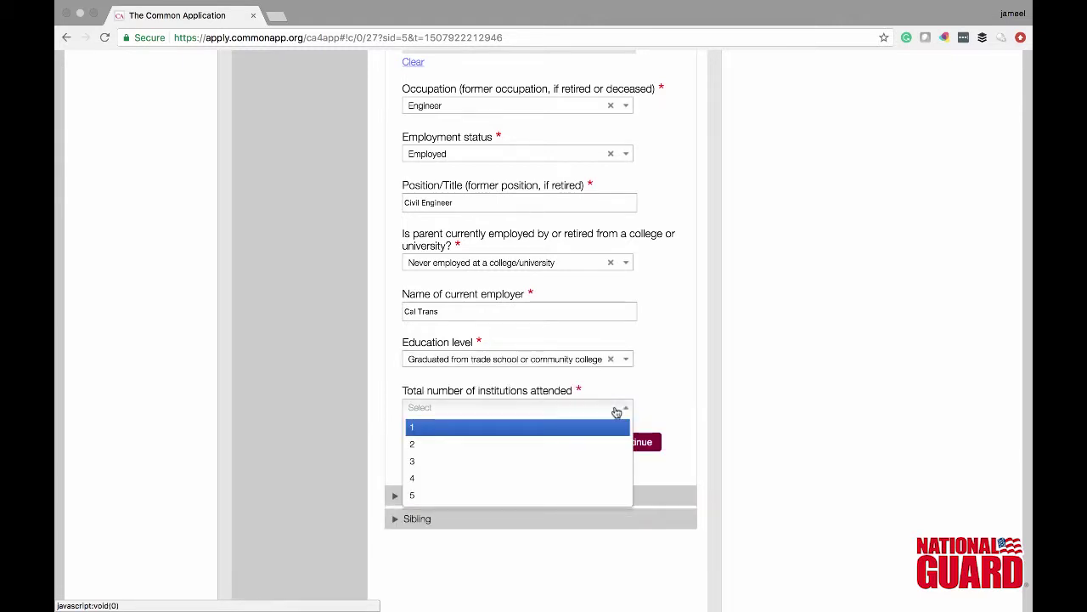
pyautogui.click(584, 427)
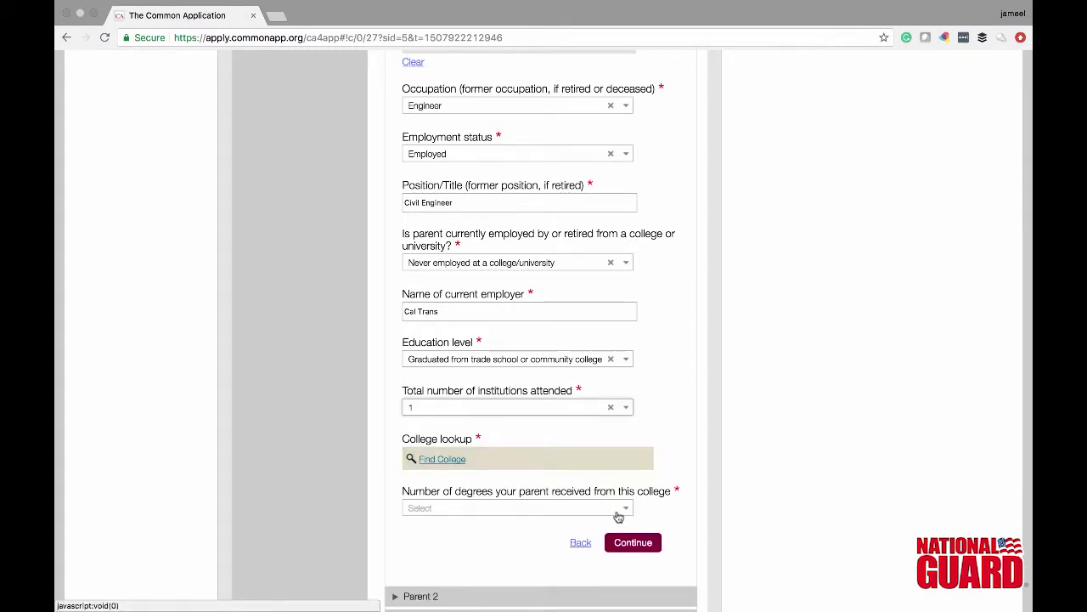
pyautogui.click(446, 459)
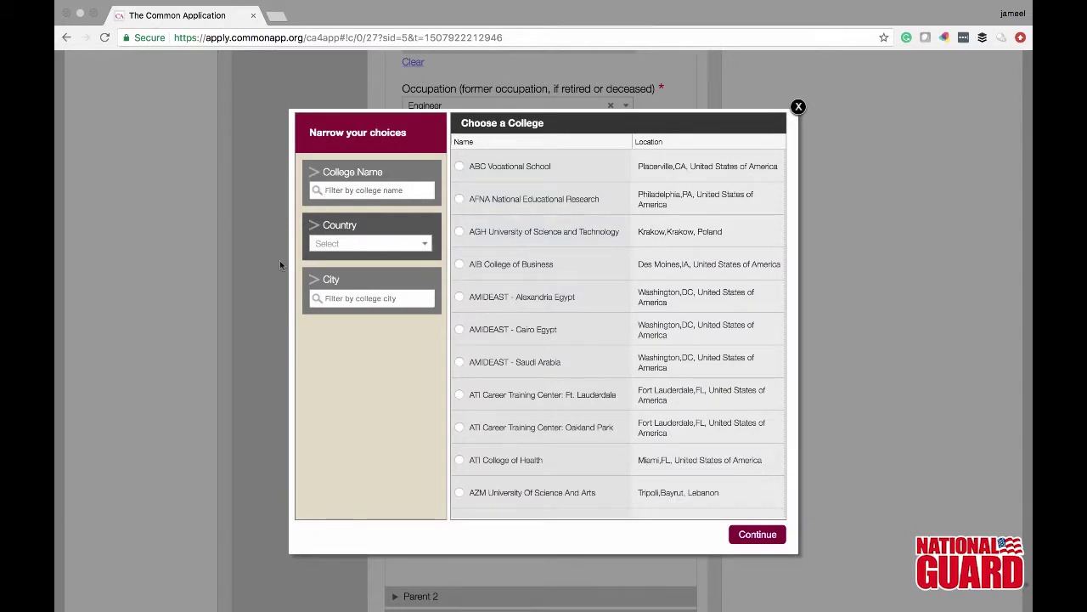
# Search 'sacramen' and select Sacramento City College as Parent 1's college.
pyautogui.click(324, 188)
pyautogui.write('sacramento')
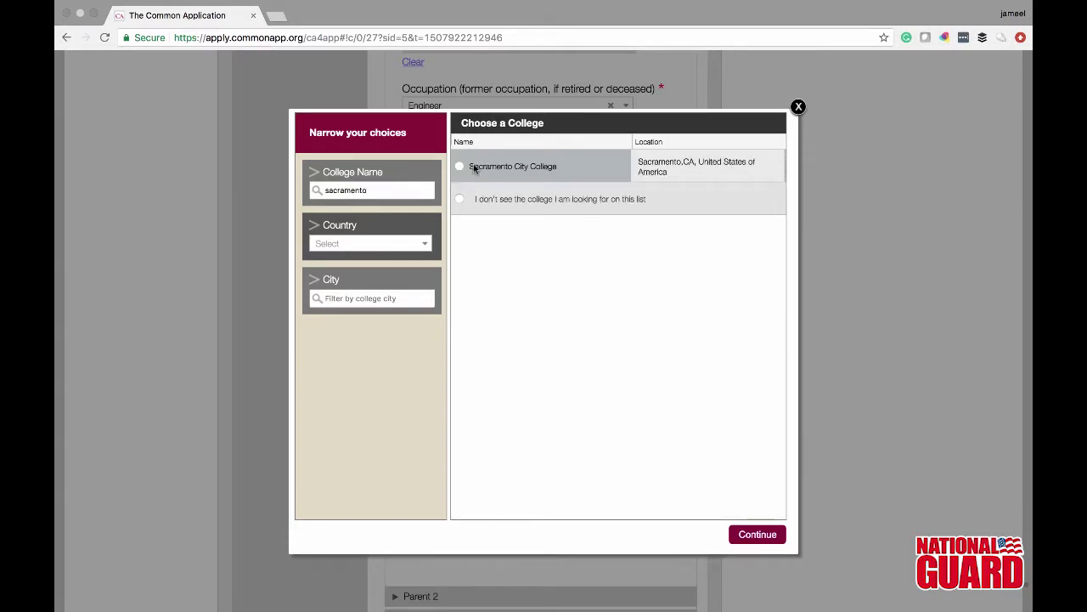
pyautogui.click(574, 165)
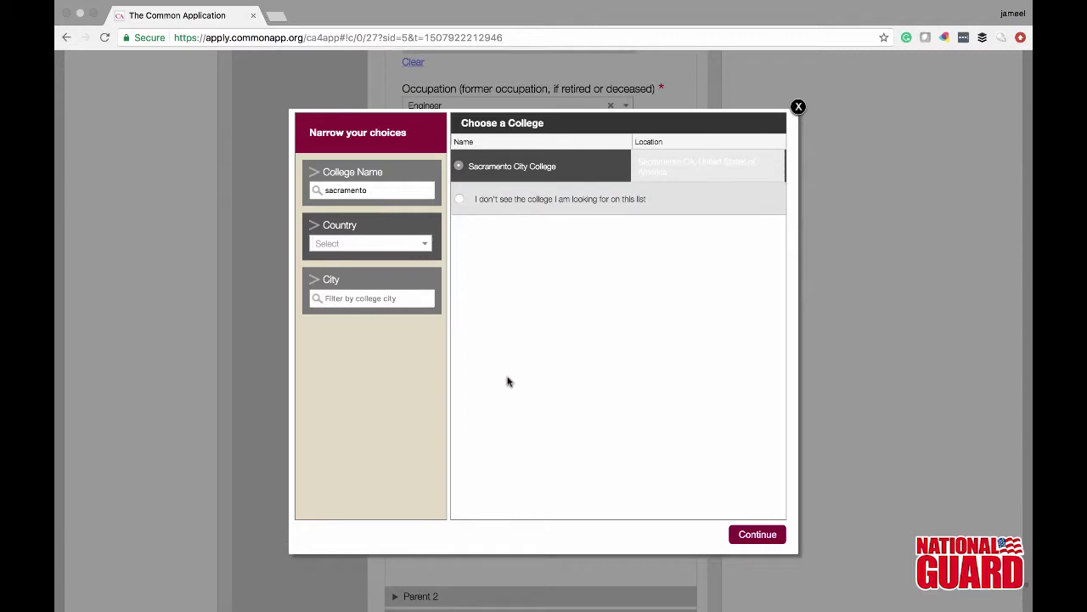
pyautogui.click(760, 538)
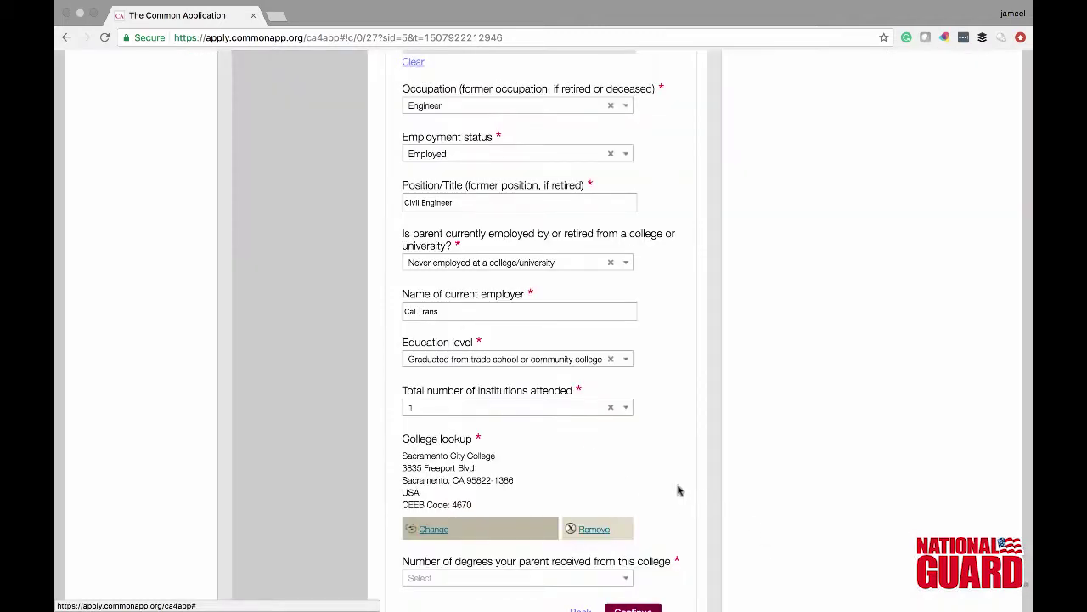
# Record 1 Associate's (AA, AS) degree received in 2005 and save Parent 1.
pyautogui.scroll(-4, 656, 458)
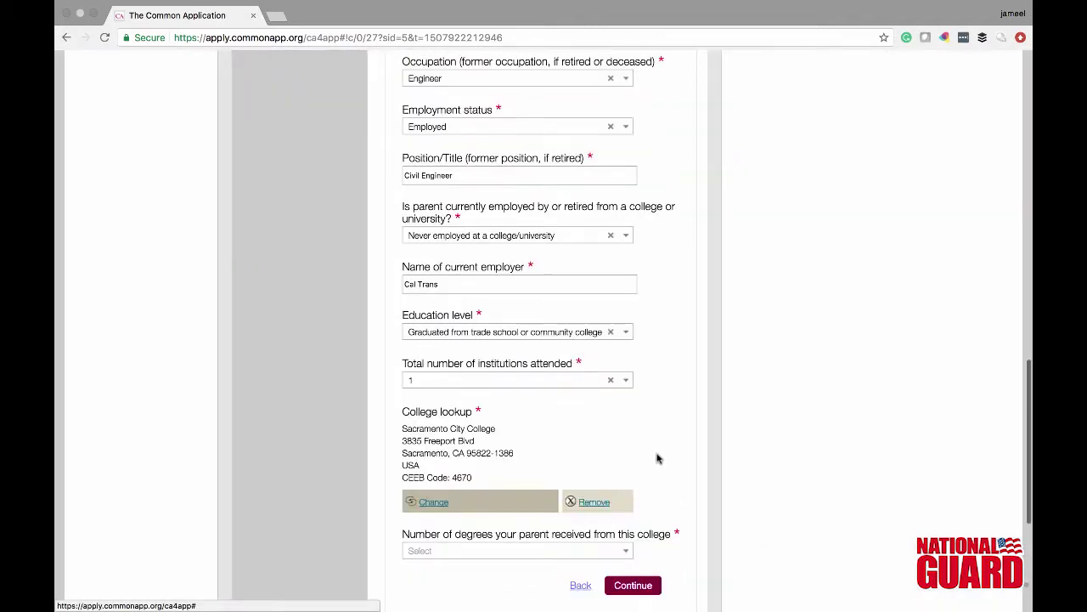
pyautogui.click(621, 442)
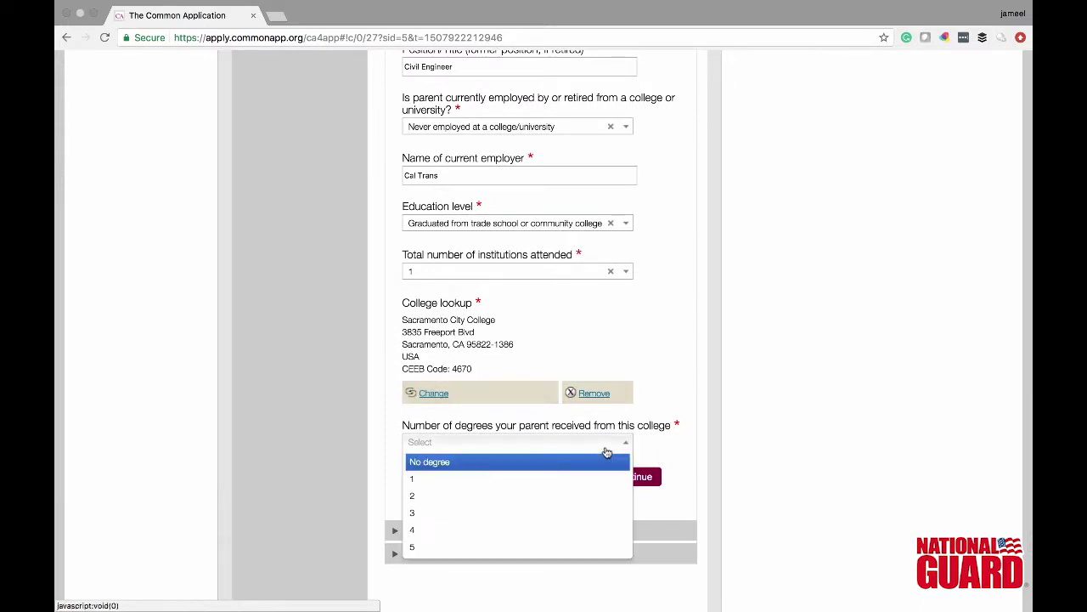
pyautogui.click(605, 478)
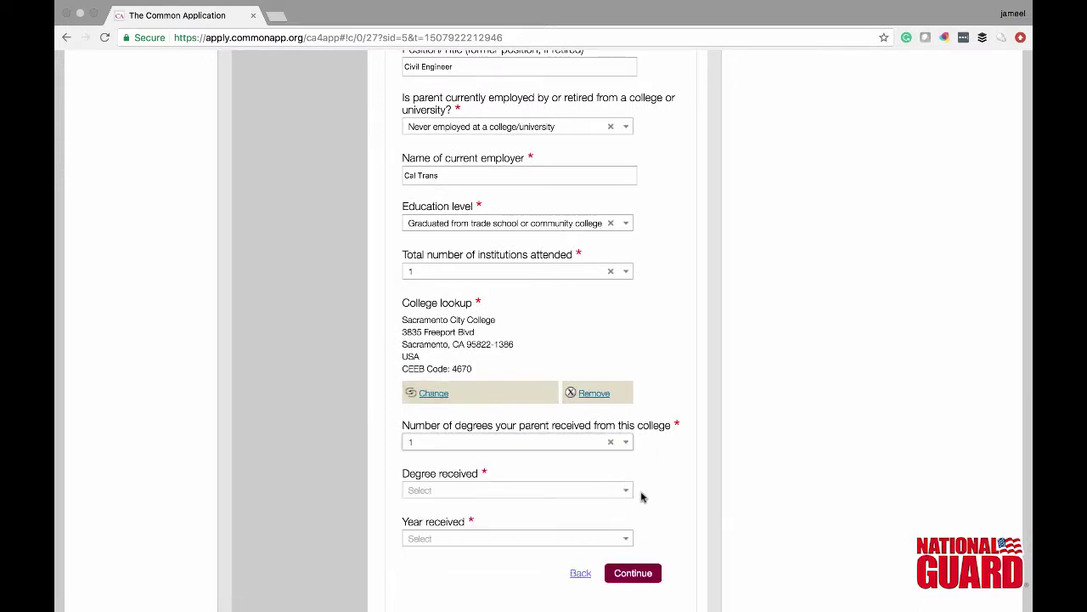
pyautogui.click(624, 492)
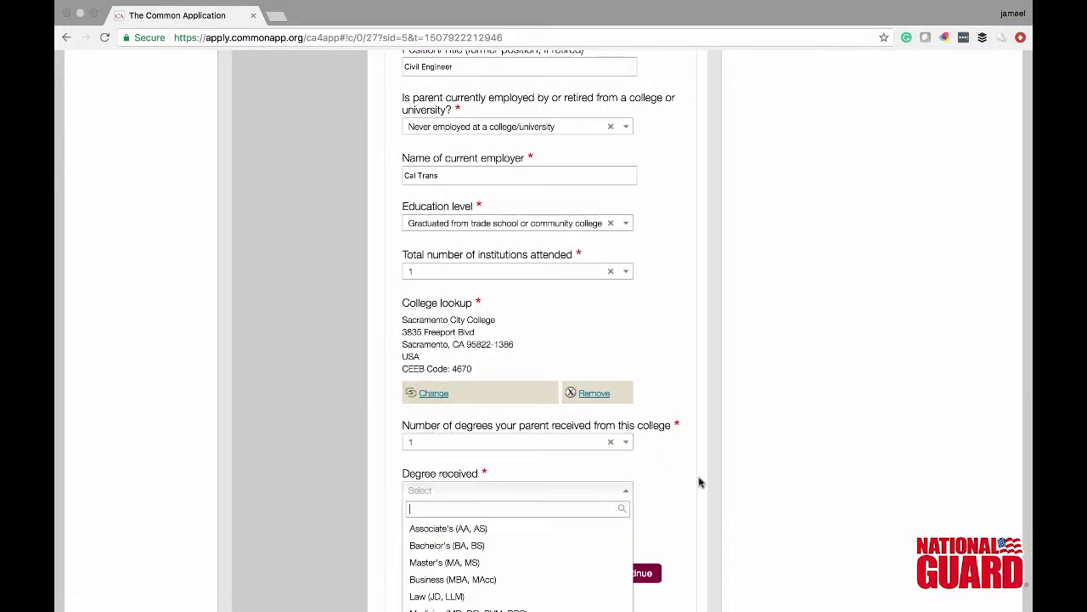
pyautogui.click(544, 528)
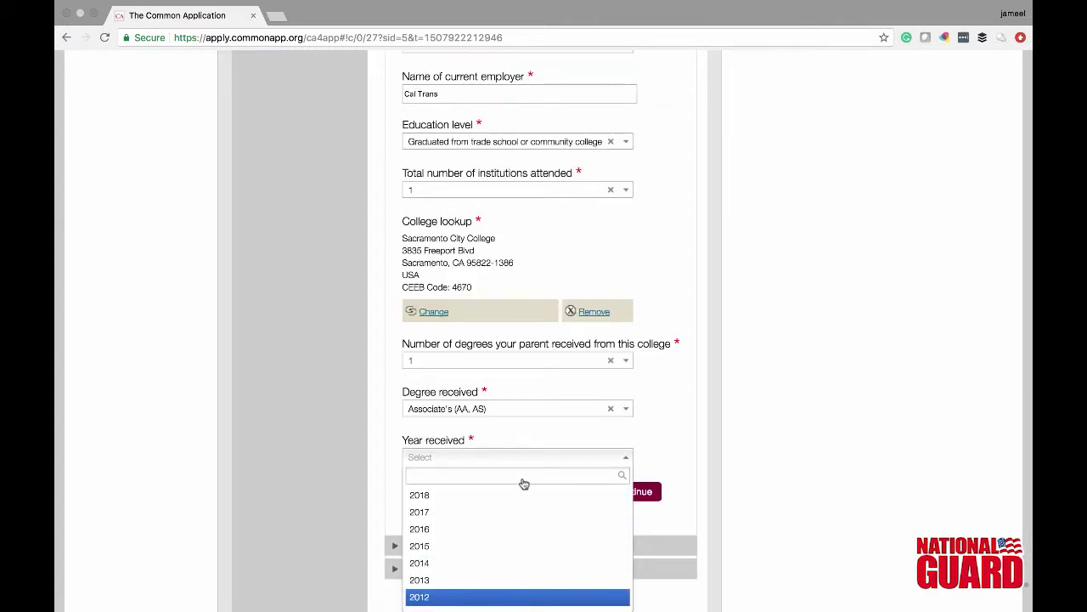
pyautogui.write('20')
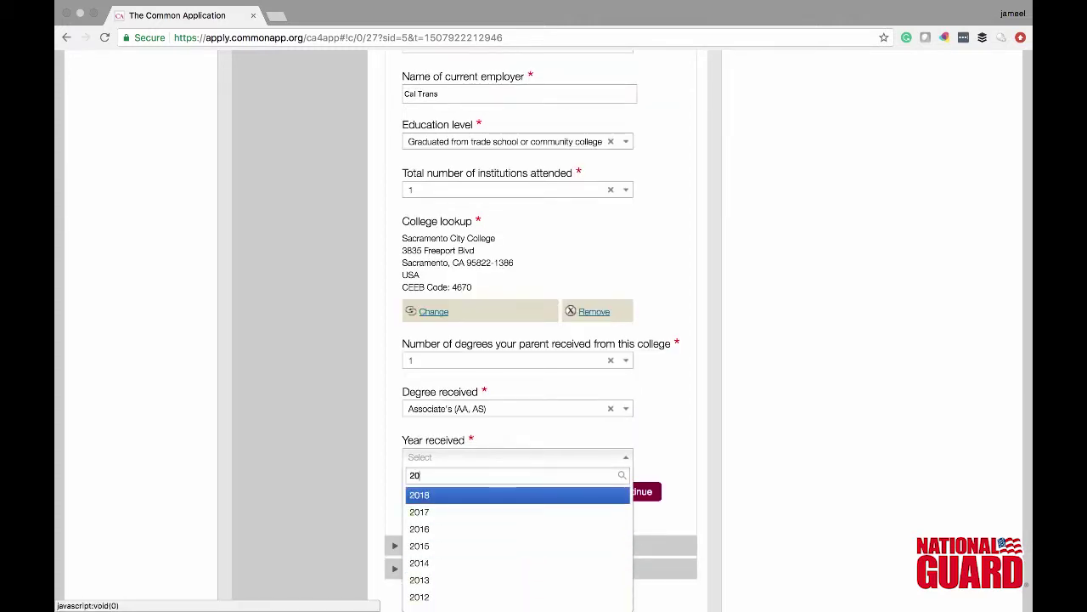
pyautogui.write('05')
pyautogui.press('Return')
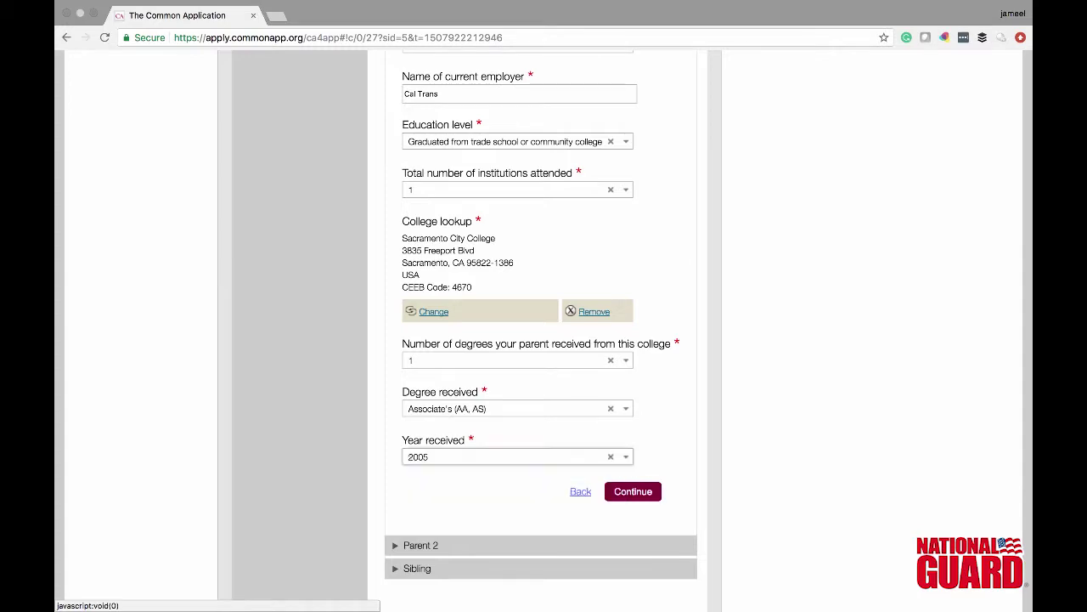
pyautogui.click(625, 492)
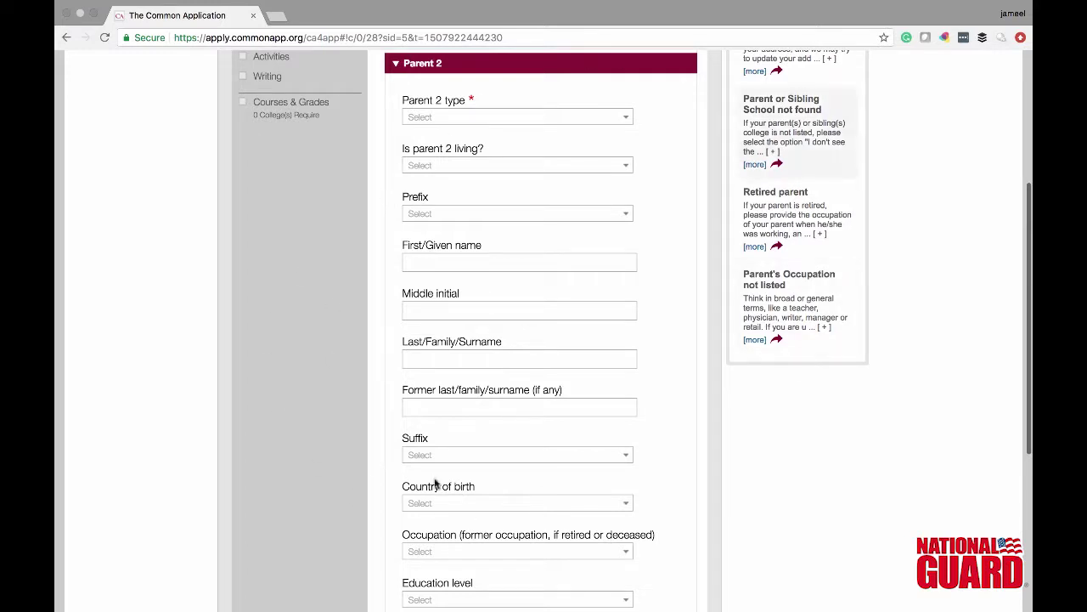
# Choose Father as the Parent 2 type.
pyautogui.click(626, 117)
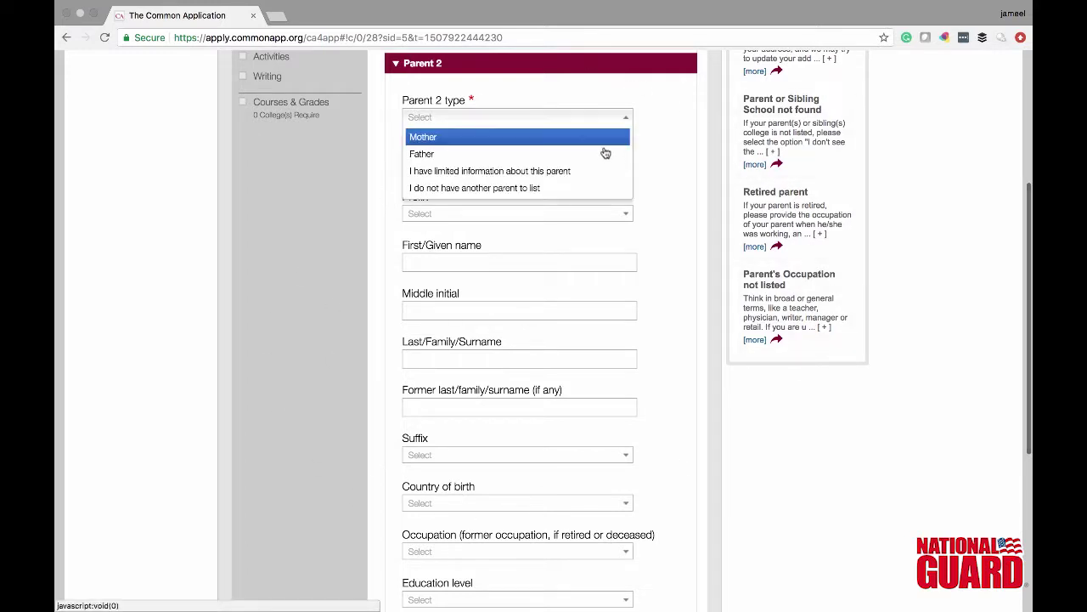
pyautogui.click(605, 153)
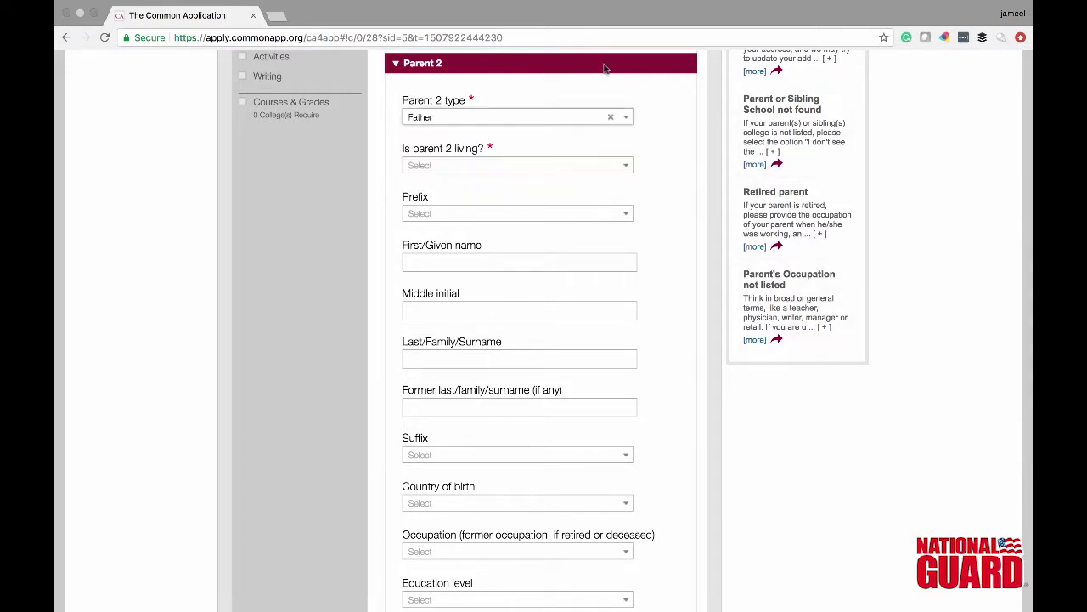
pyautogui.click(631, 117)
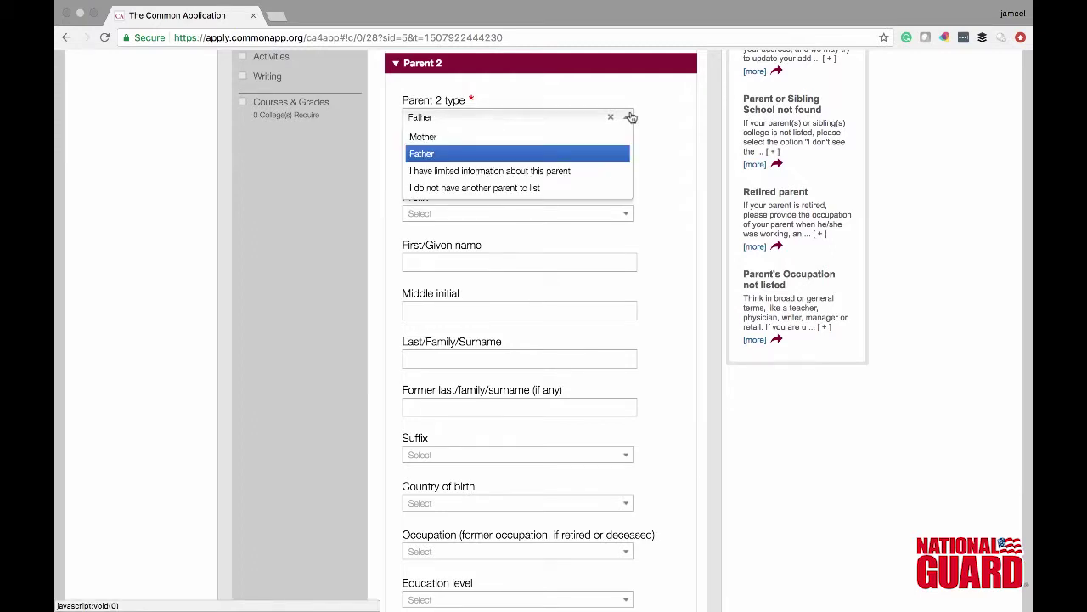
pyautogui.click(518, 157)
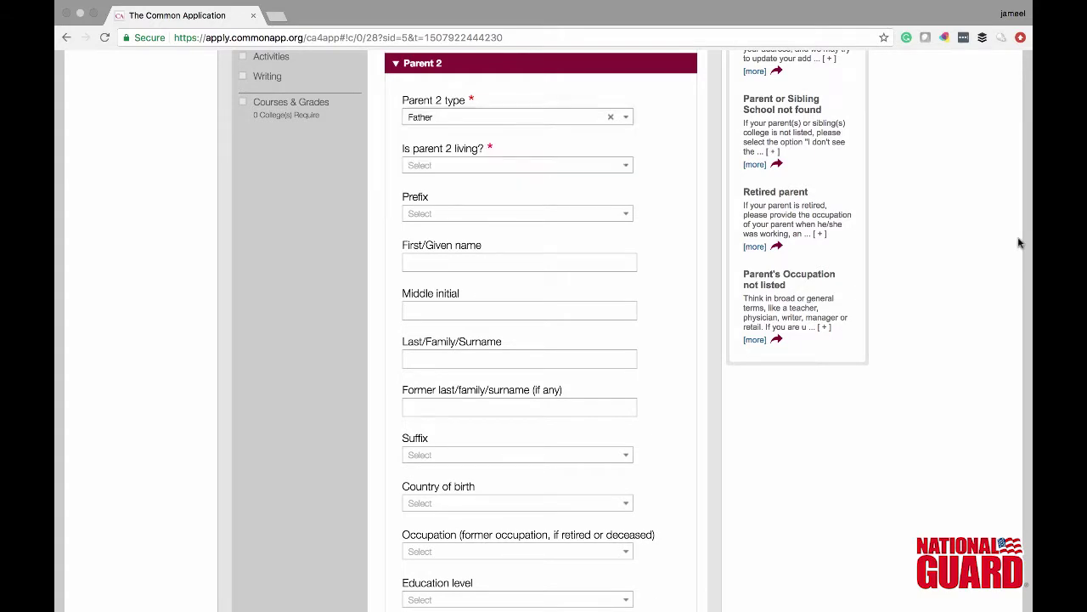
pyautogui.scroll(3, 1019, 245)
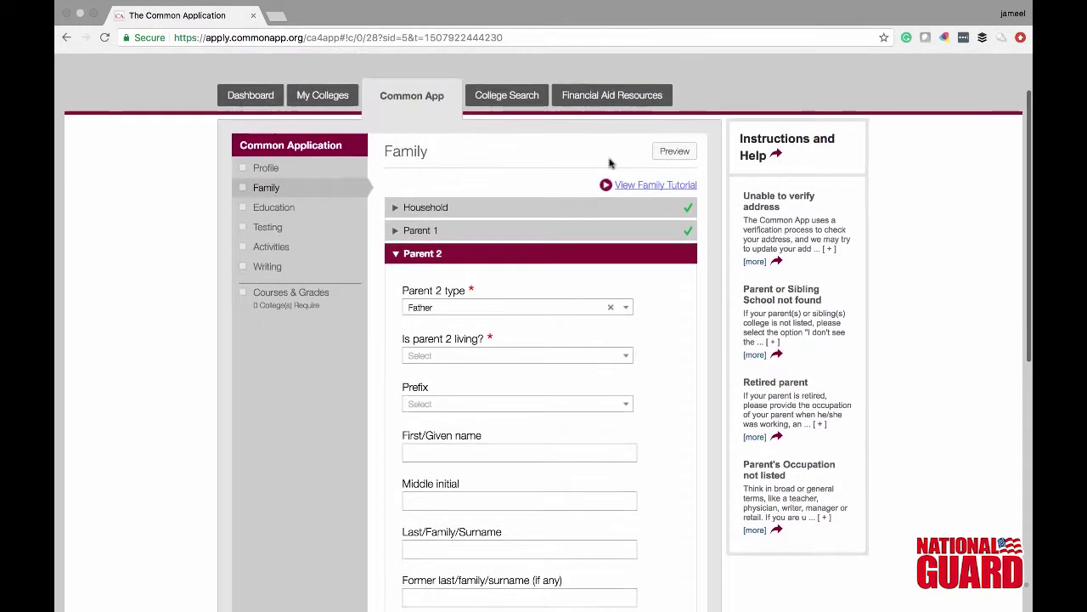
# In Education, select Inderkum High School as the current secondary school.
pyautogui.click(305, 209)
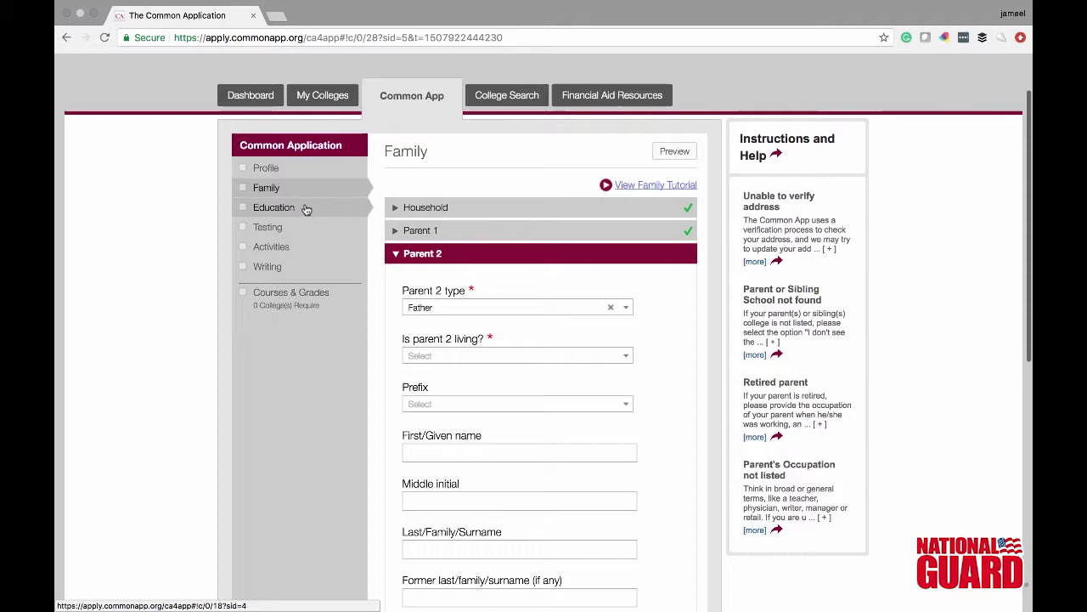
pyautogui.click(304, 211)
pyautogui.scroll(-1, 421, 280)
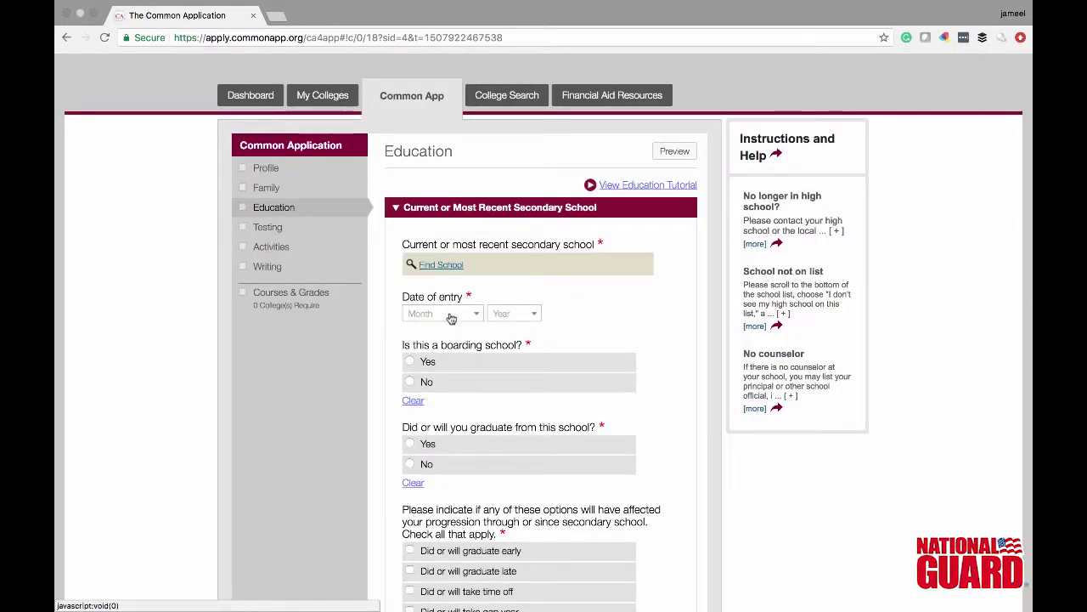
pyautogui.click(441, 265)
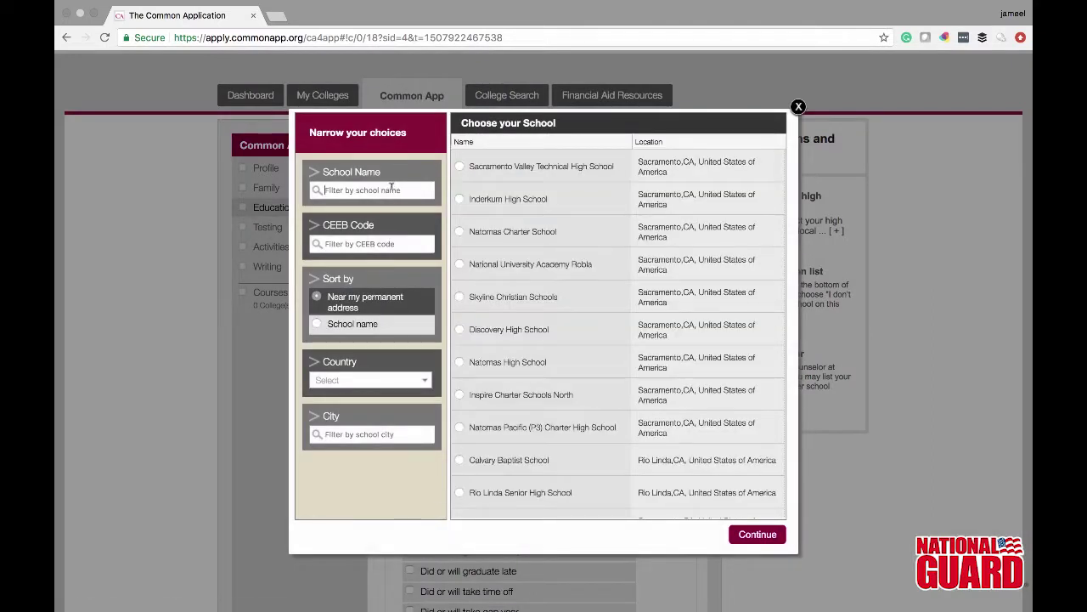
pyautogui.click(467, 197)
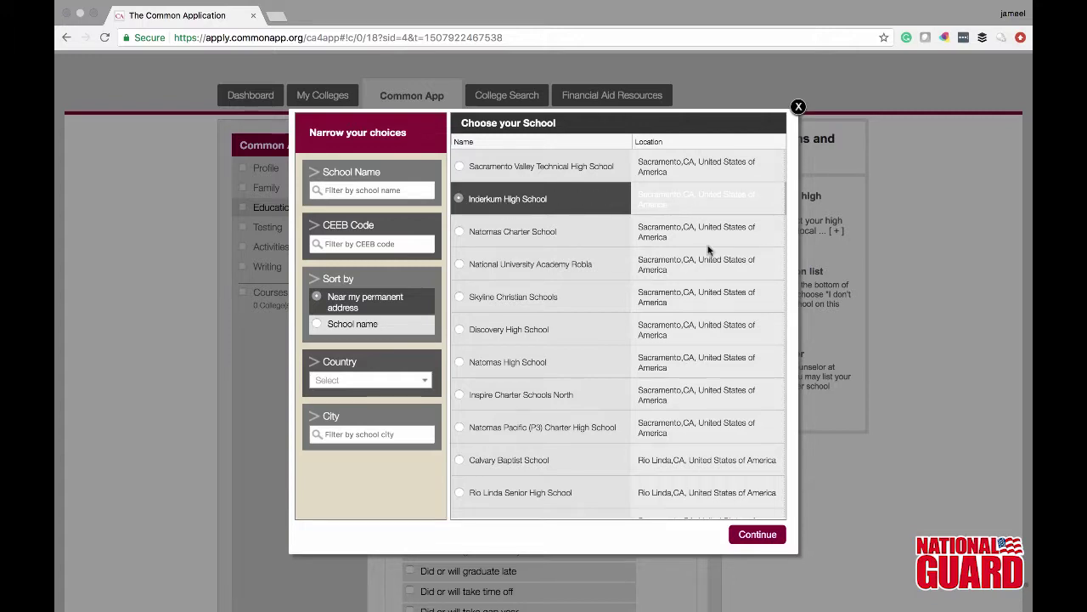
pyautogui.click(740, 535)
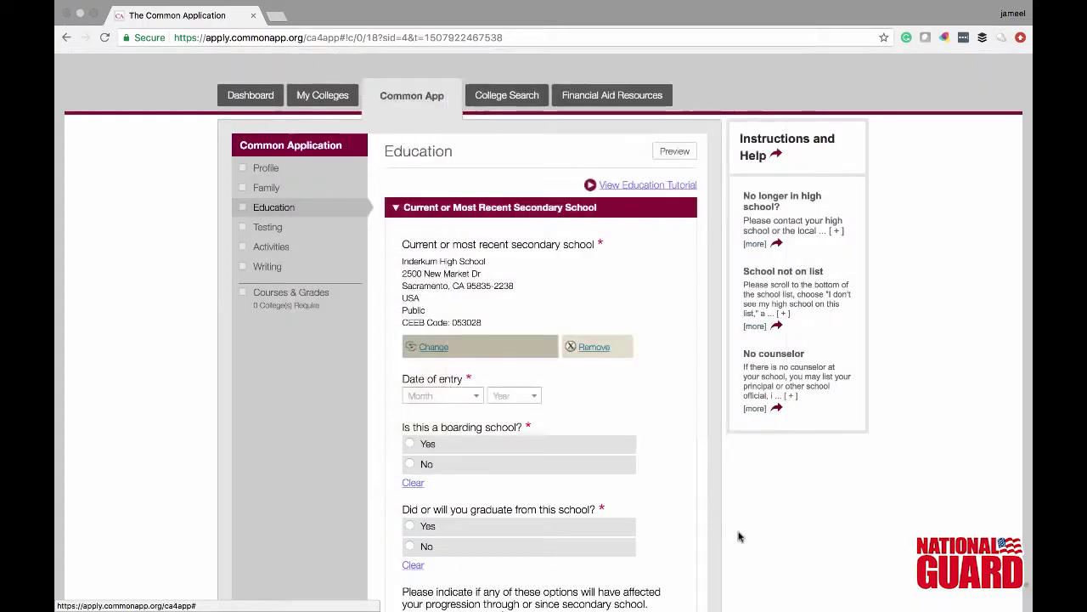
pyautogui.click(445, 400)
# Set the date of entry to August 2014 and answer No to boarding school.
pyautogui.write('a')
pyautogui.click(453, 438)
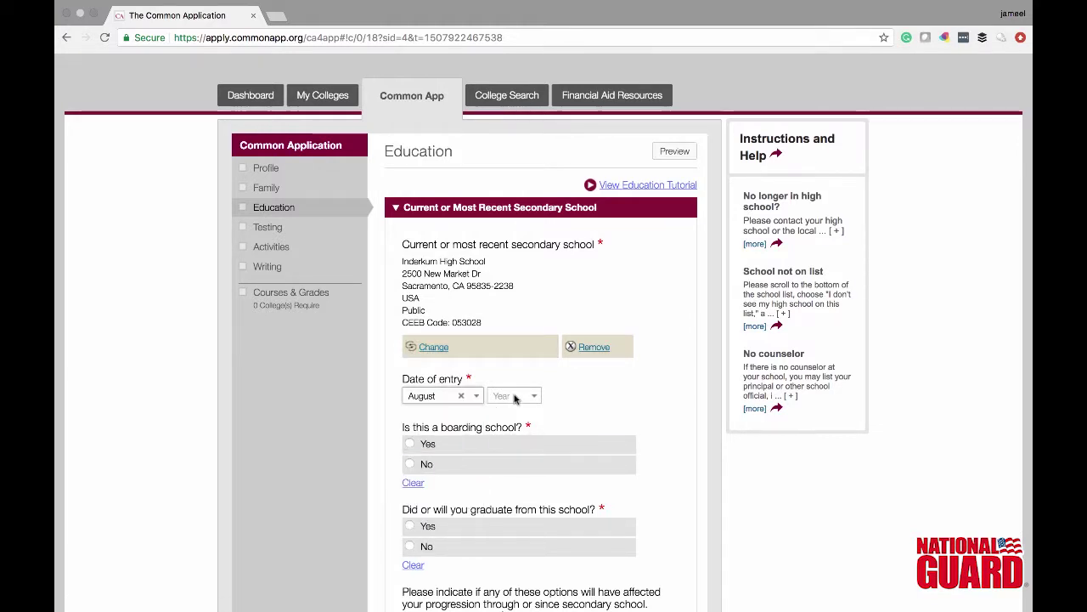
pyautogui.click(510, 396)
pyautogui.click(508, 501)
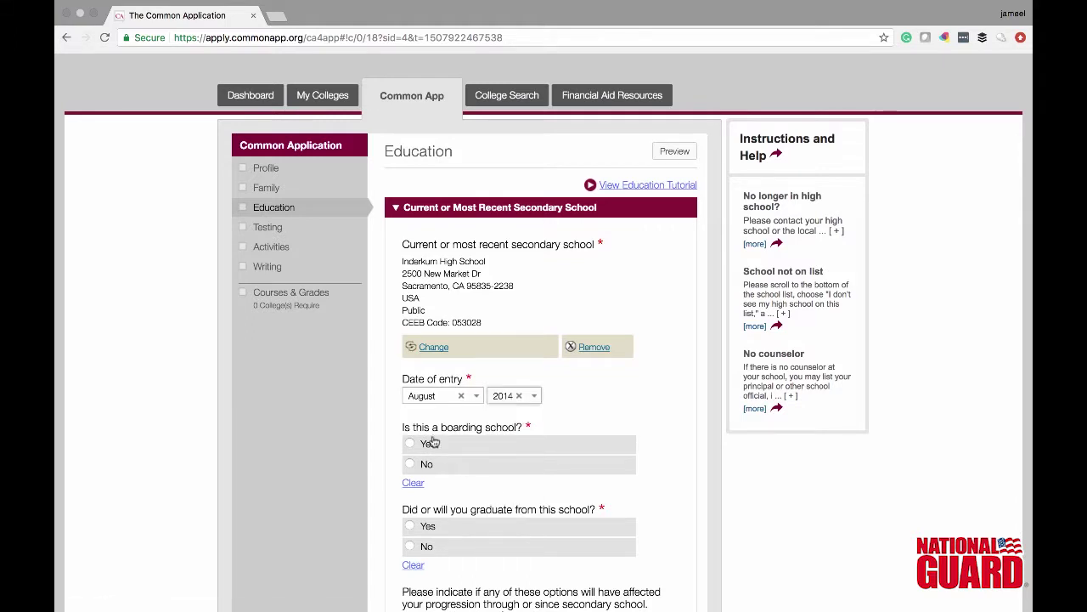
pyautogui.click(438, 464)
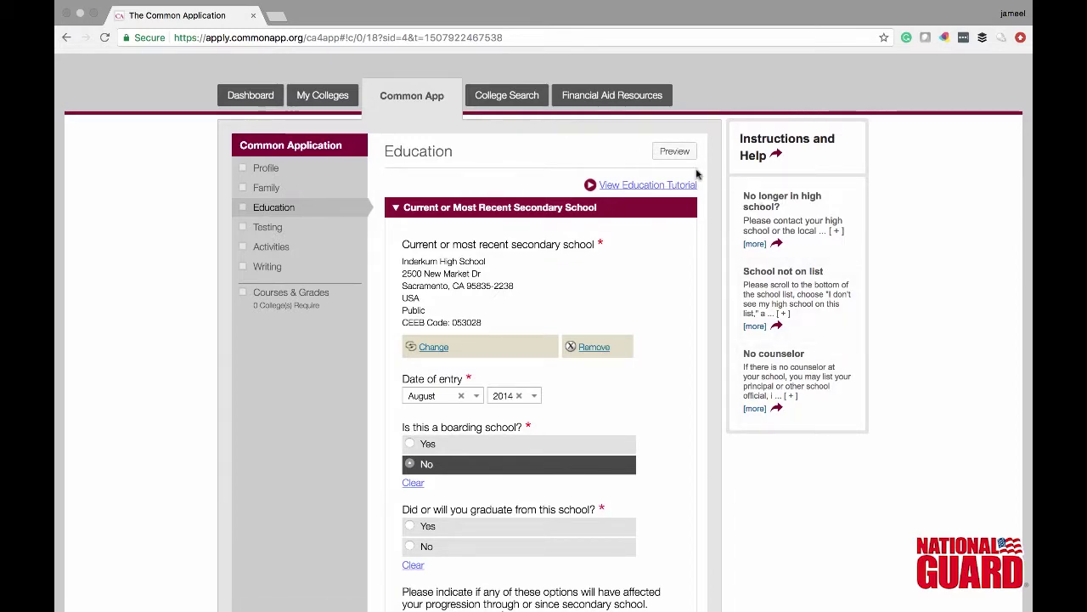
# Answer Yes to graduating, set graduation date May 2018, and mark No change in progression.
pyautogui.click(518, 526)
pyautogui.scroll(-6, 674, 505)
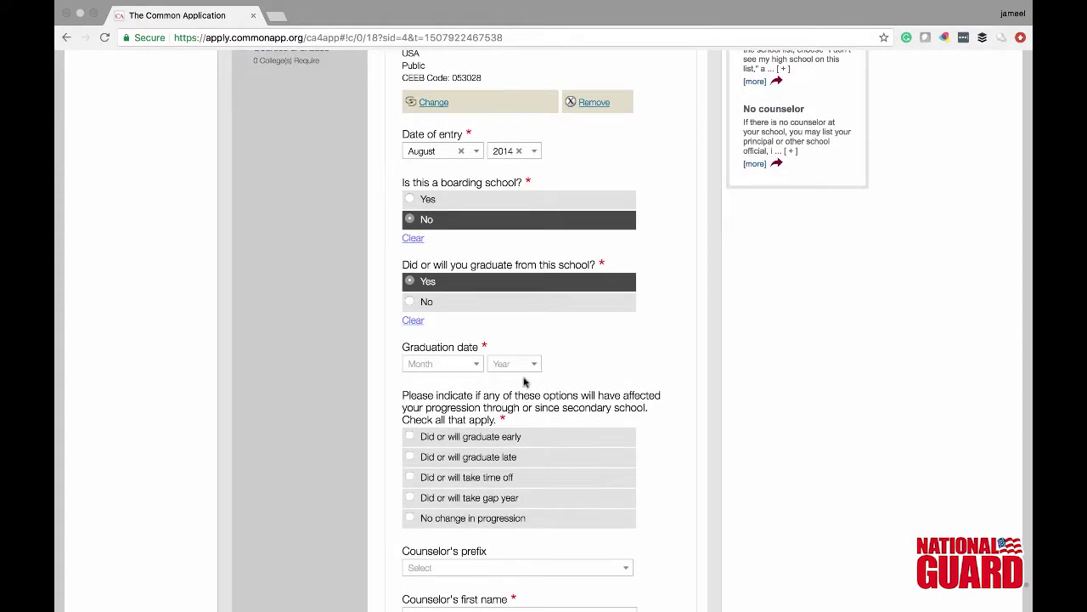
pyautogui.click(465, 364)
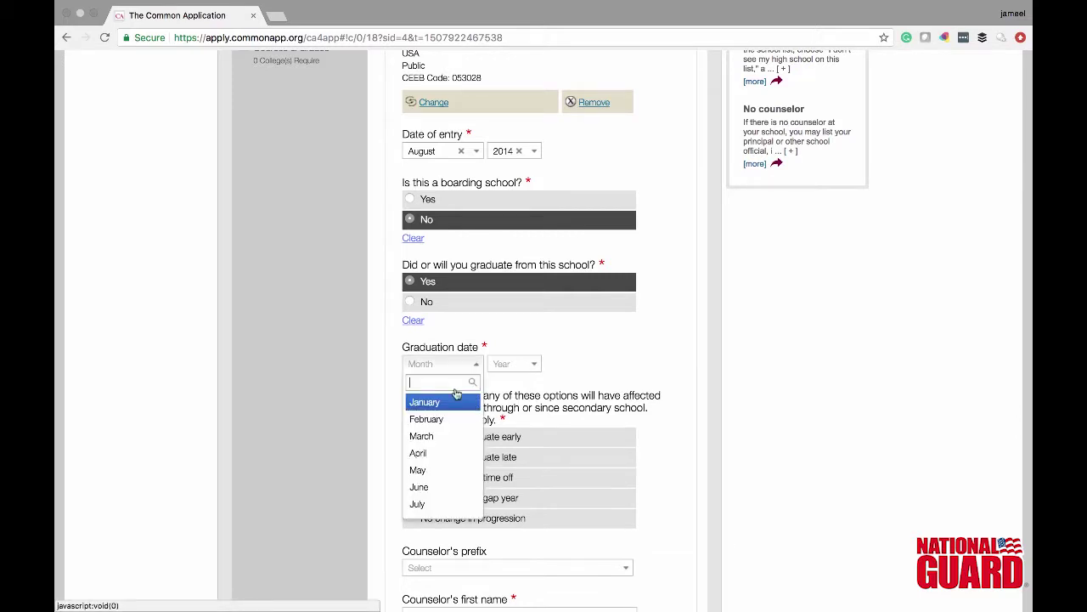
pyautogui.click(429, 470)
pyautogui.click(520, 365)
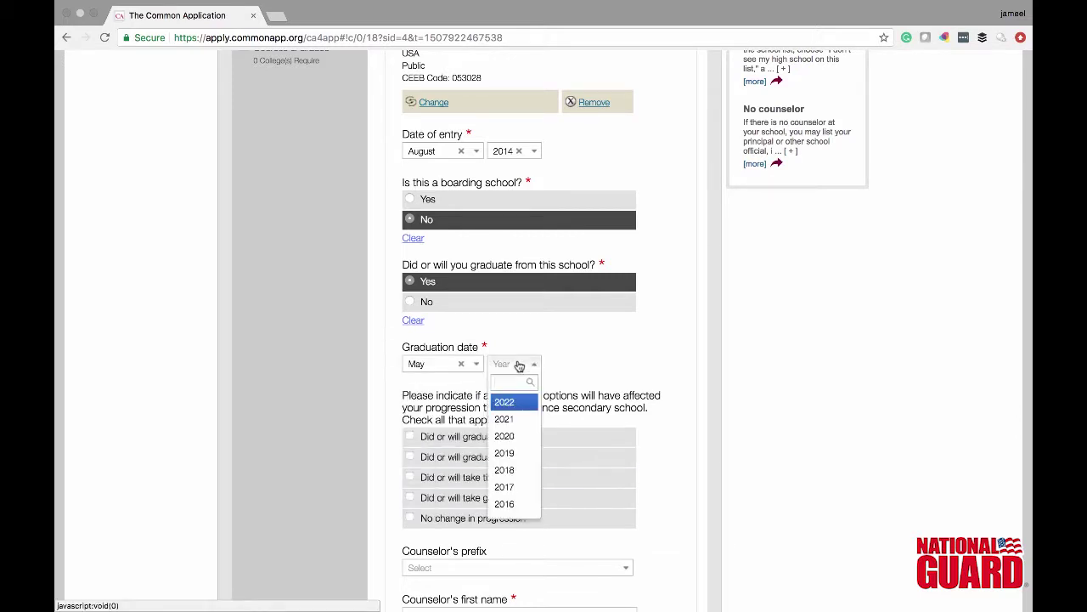
pyautogui.click(504, 470)
pyautogui.click(460, 525)
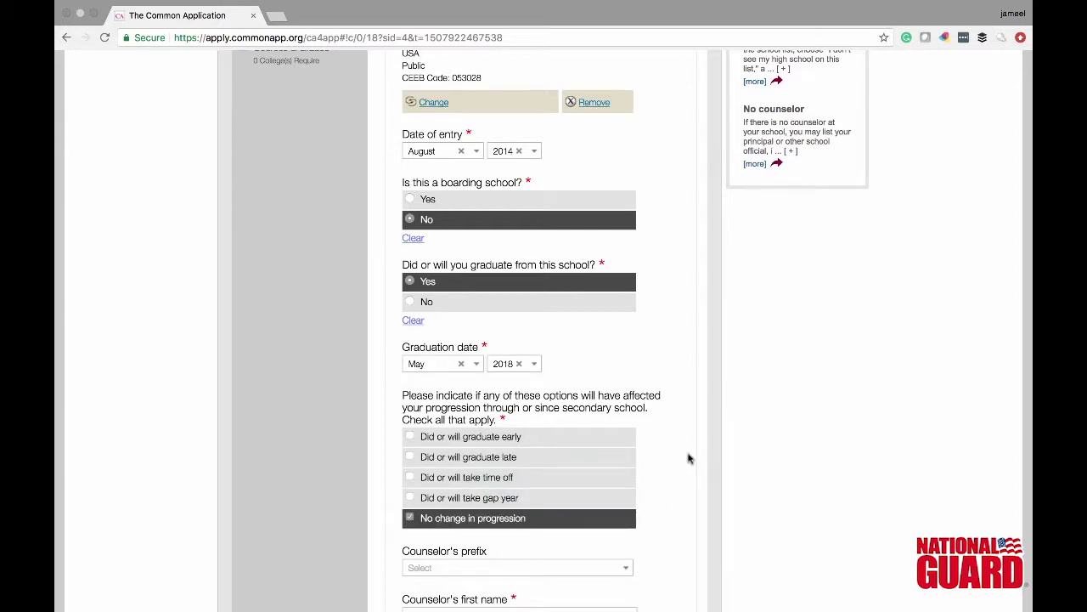
pyautogui.scroll(-5, 689, 458)
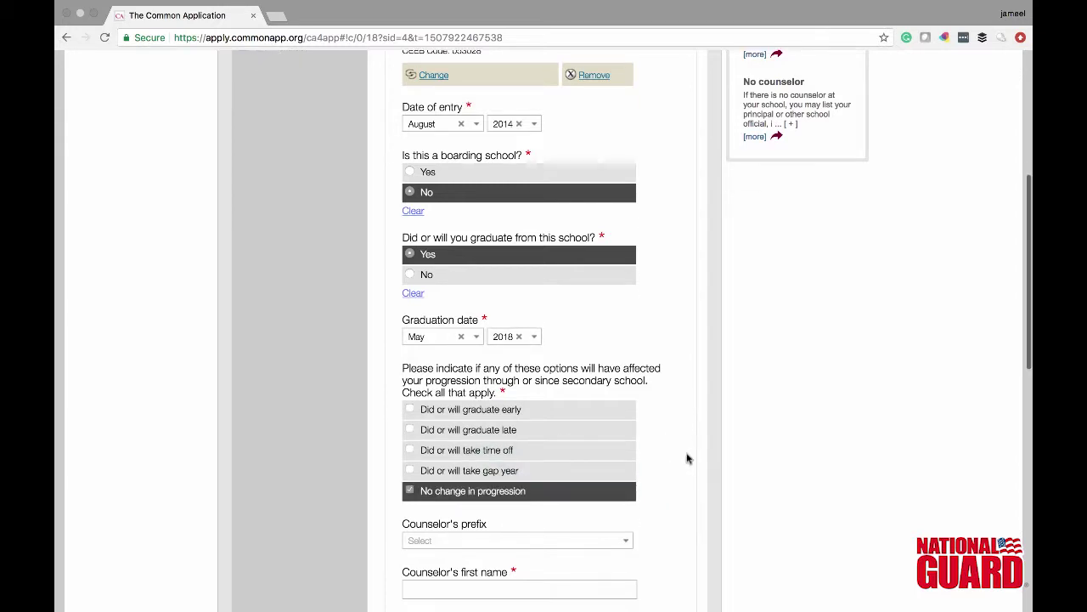
pyautogui.scroll(-2, 688, 459)
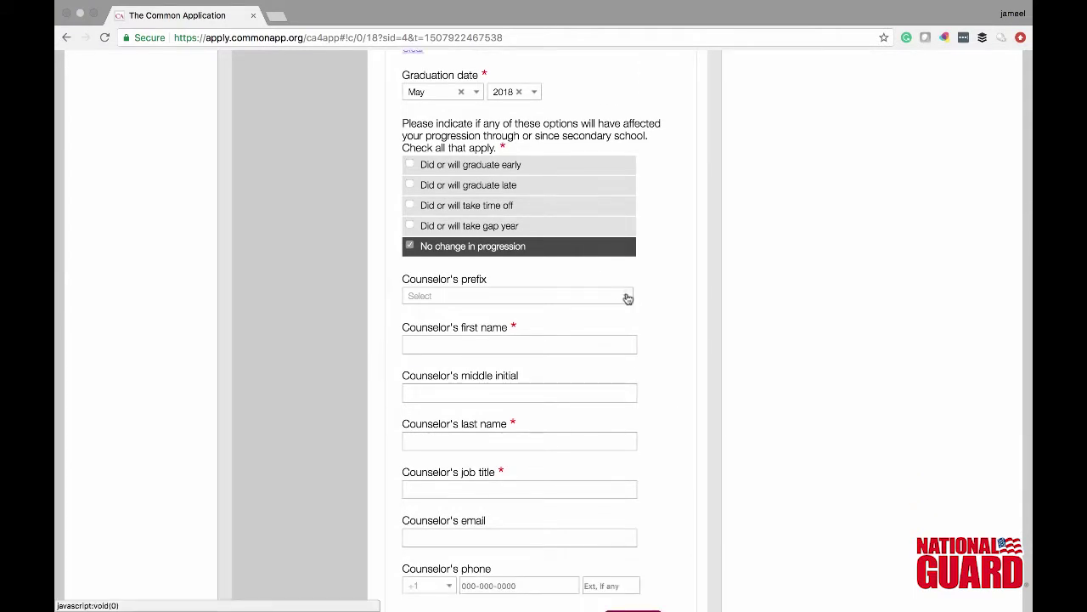
pyautogui.click(627, 297)
# Give the counselor prefix Ms., enter their name and job title Counselor, and save.
pyautogui.click(598, 349)
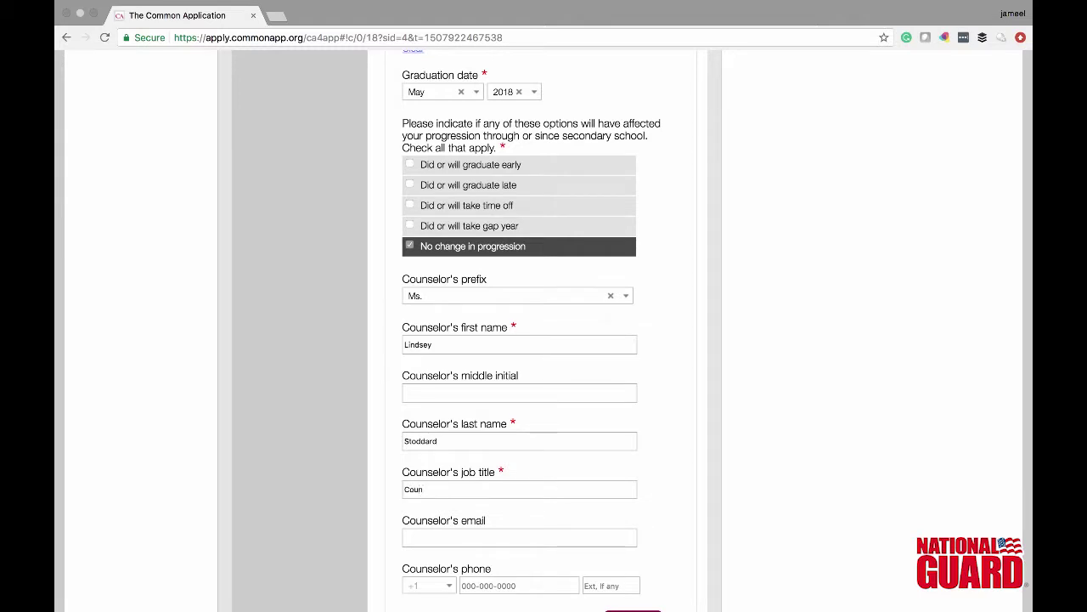
pyautogui.write('elor')
pyautogui.click(493, 536)
pyautogui.scroll(-5, 1019, 408)
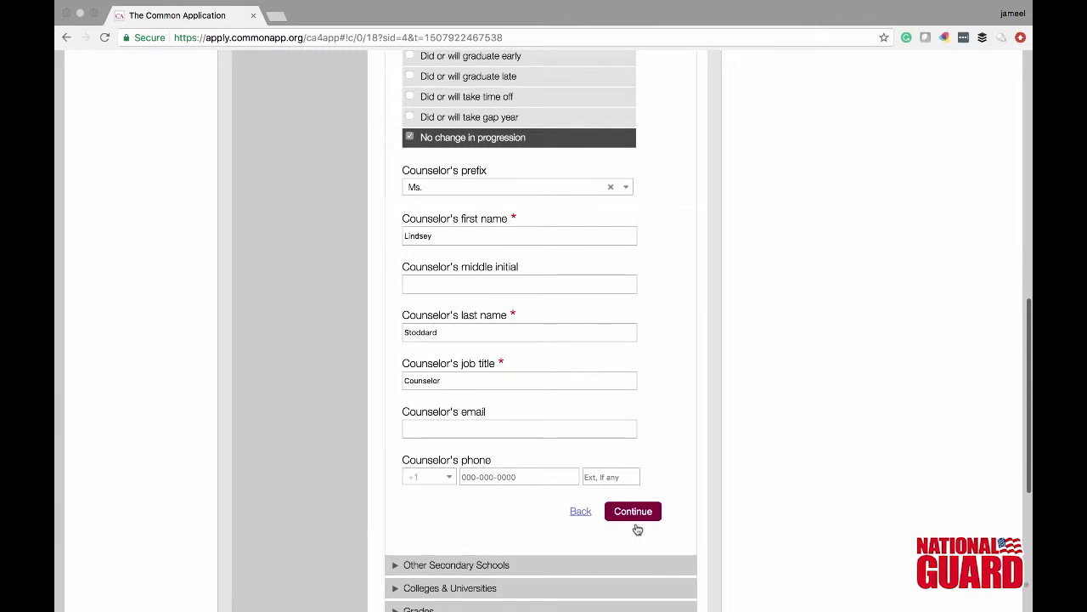
pyautogui.click(634, 522)
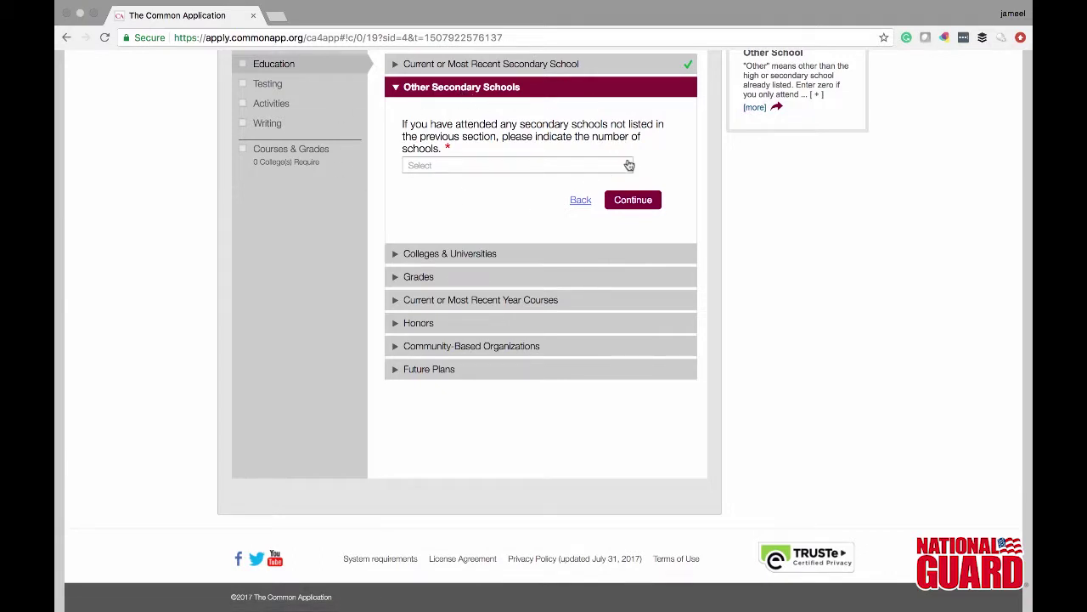
# Set the number of other secondary schools to 1, then return to the current school section.
pyautogui.click(628, 165)
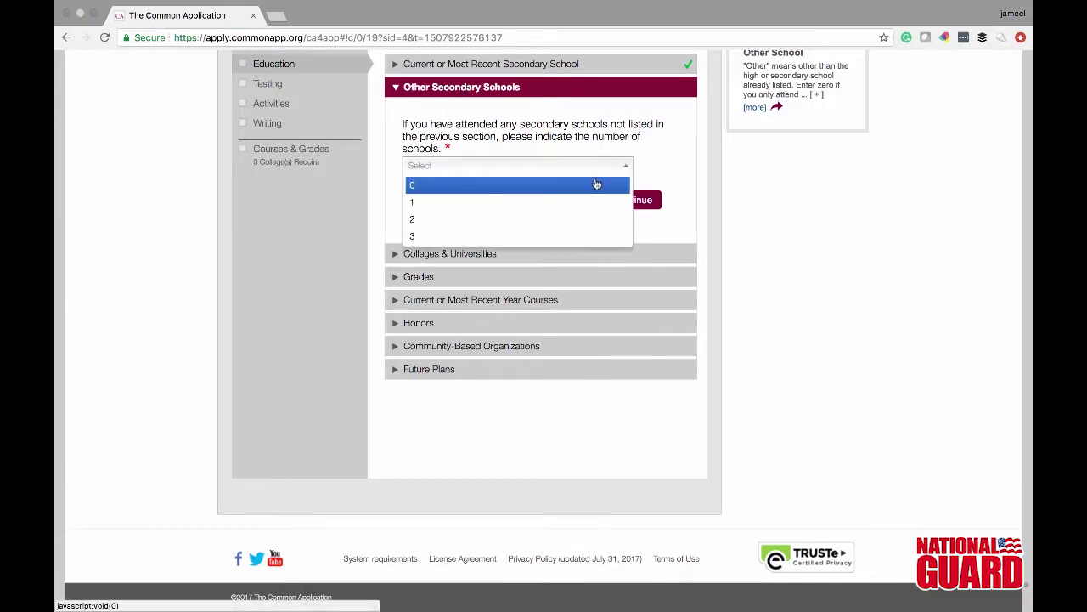
pyautogui.click(590, 207)
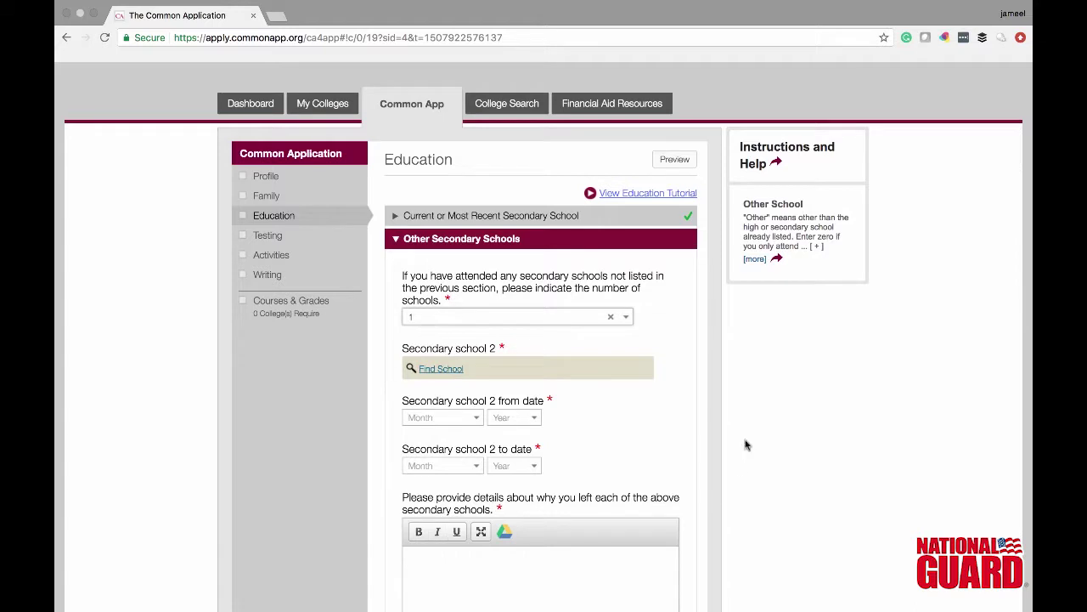
pyautogui.press('space')
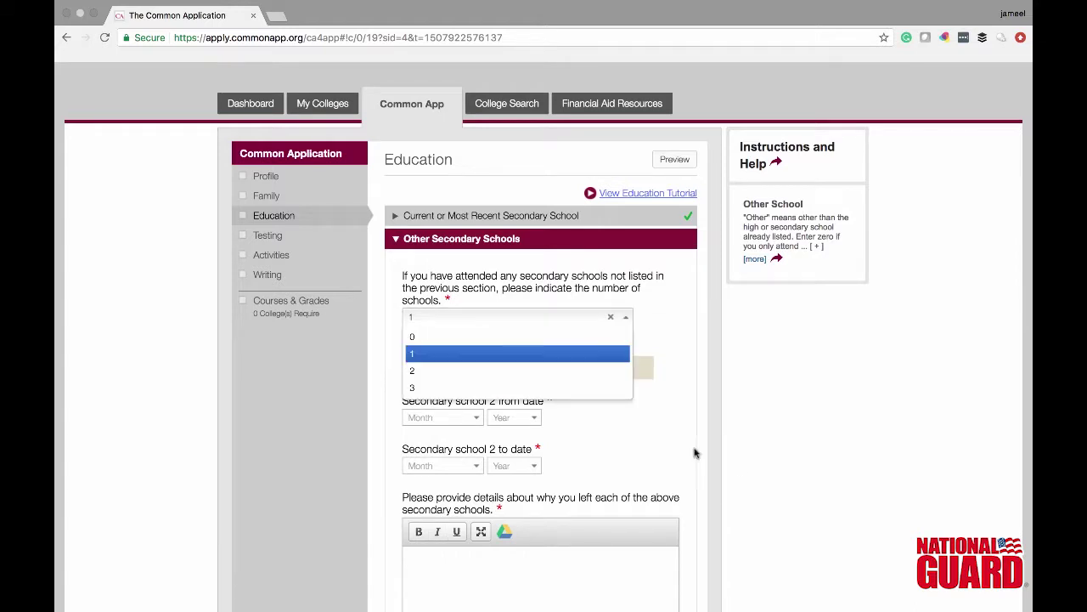
pyautogui.press('Return')
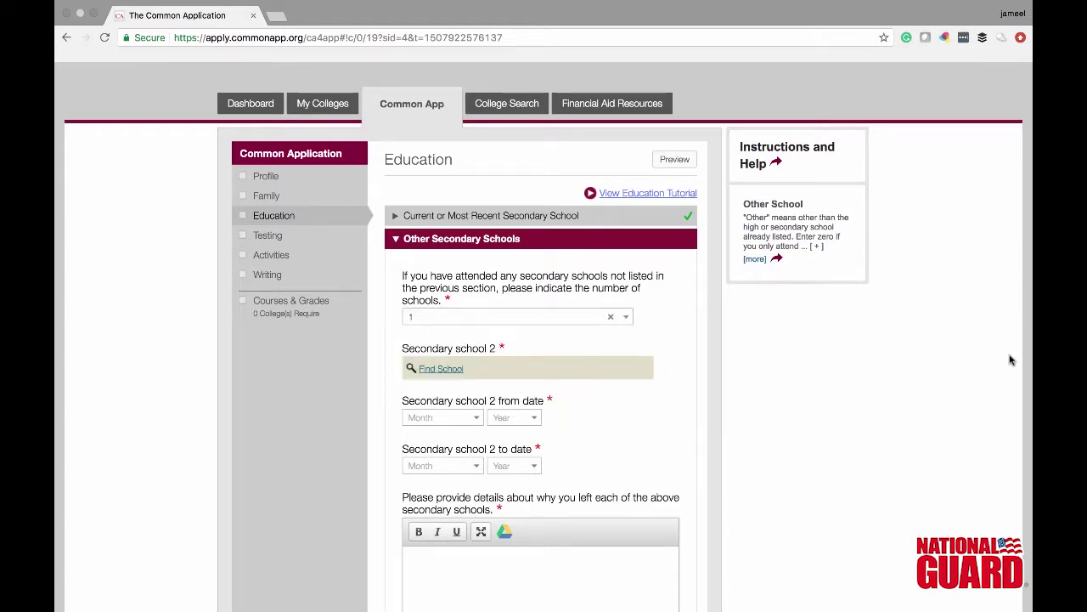
pyautogui.scroll(-4, 1010, 360)
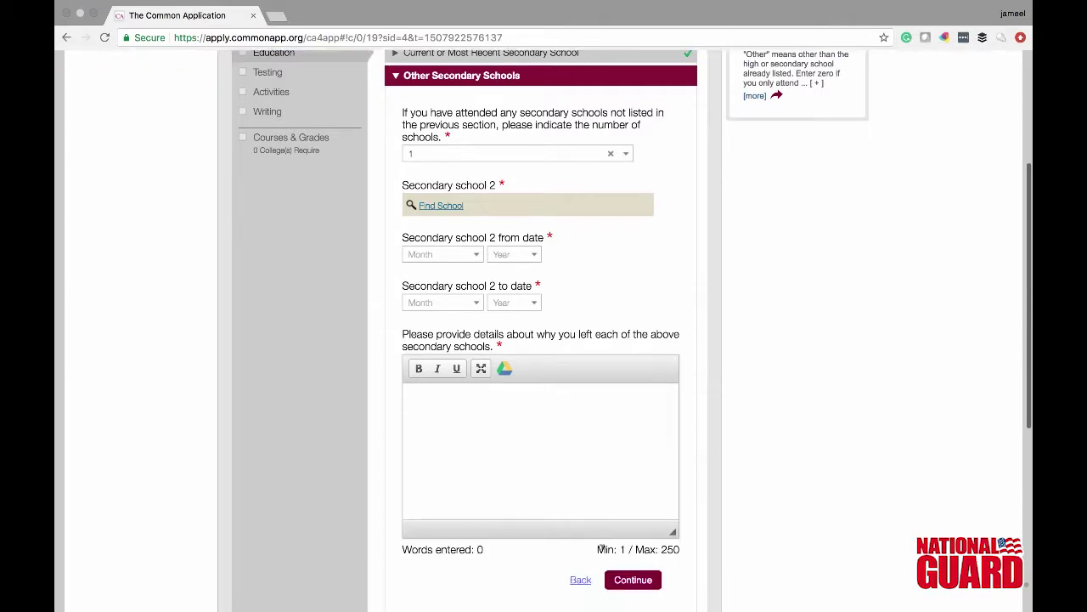
pyautogui.click(580, 579)
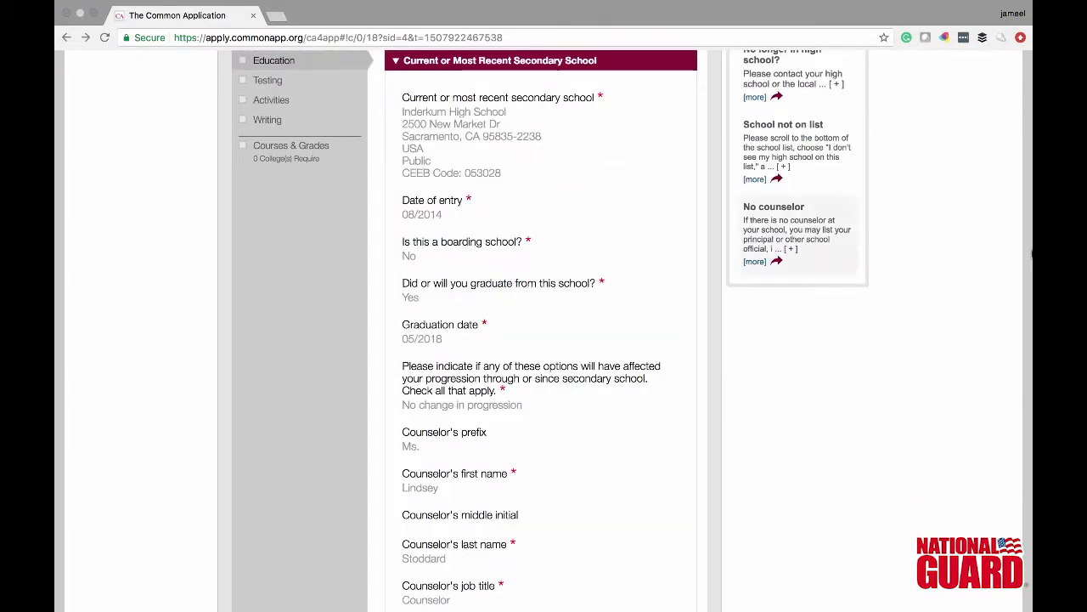
# Review the current secondary school summary and expand the Colleges & Universities section.
pyautogui.scroll(-5, 1031, 252)
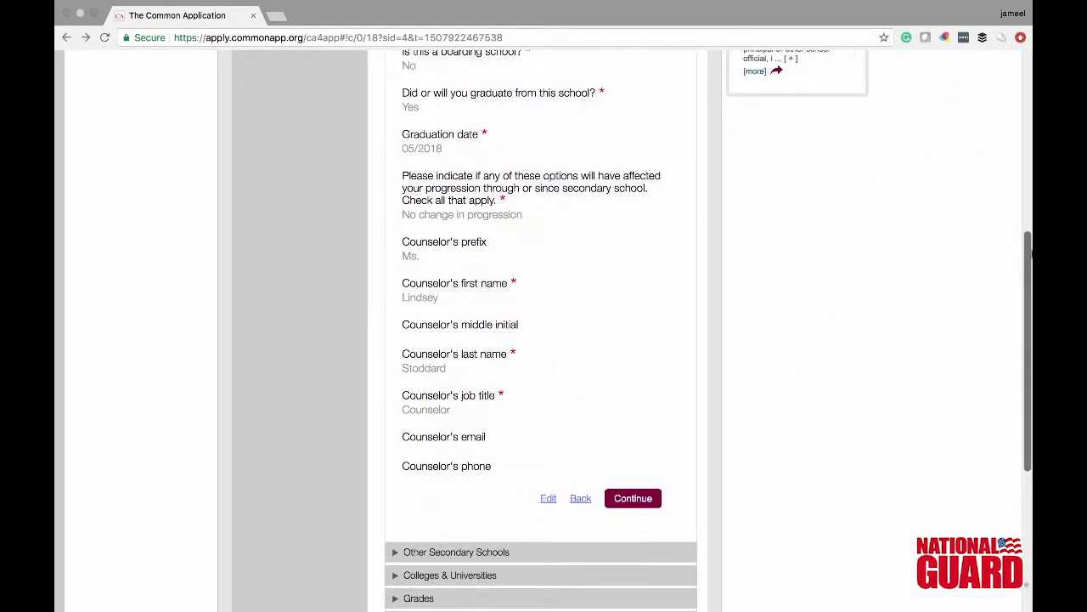
pyautogui.scroll(-2, 1032, 251)
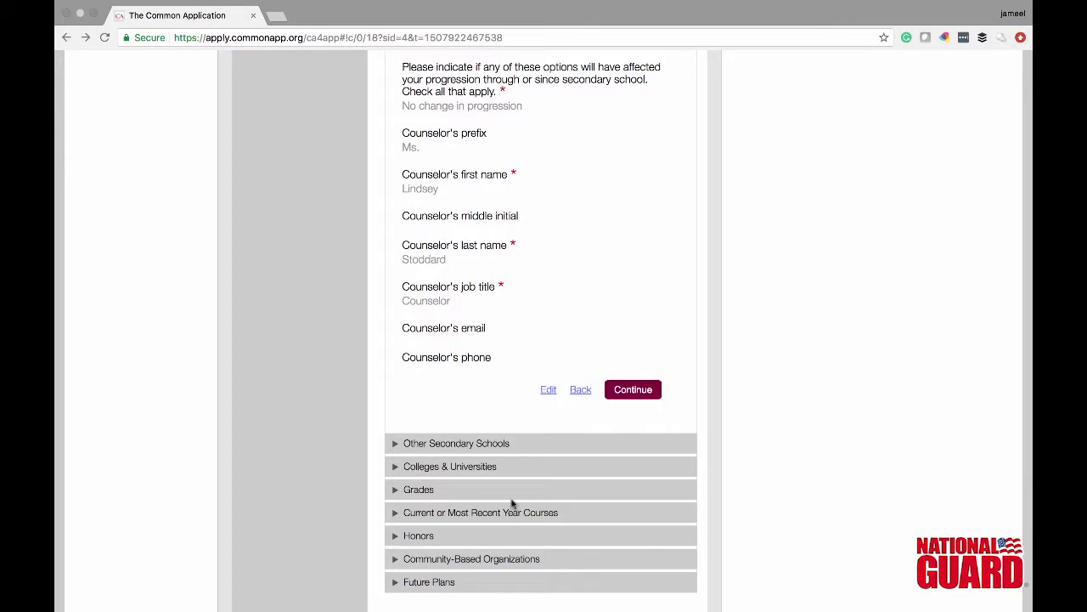
pyautogui.click(497, 473)
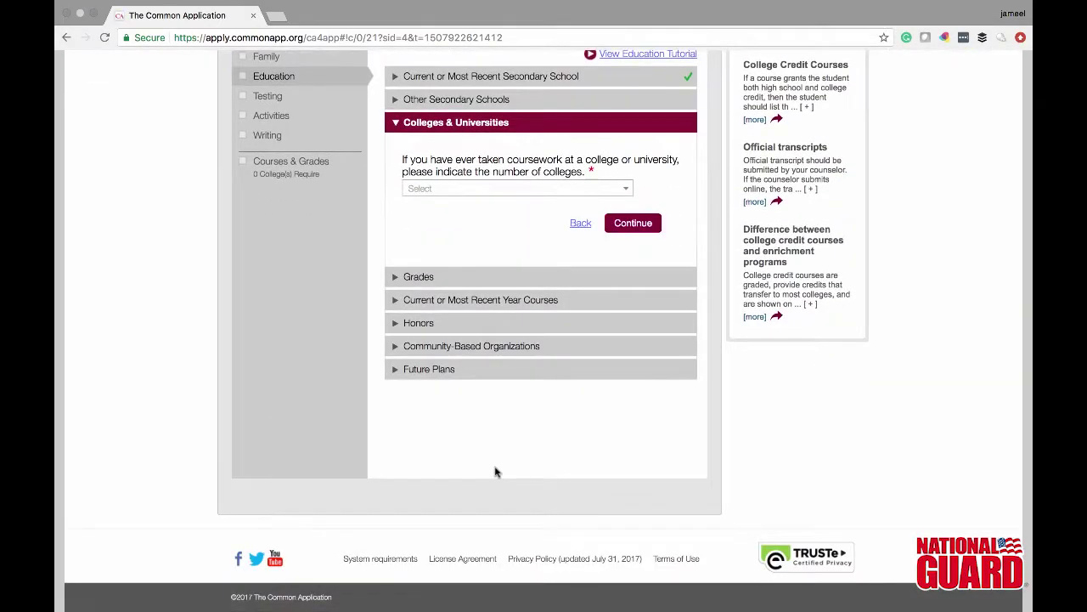
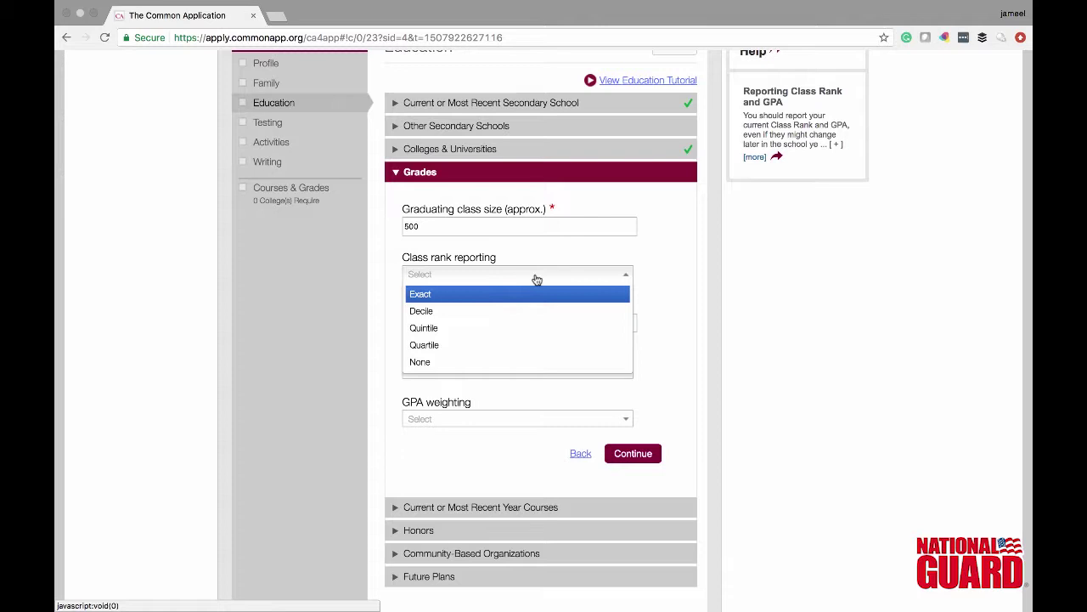
# Report class rank as None and a weighted 3.8 GPA on a 4 scale, then continue.
pyautogui.click(478, 363)
pyautogui.click(501, 321)
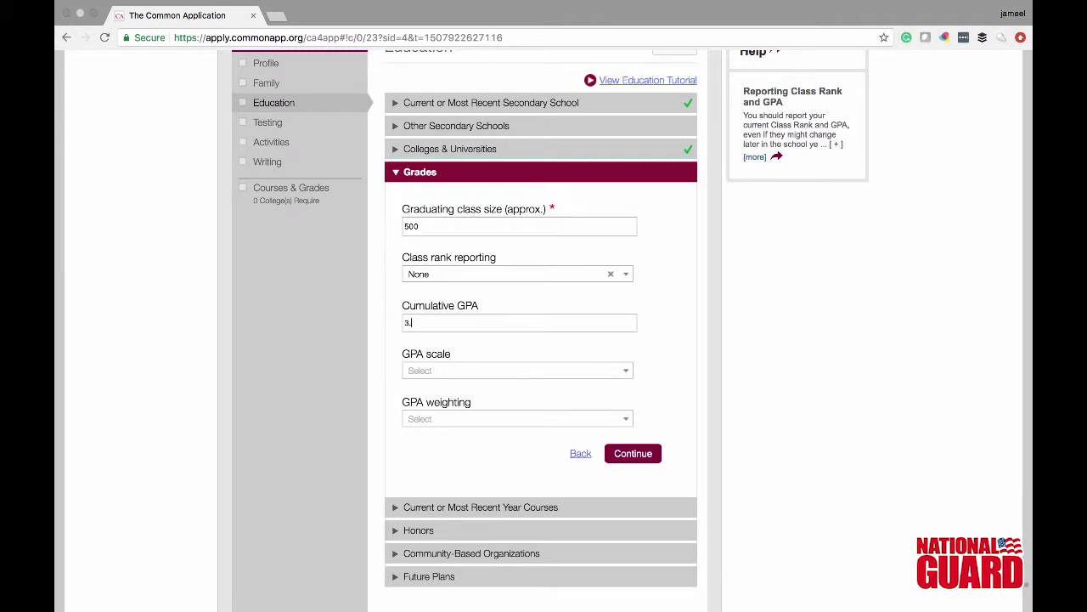
pyautogui.click(498, 374)
pyautogui.click(488, 420)
pyautogui.click(486, 424)
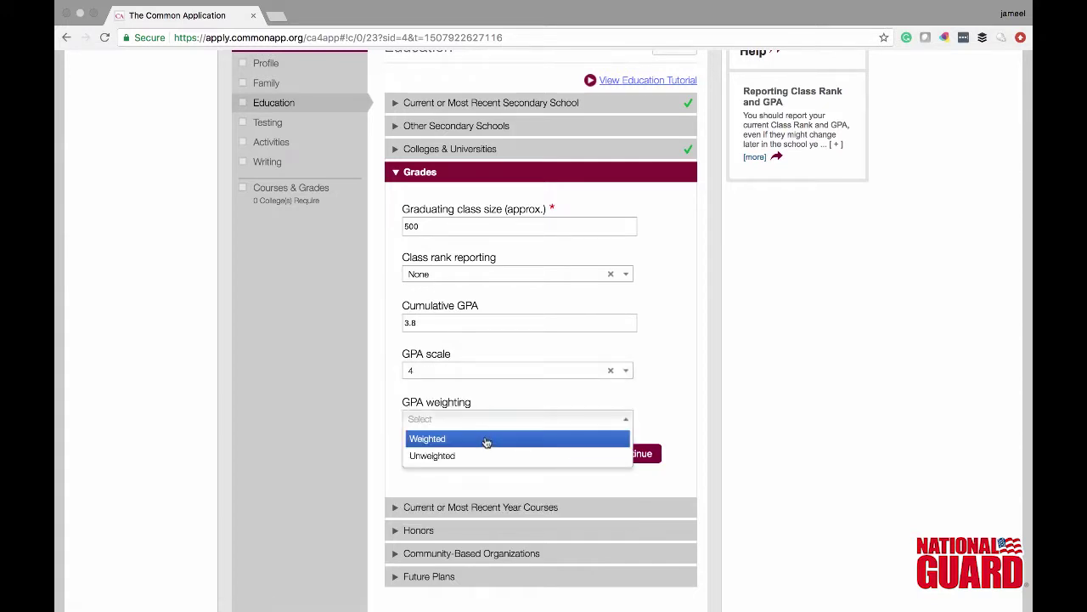
pyautogui.click(486, 440)
pyautogui.click(639, 453)
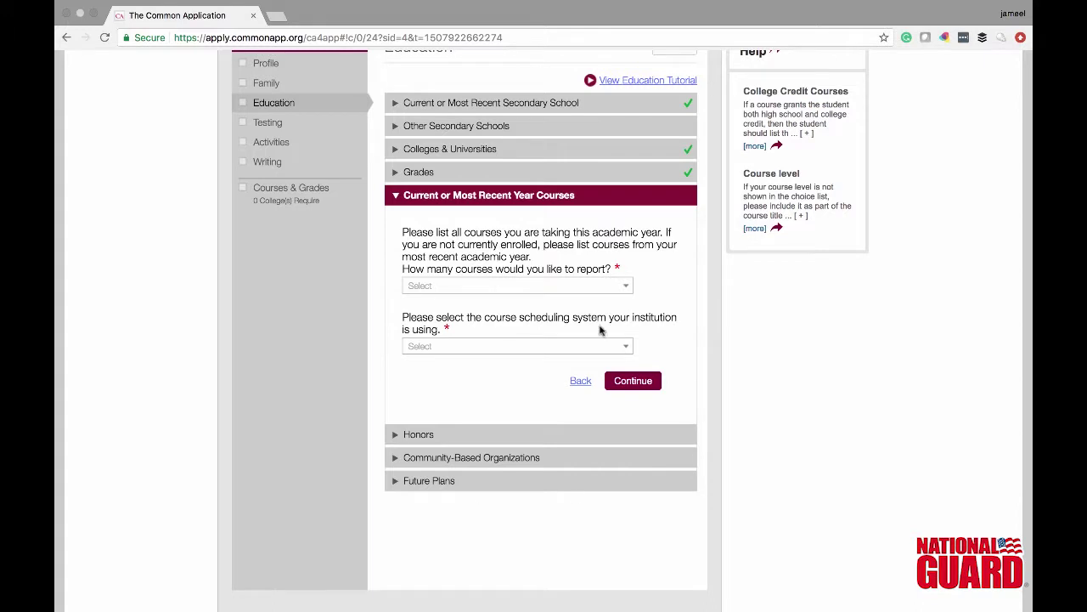
# Declare 6 courses this year on a Semester schedule, with course 1 at AP level.
pyautogui.click(627, 287)
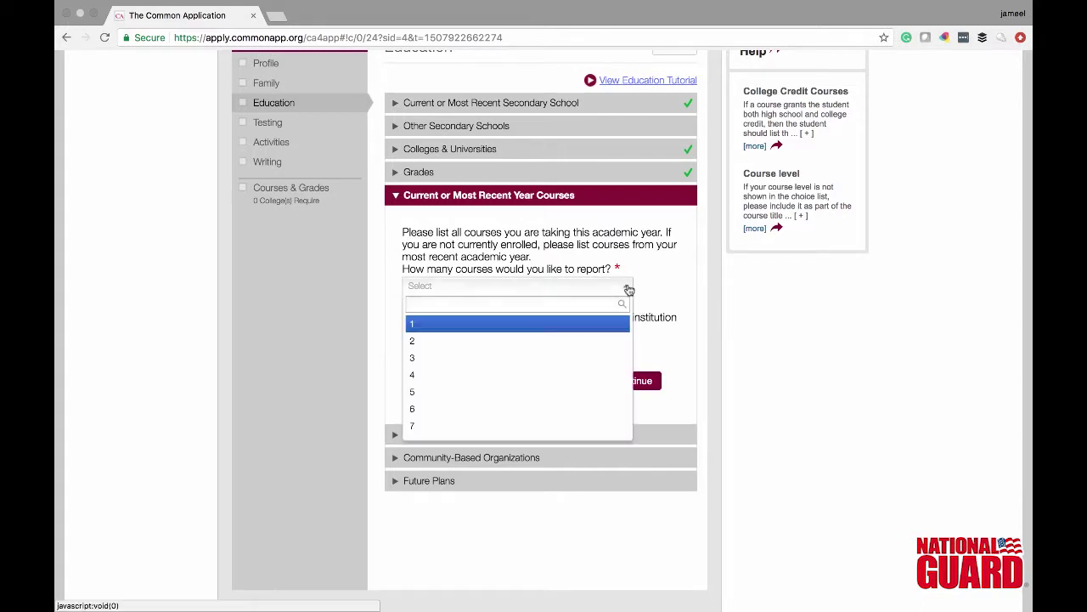
pyautogui.click(527, 411)
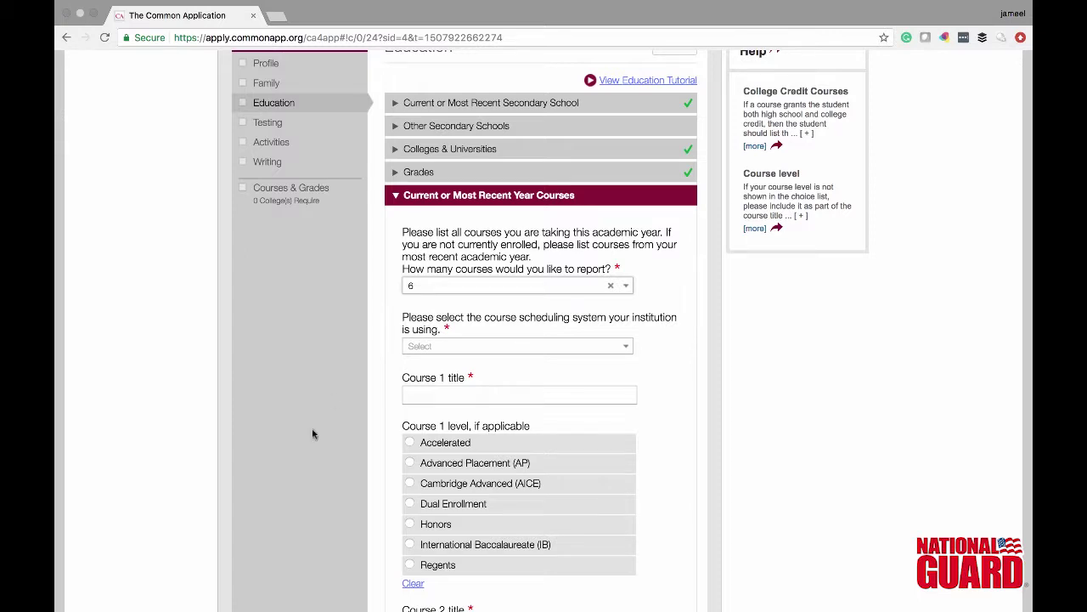
pyautogui.click(411, 550)
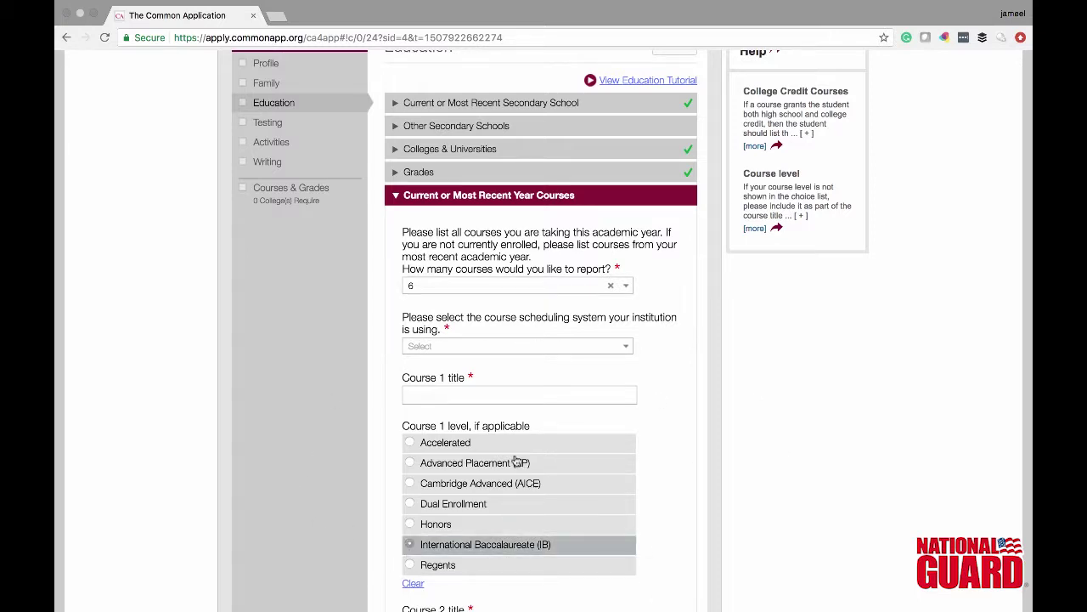
pyautogui.click(513, 465)
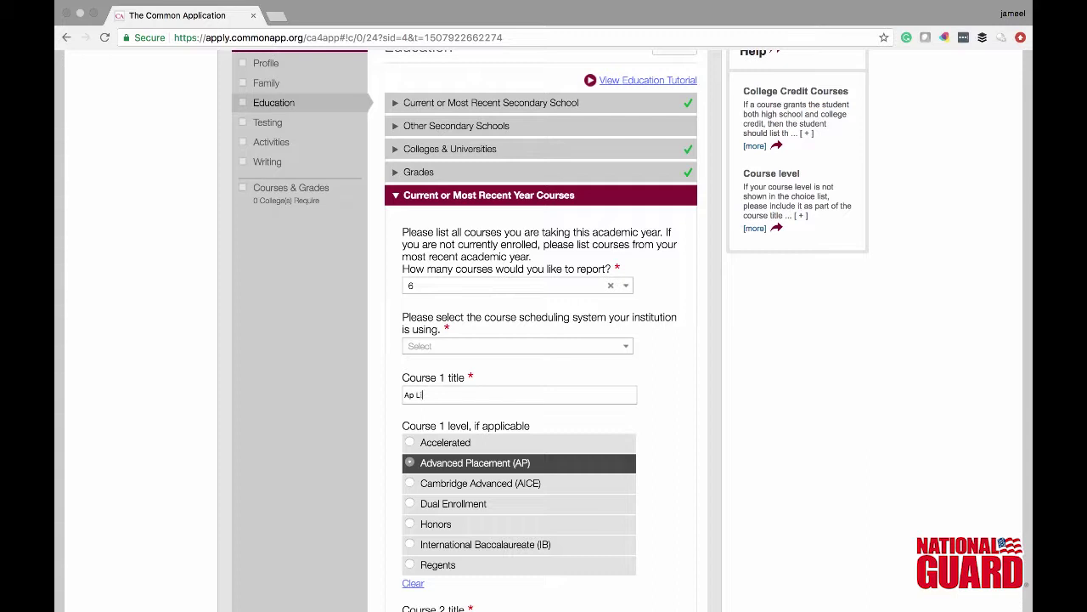
pyautogui.click(445, 346)
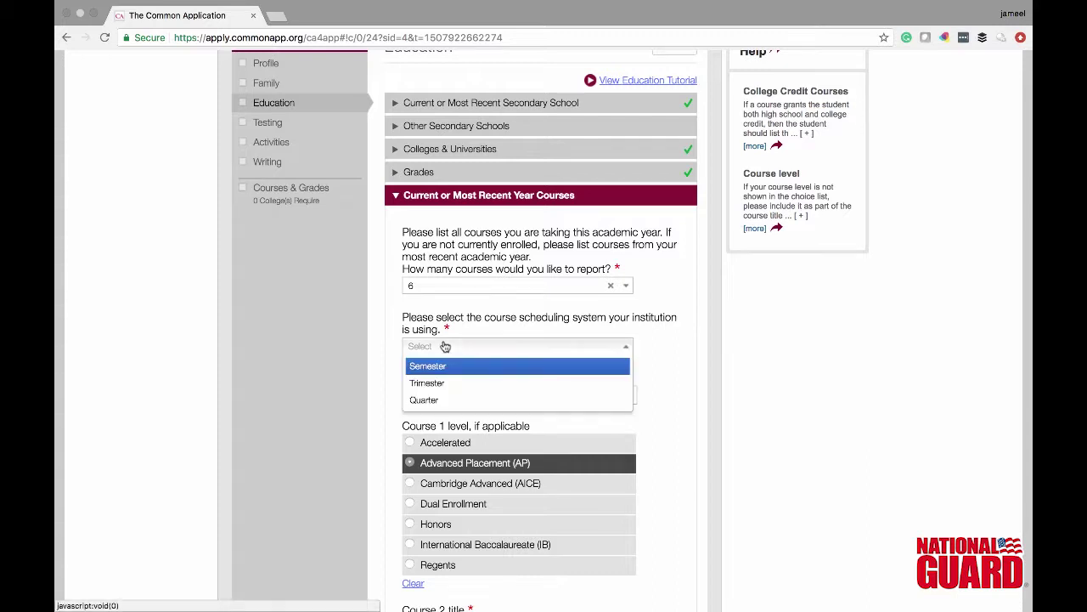
pyautogui.click(443, 366)
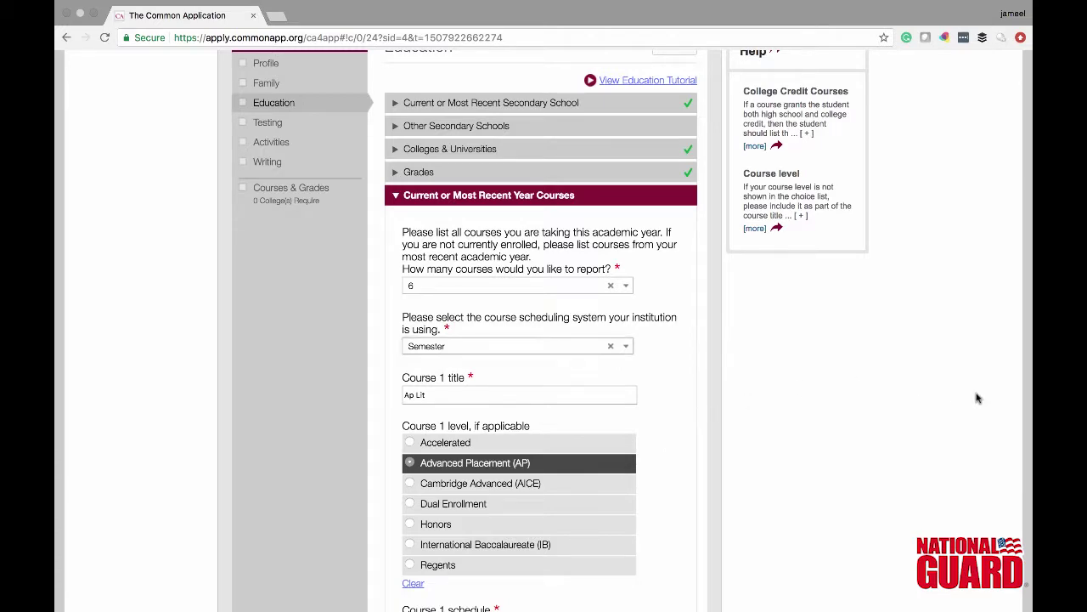
# Make Ap Lit a Full Year course and add IB History at IB level.
pyautogui.scroll(-6, 977, 398)
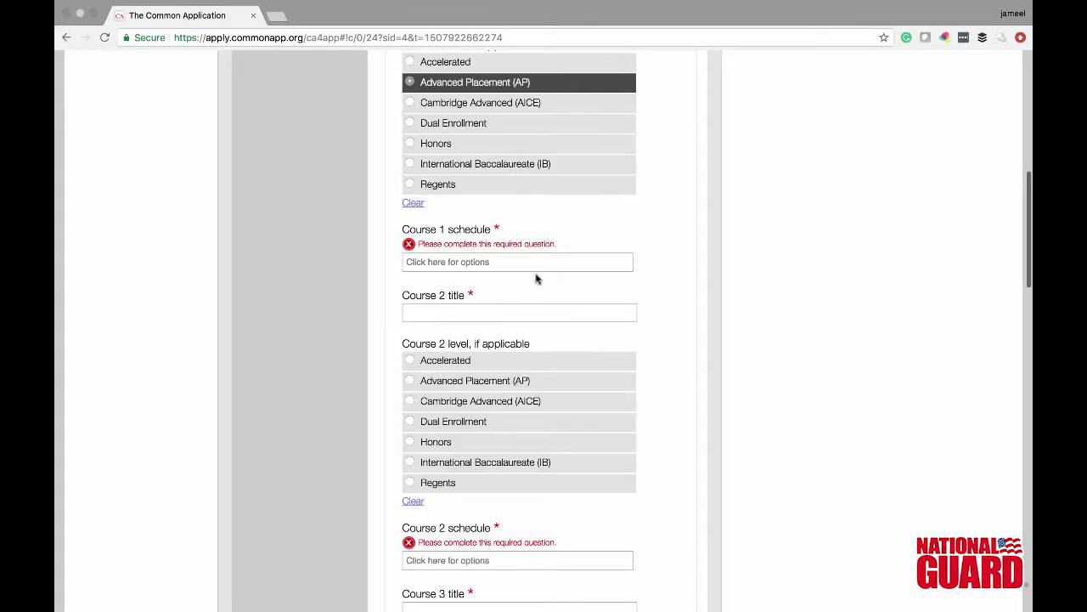
pyautogui.click(532, 261)
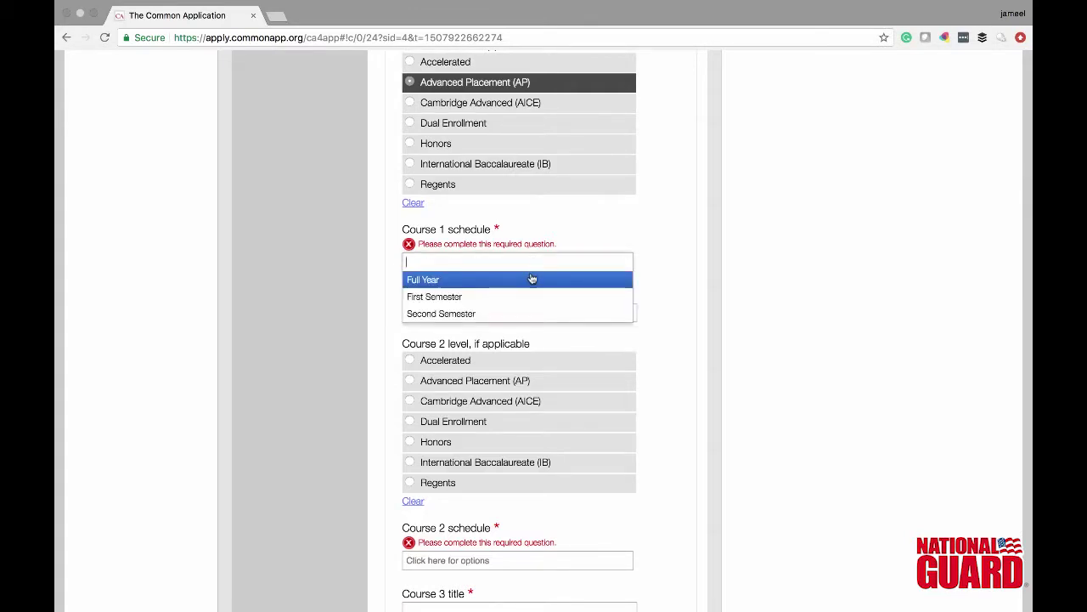
pyautogui.click(530, 279)
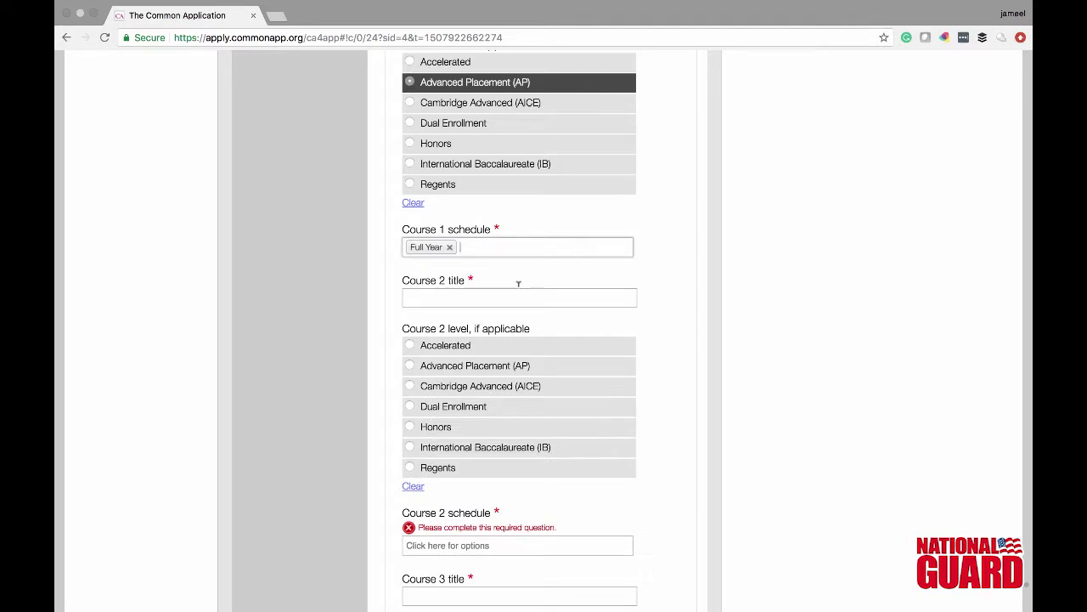
pyautogui.click(515, 291)
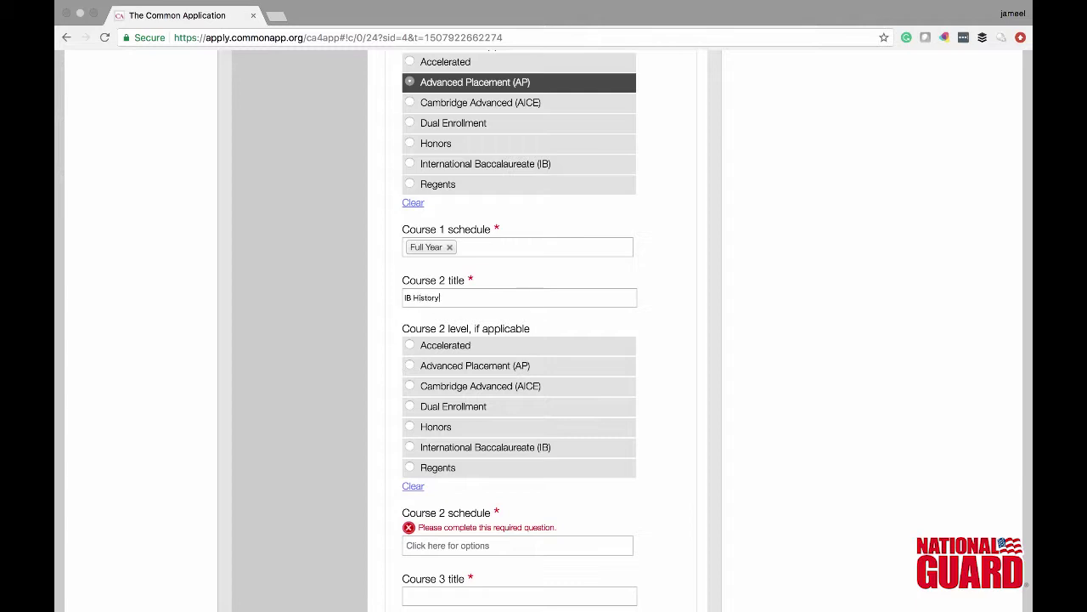
pyautogui.click(433, 450)
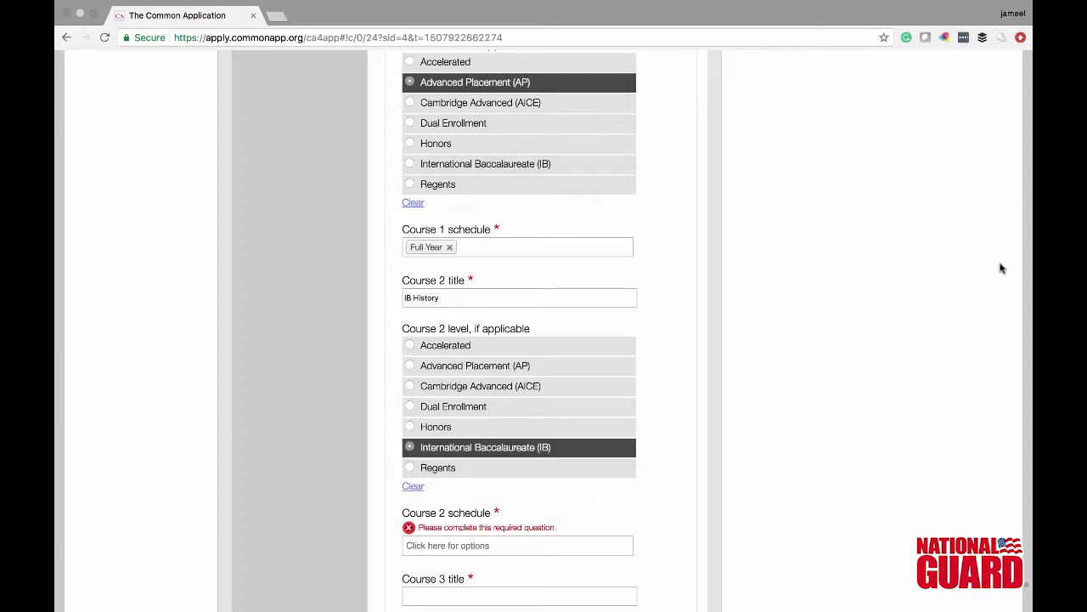
pyautogui.scroll(-5, 1000, 269)
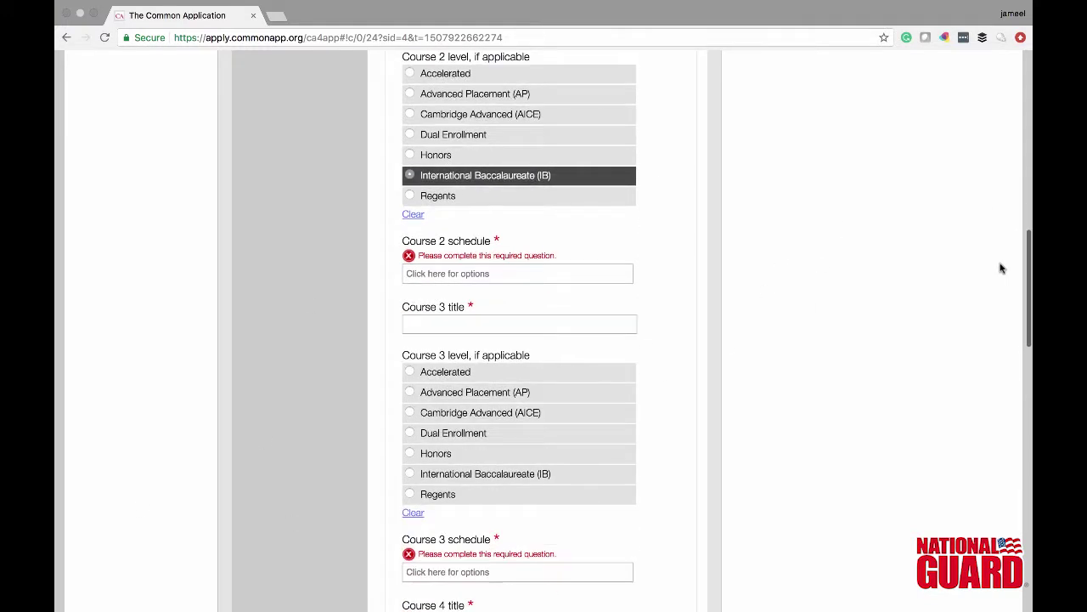
pyautogui.scroll(-3, 1001, 269)
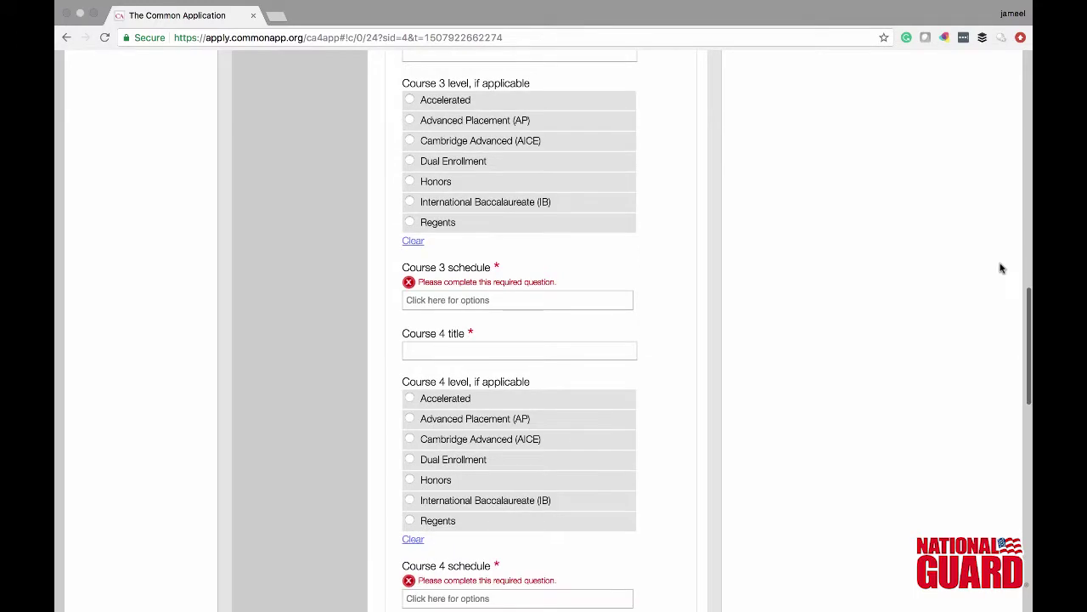
pyautogui.scroll(-1, 1001, 269)
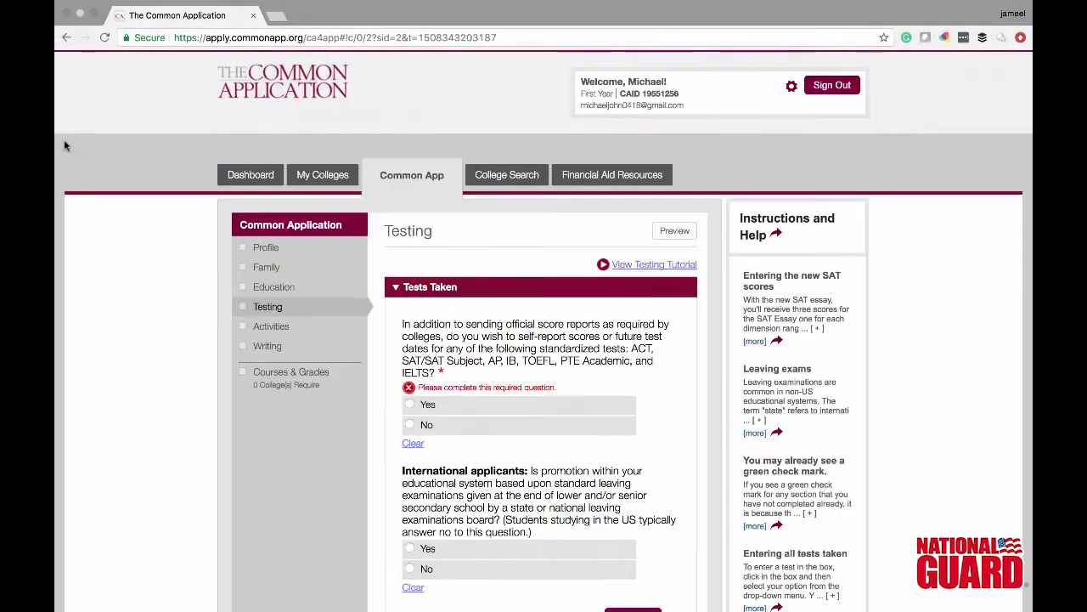
# Self-report SAT (March 2016 or after), answer No to international leaving exams, and continue.
pyautogui.click(413, 405)
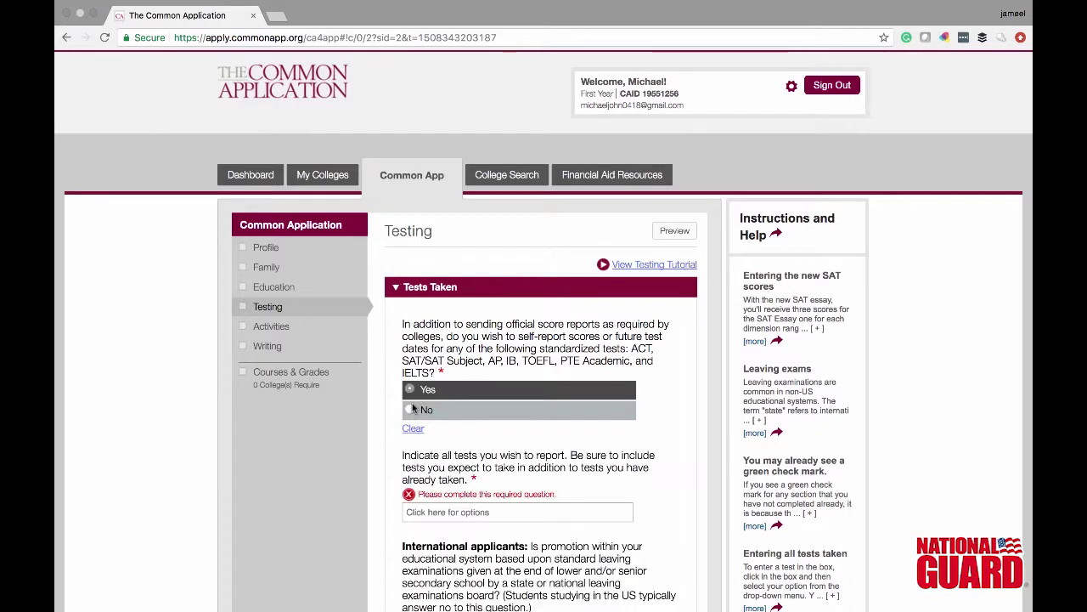
pyautogui.click(452, 512)
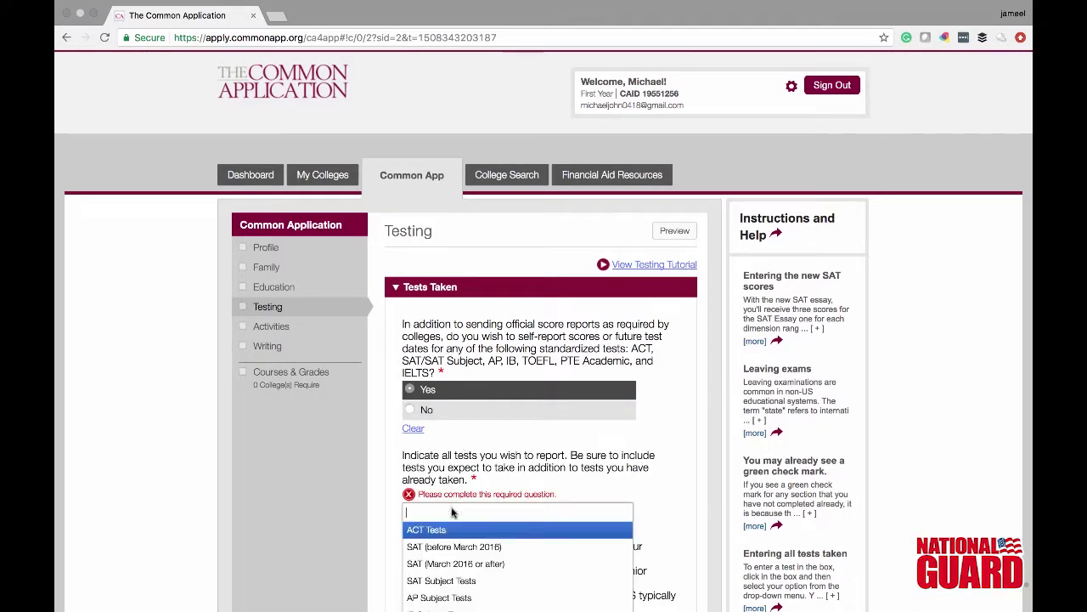
pyautogui.click(486, 563)
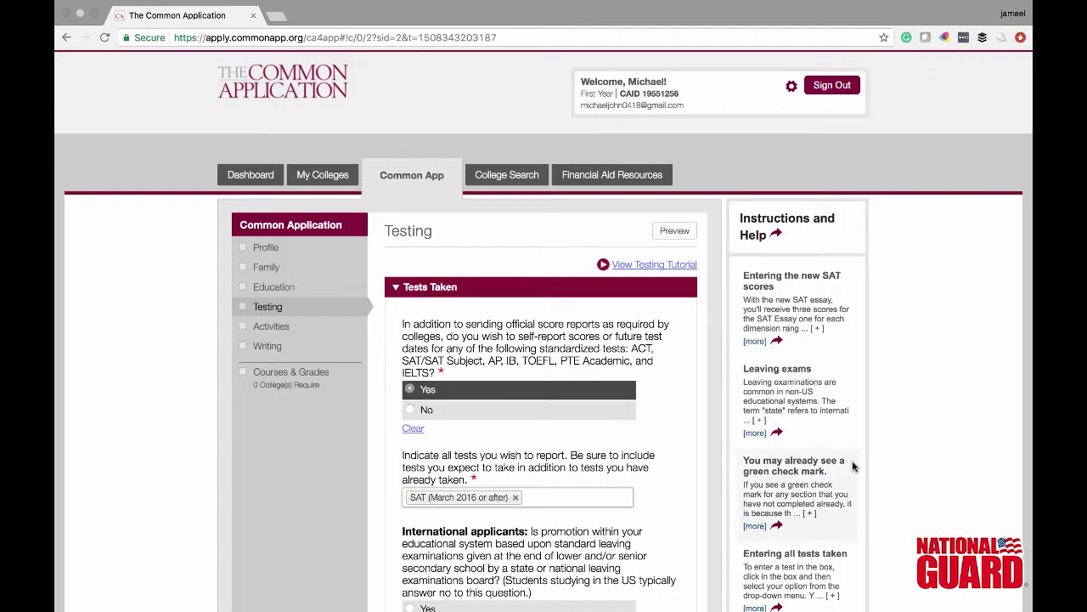
pyautogui.click(1027, 339)
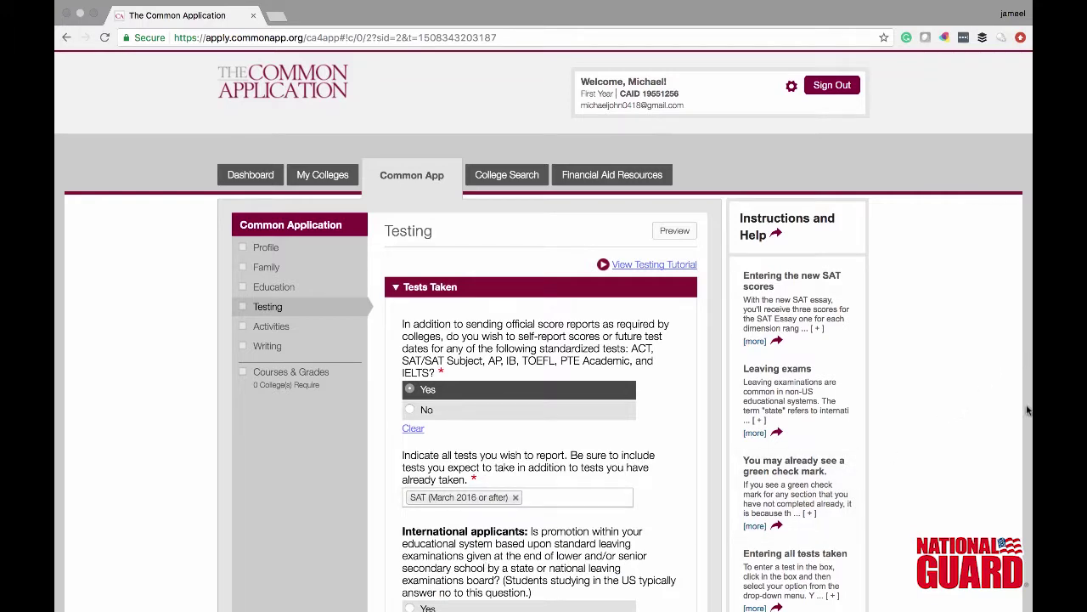
pyautogui.scroll(-3, 1026, 409)
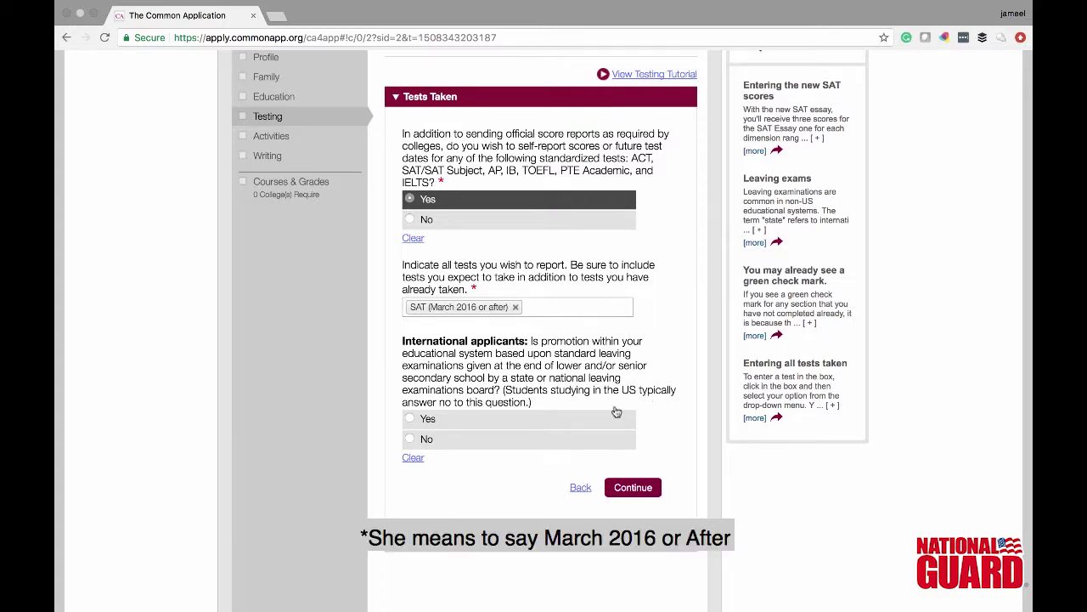
pyautogui.click(627, 441)
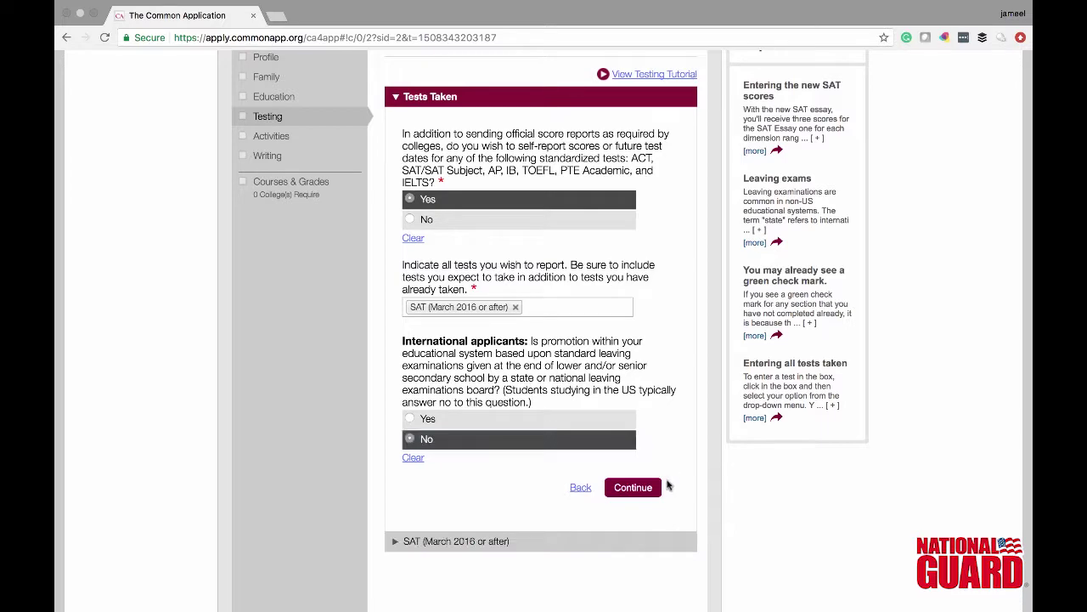
pyautogui.click(639, 496)
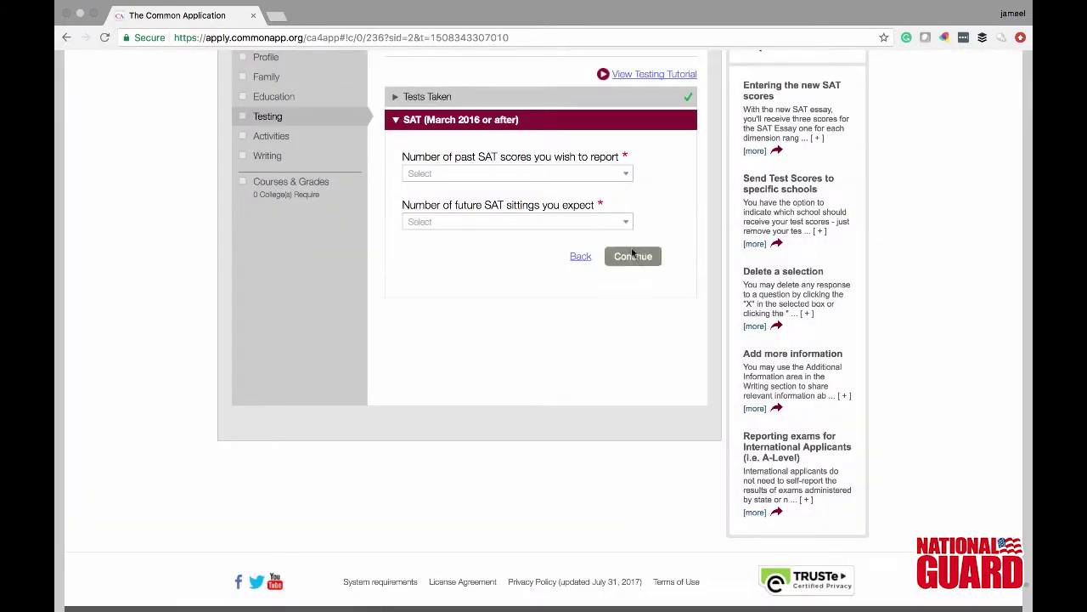
# Report 1 past SAT score and answer Yes to having taken the SAT essay.
pyautogui.click(625, 175)
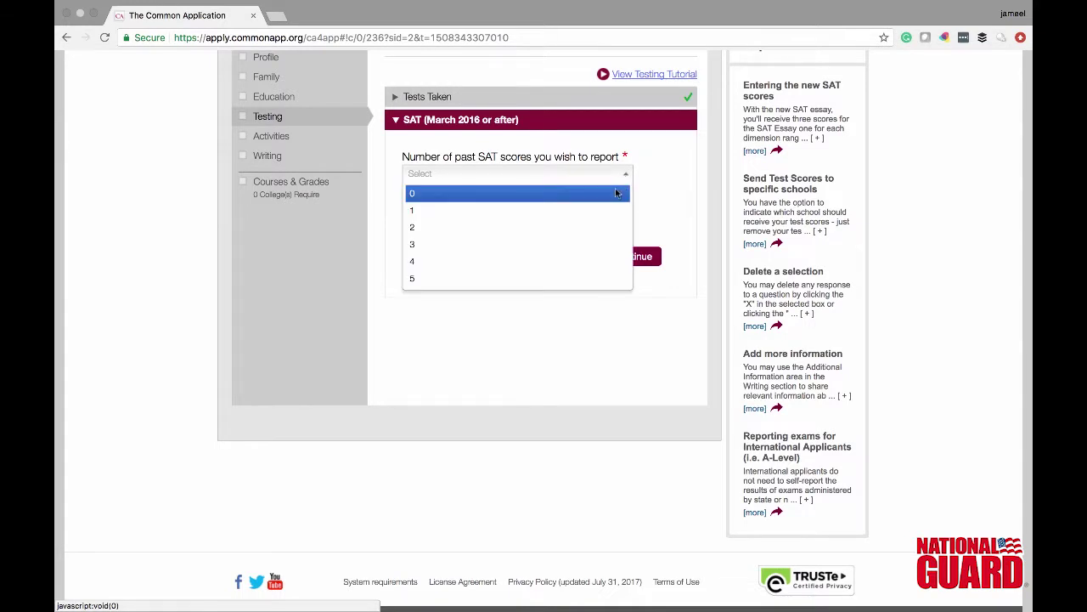
pyautogui.click(604, 211)
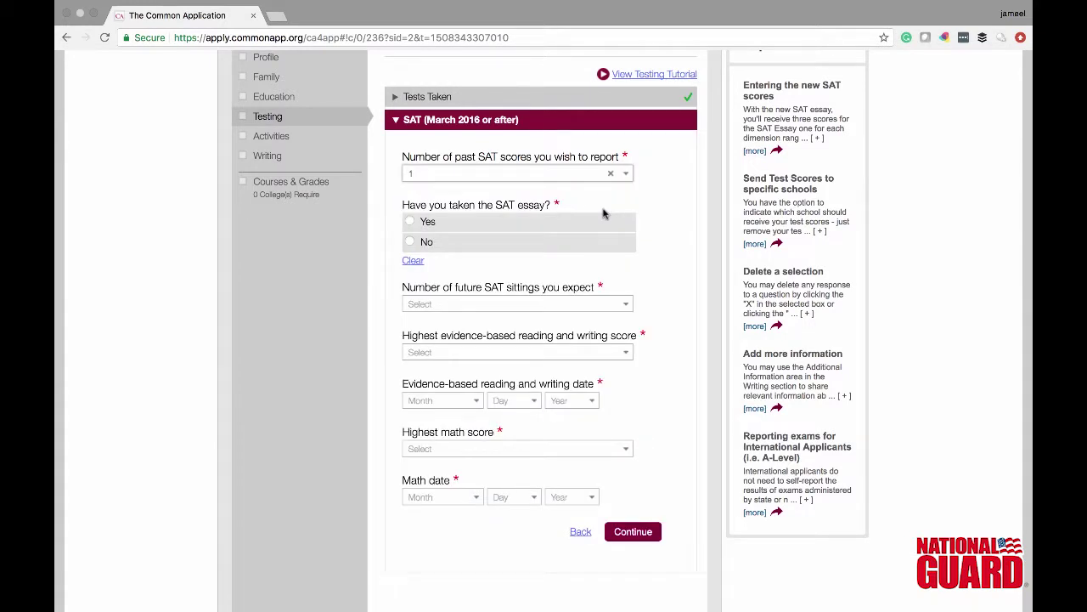
pyautogui.click(586, 222)
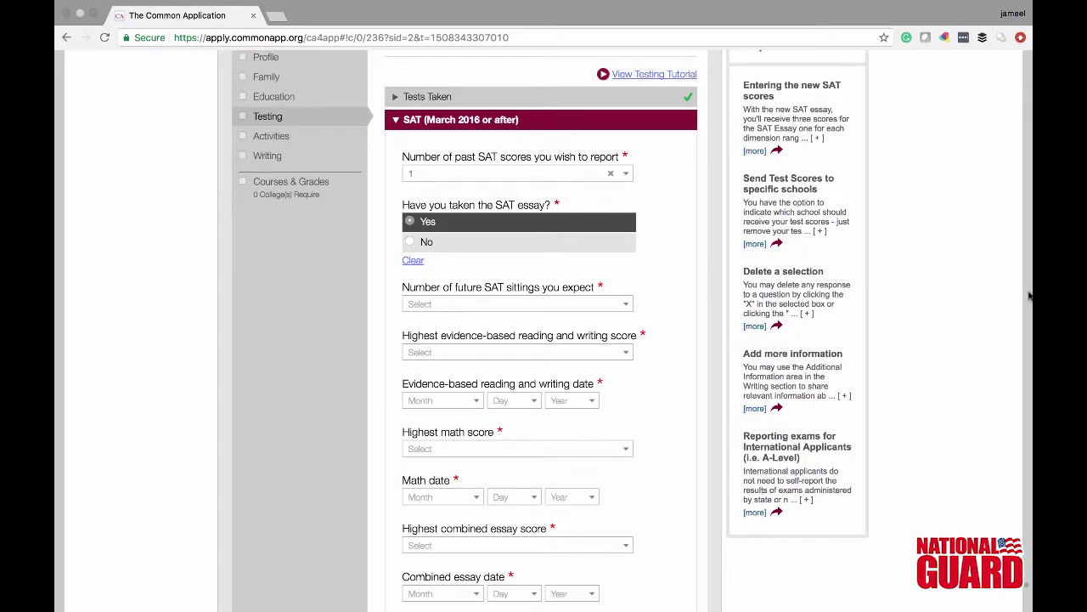
pyautogui.scroll(-2, 1029, 295)
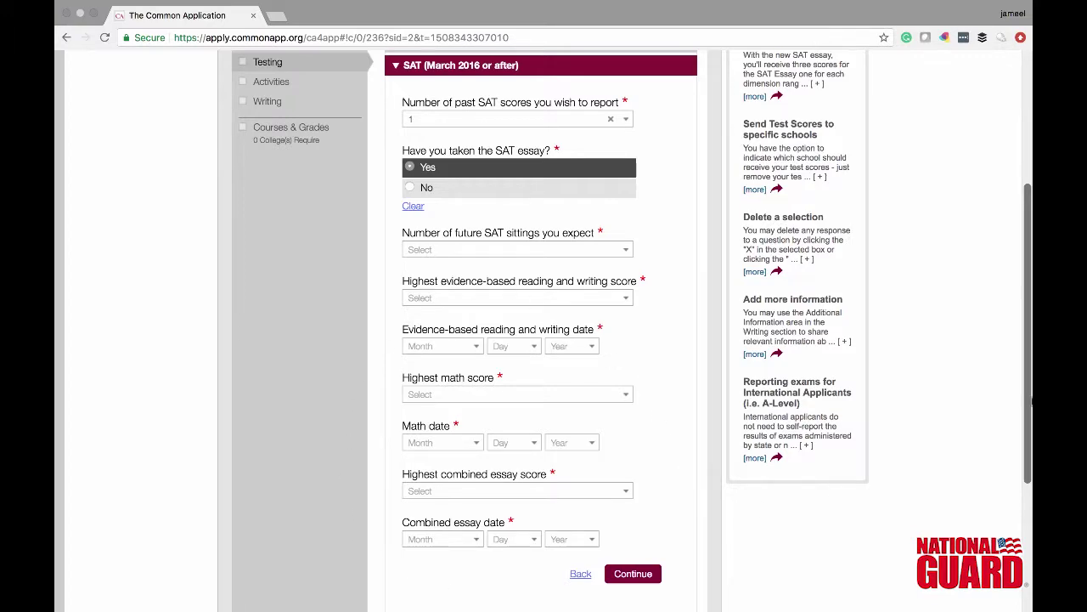
pyautogui.scroll(4, 1032, 413)
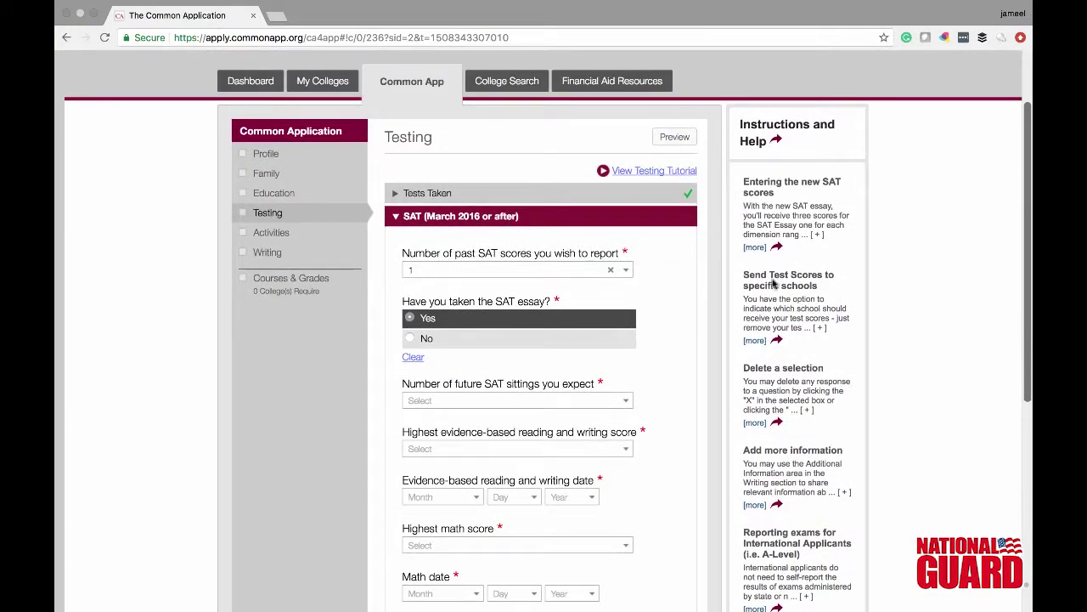
# In Activities, answer Yes to having activities to report and continue.
pyautogui.click(289, 234)
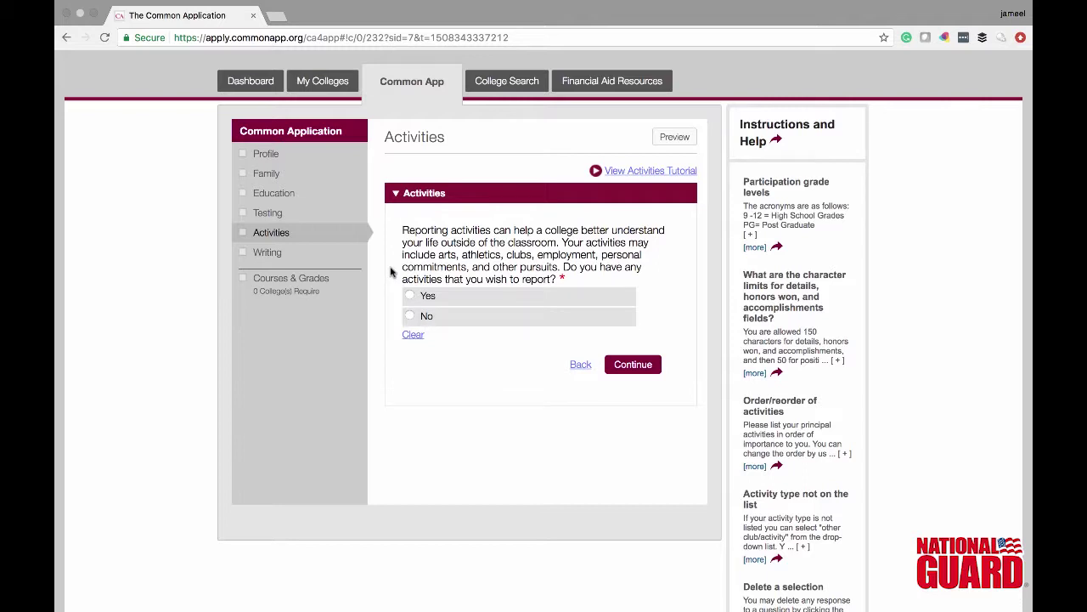
pyautogui.click(427, 297)
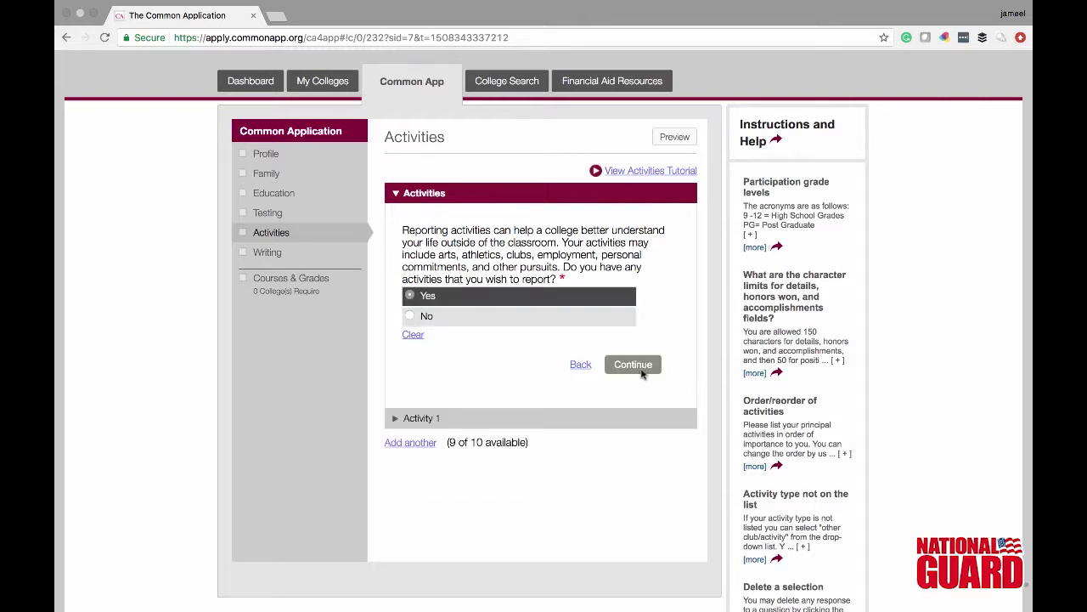
pyautogui.click(643, 374)
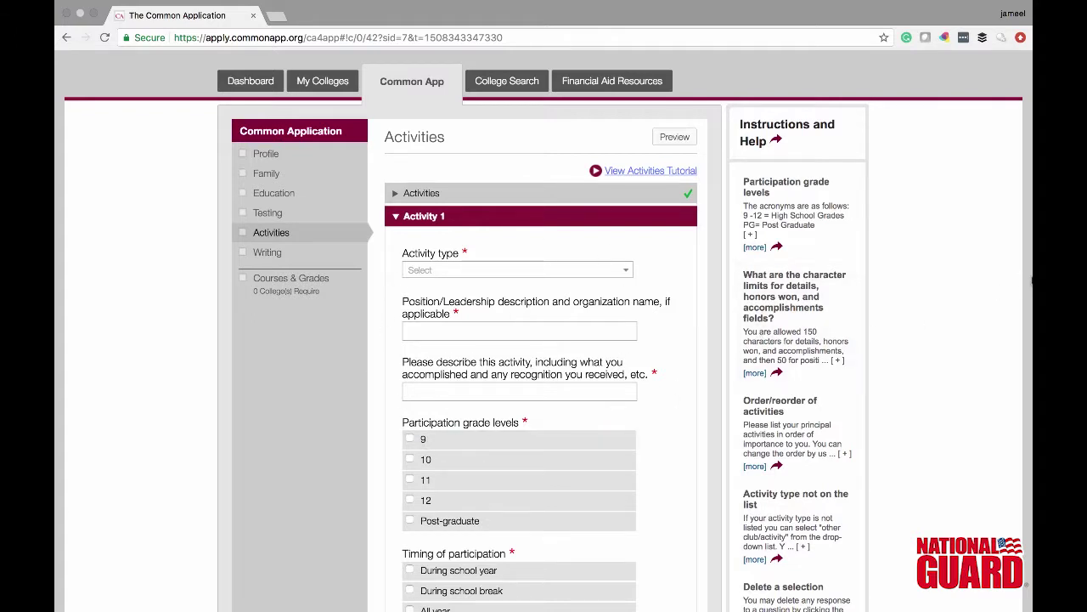
# Leave the Activity 1 type unchosen and move to the Writing section.
pyautogui.scroll(-5, 544, 332)
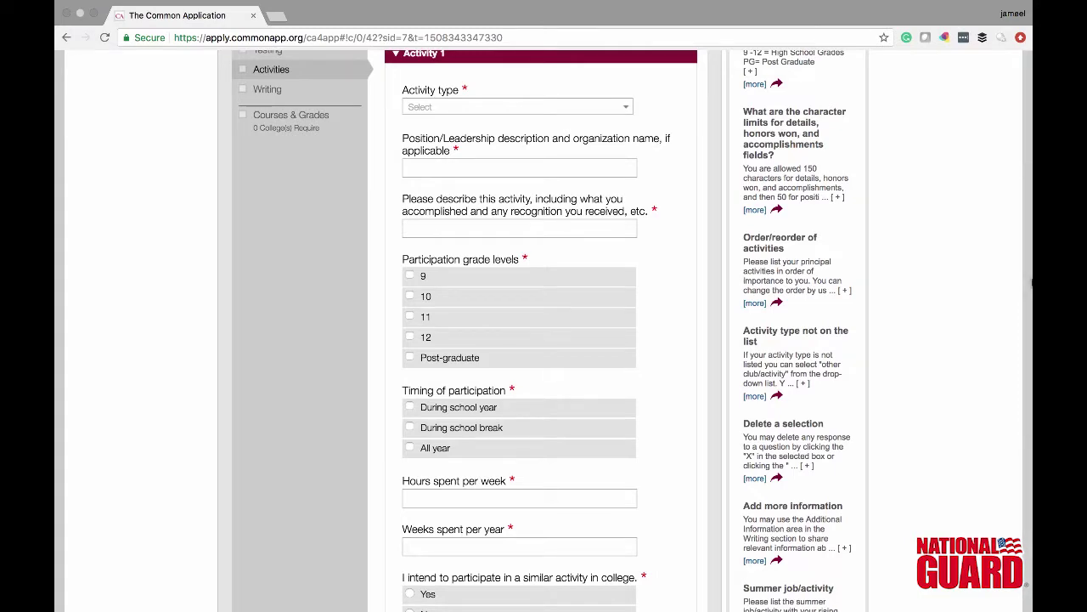
pyautogui.scroll(-2, 1032, 283)
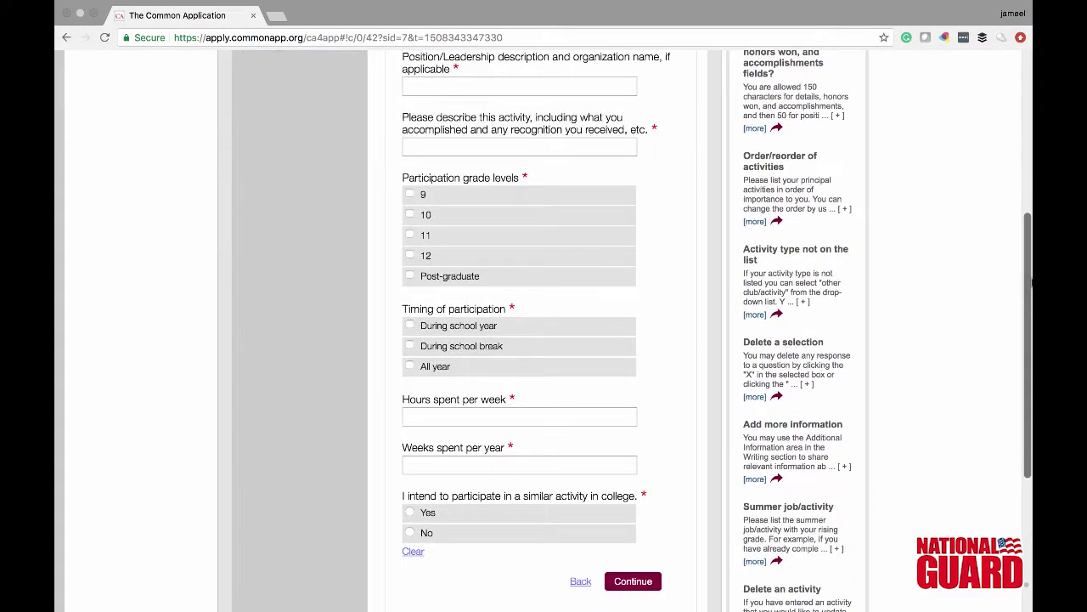
pyautogui.scroll(1, 1032, 283)
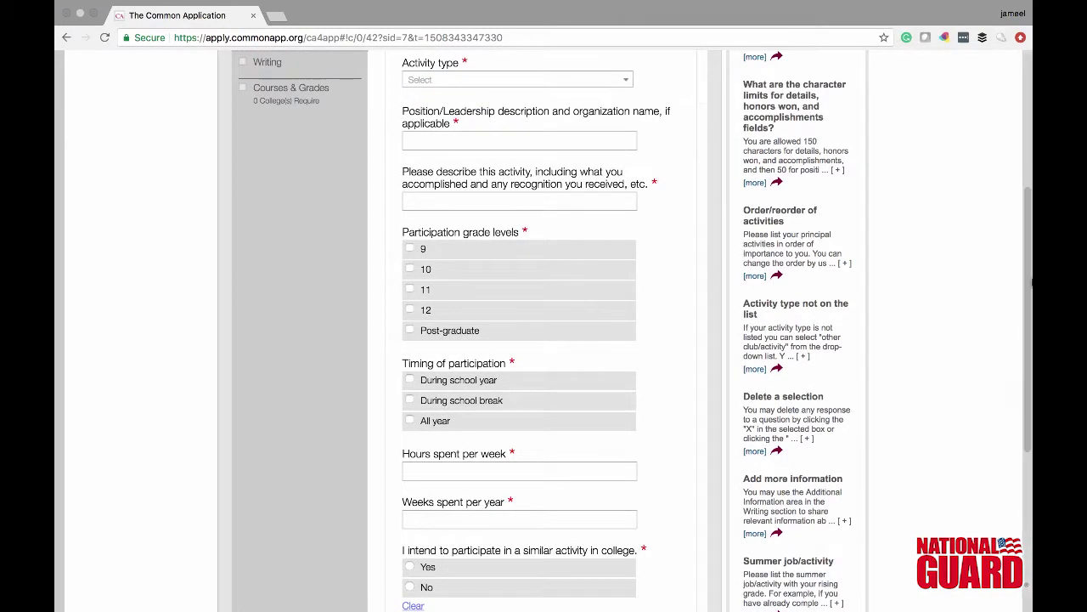
pyautogui.click(624, 80)
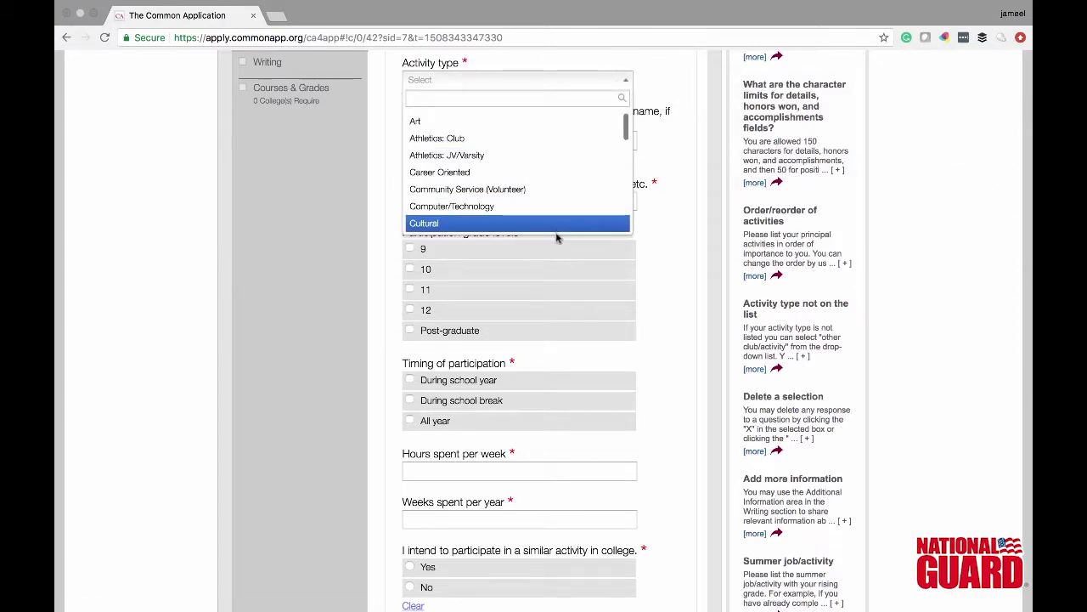
pyautogui.moveTo(625, 125); pyautogui.dragTo(621, 119)
pyautogui.click(689, 219)
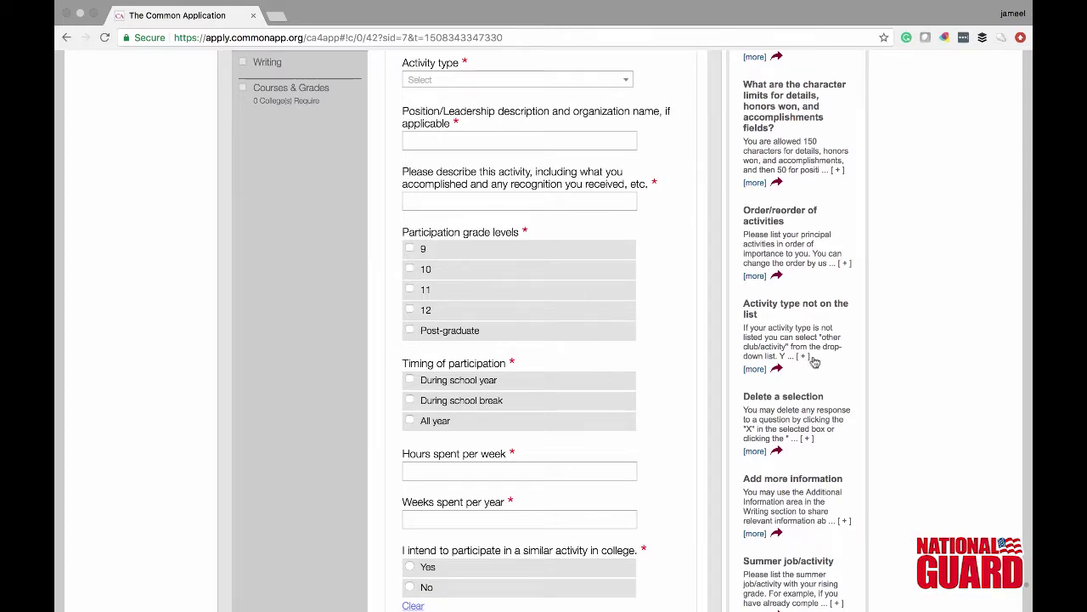
pyautogui.click(340, 63)
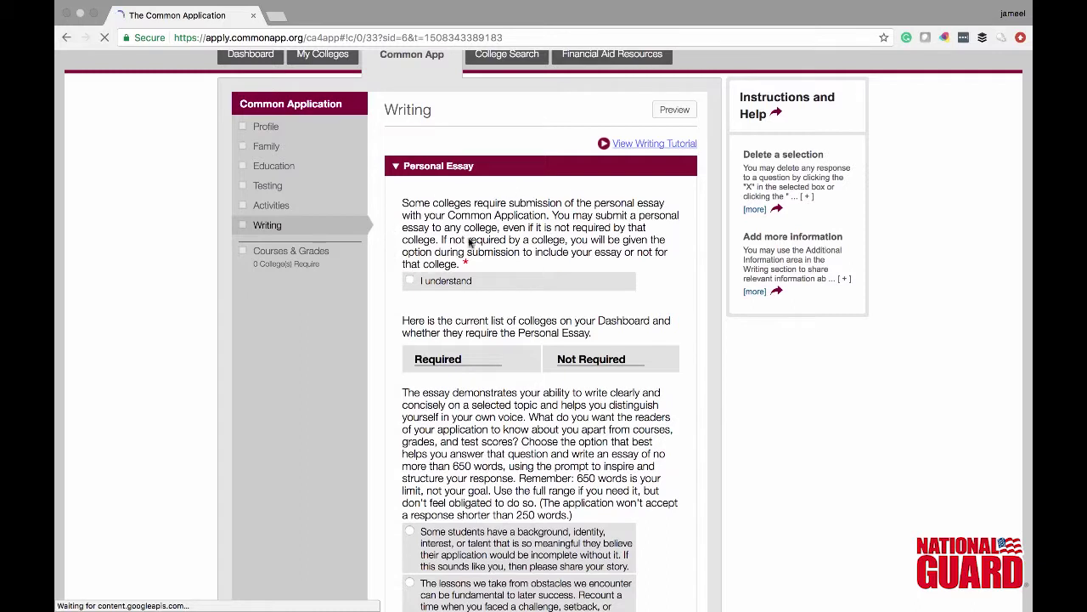
# Check the Personal Essay 'I understand' box and scroll past the seven prompts to the essay box.
pyautogui.click(409, 284)
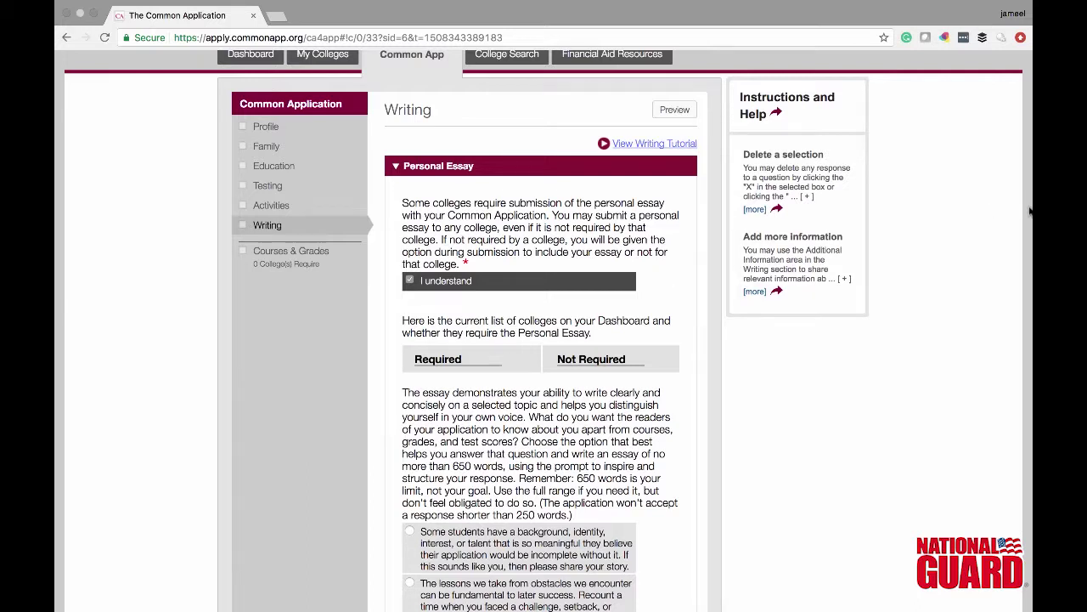
pyautogui.scroll(-5, 1030, 211)
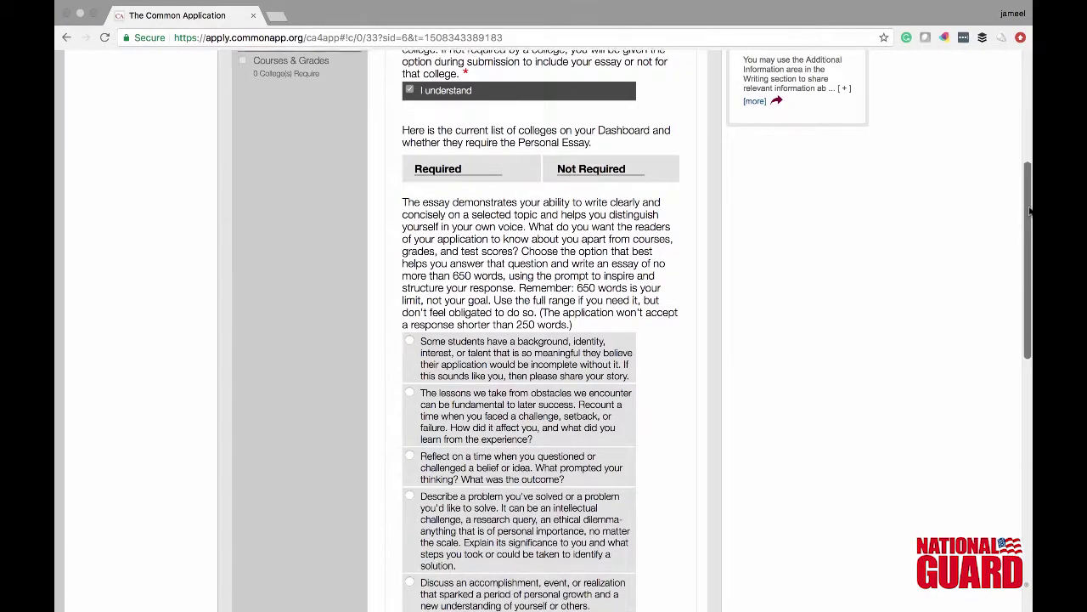
pyautogui.scroll(-2, 1030, 210)
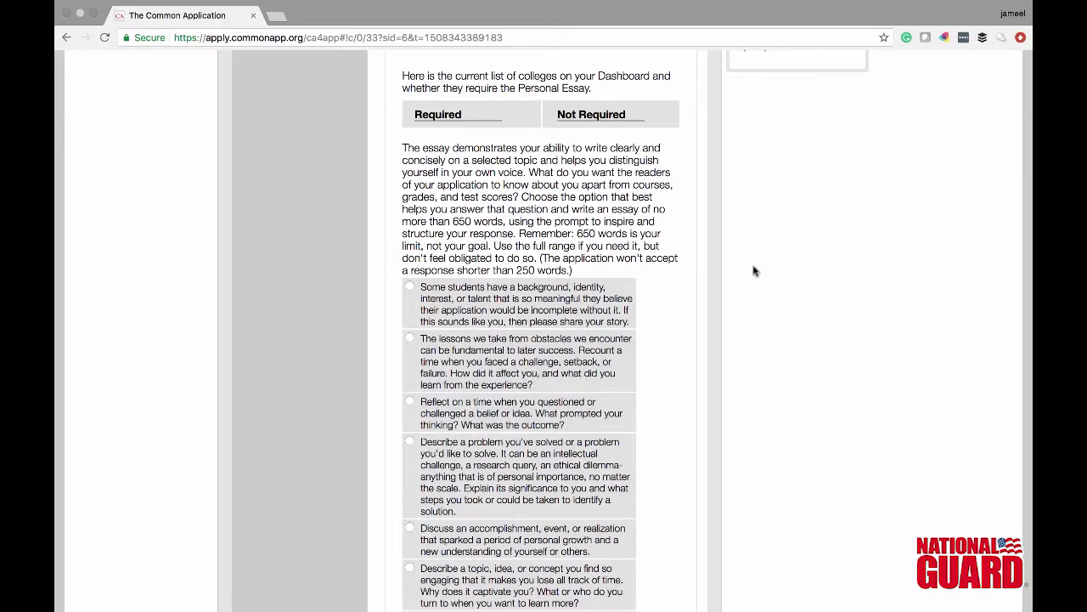
pyautogui.scroll(-4, 836, 297)
pyautogui.scroll(-1, 836, 297)
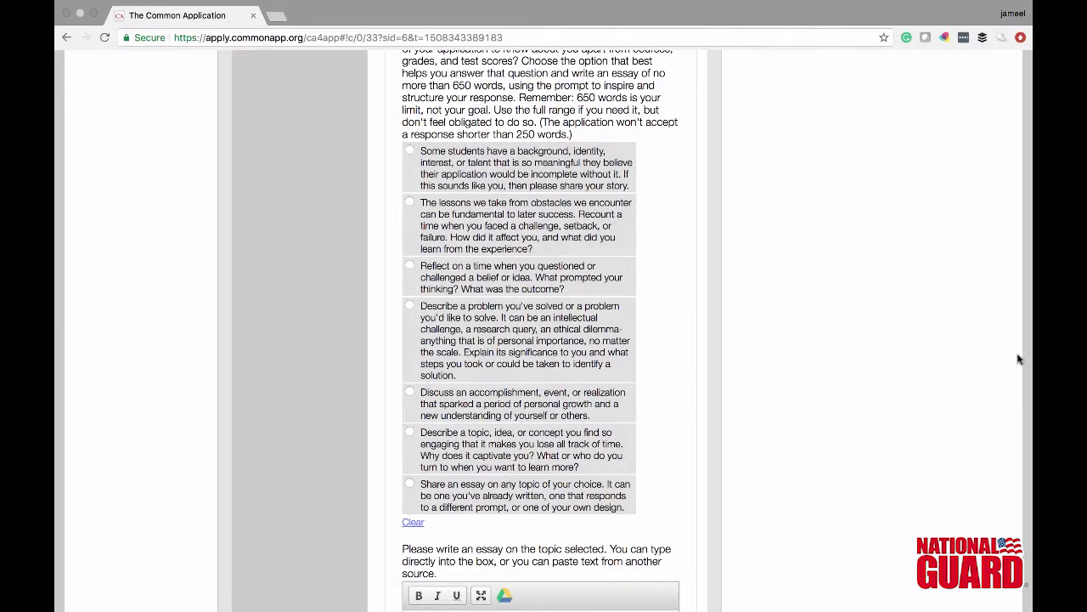
pyautogui.scroll(-5, 1020, 360)
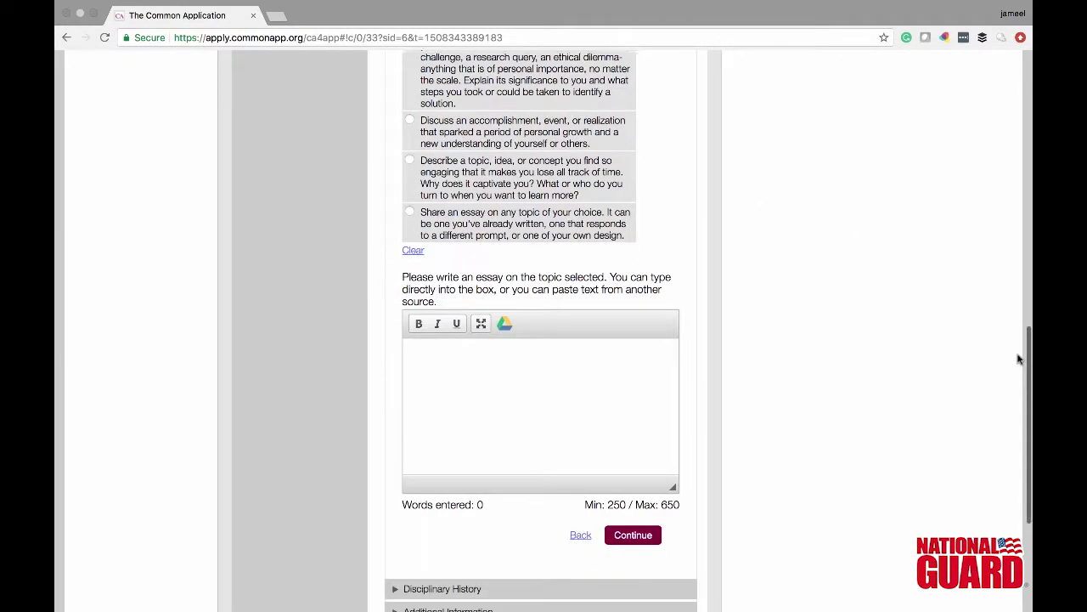
pyautogui.scroll(-1, 1019, 359)
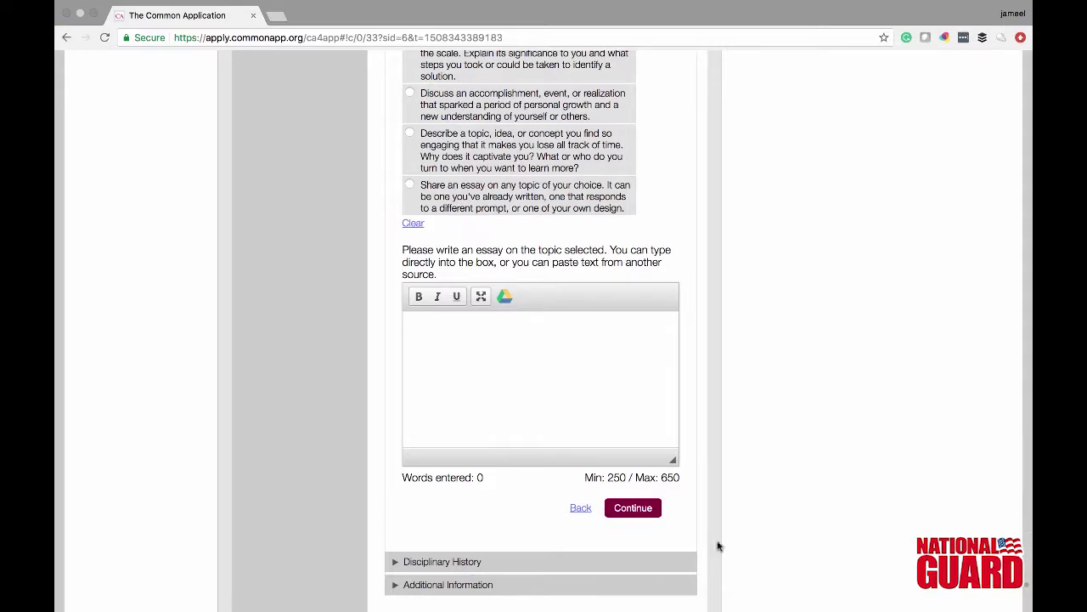
# Answer No to the school disciplinary violation and criminal conviction questions, then open Additional Information.
pyautogui.click(472, 565)
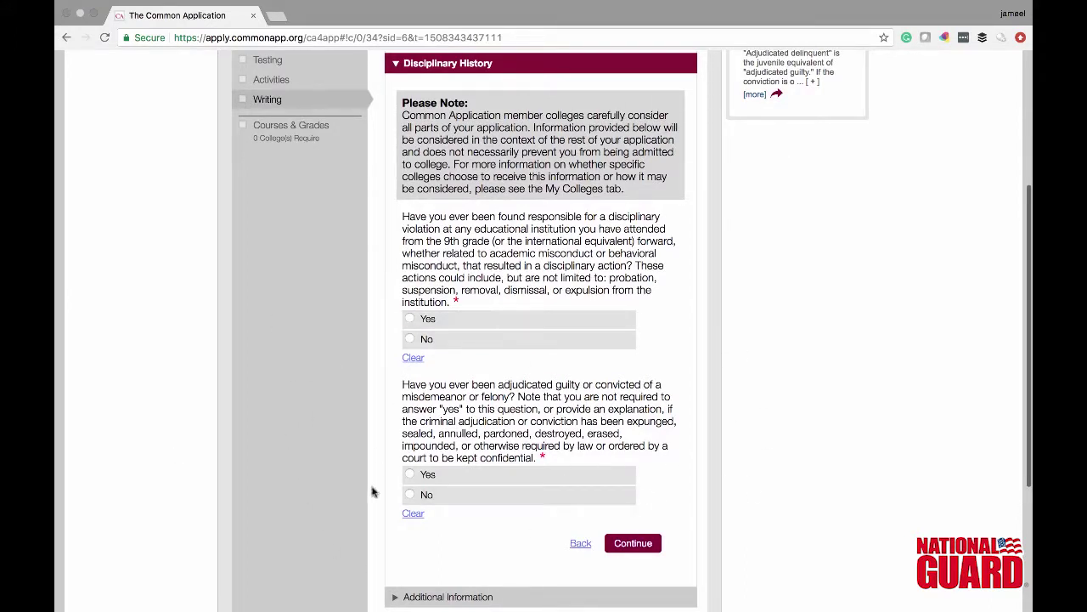
pyautogui.click(411, 339)
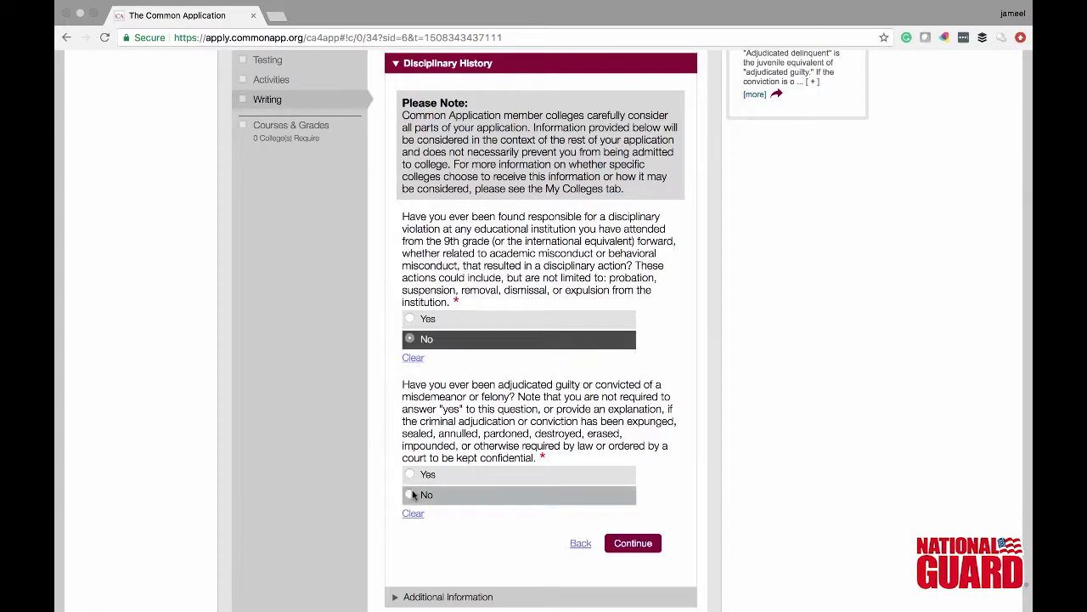
pyautogui.click(459, 493)
pyautogui.scroll(-2, 633, 491)
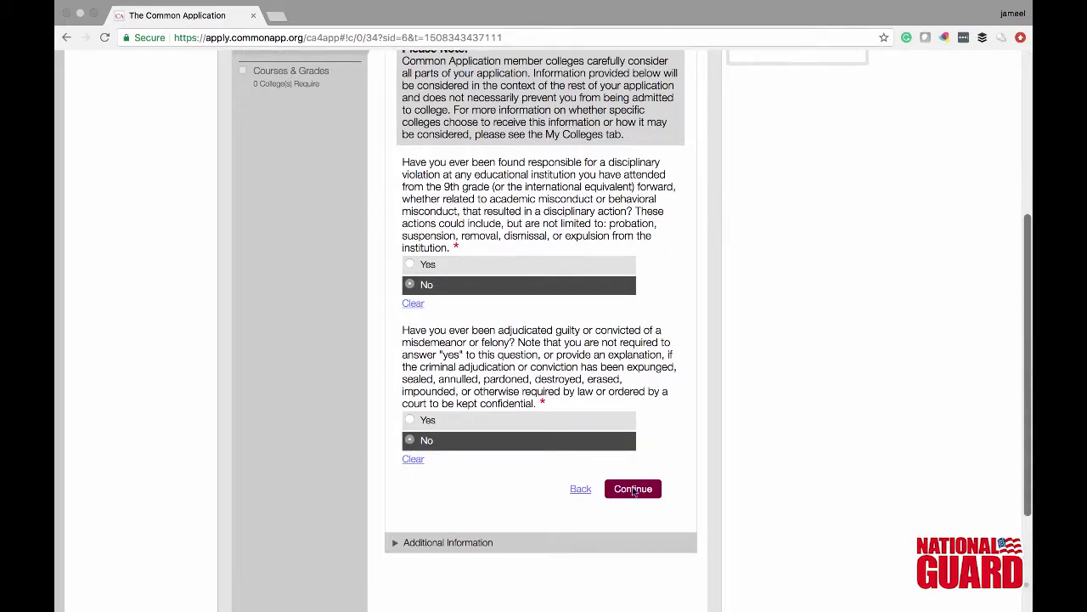
pyautogui.click(433, 547)
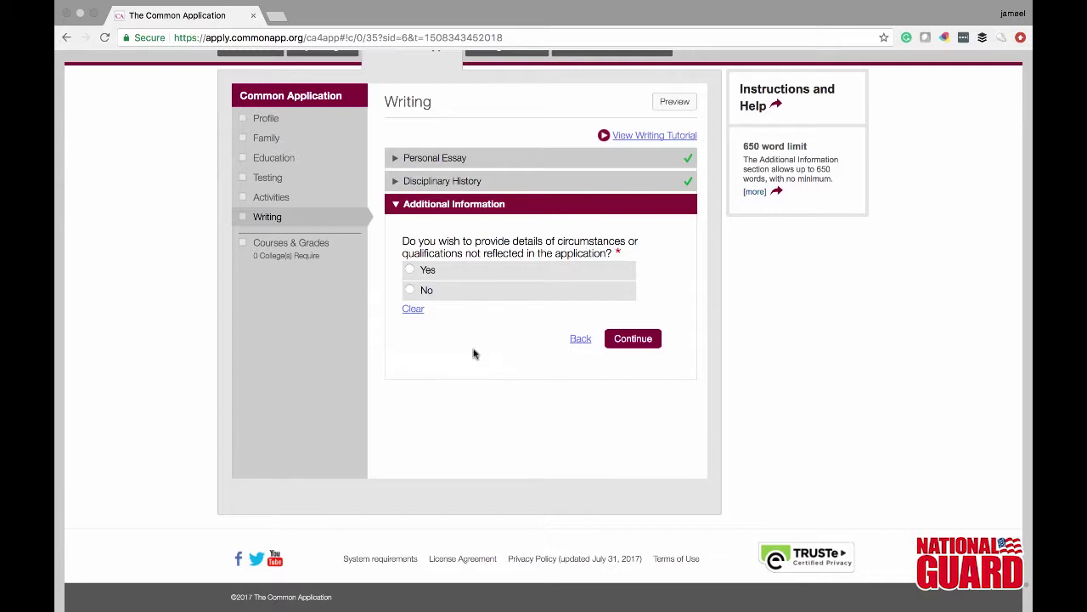
# Answer Yes to providing additional information and go to Courses & Grades.
pyautogui.click(410, 271)
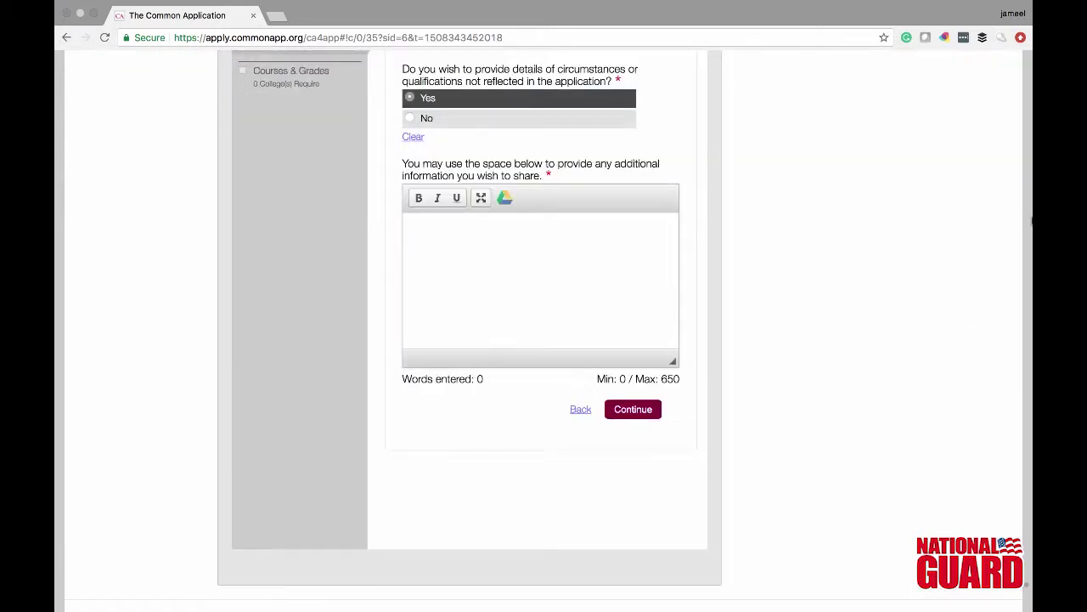
pyautogui.scroll(3, 308, 185)
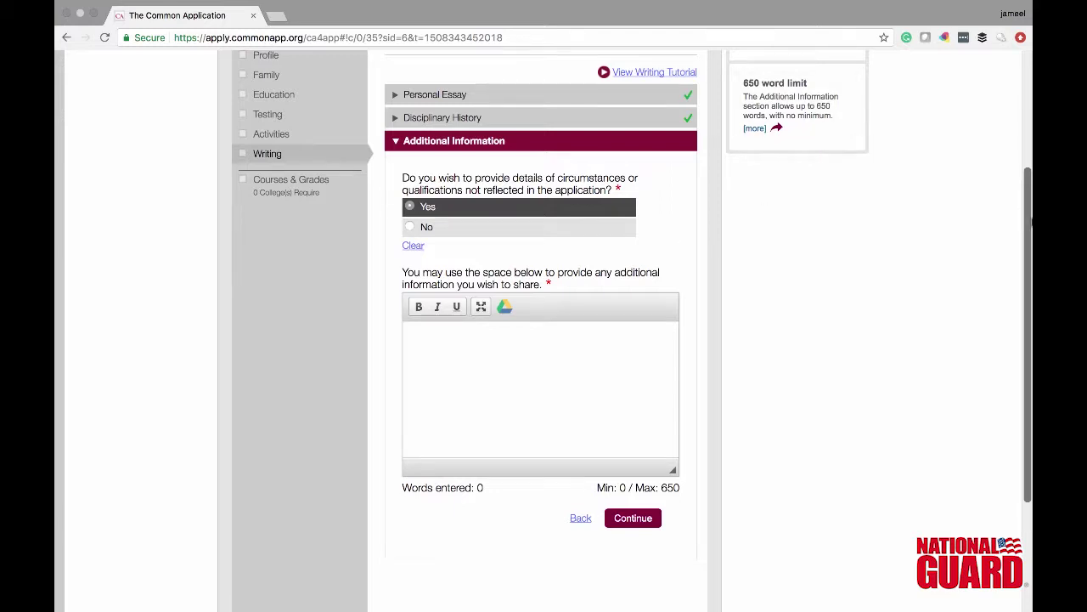
pyautogui.scroll(-1, 1033, 223)
pyautogui.click(308, 187)
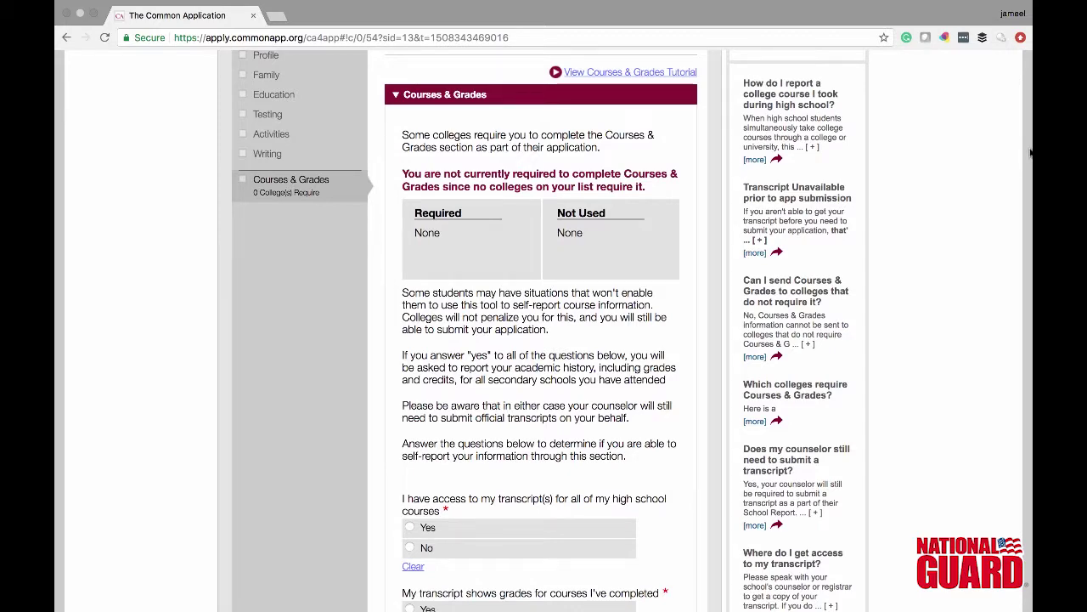
# Answer Yes to the transcript access, completed grades, scheduling and diploma questions, then save.
pyautogui.scroll(-5, 1030, 152)
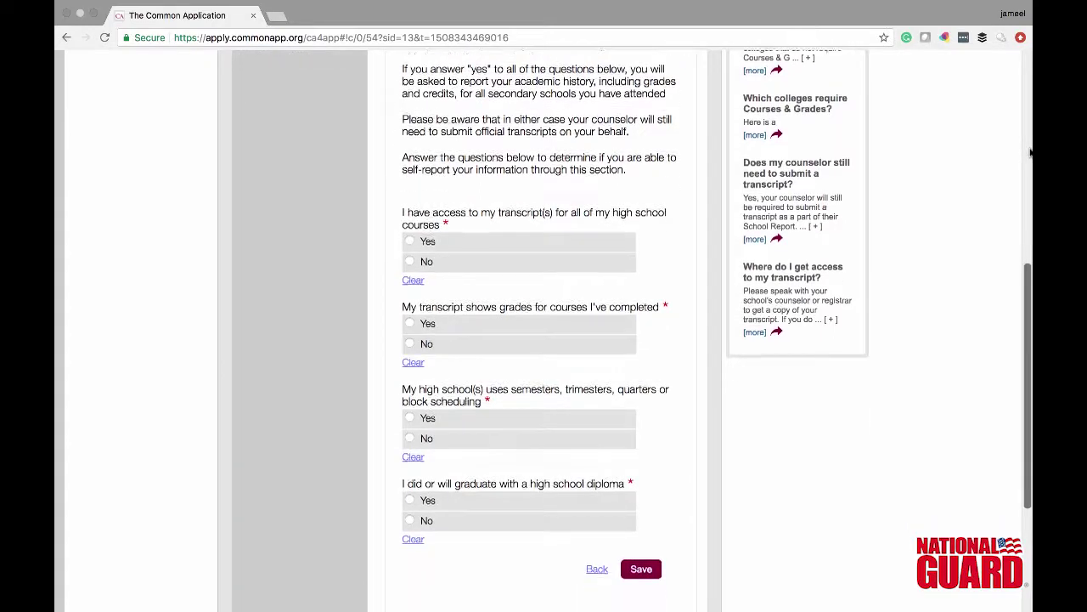
pyautogui.click(410, 230)
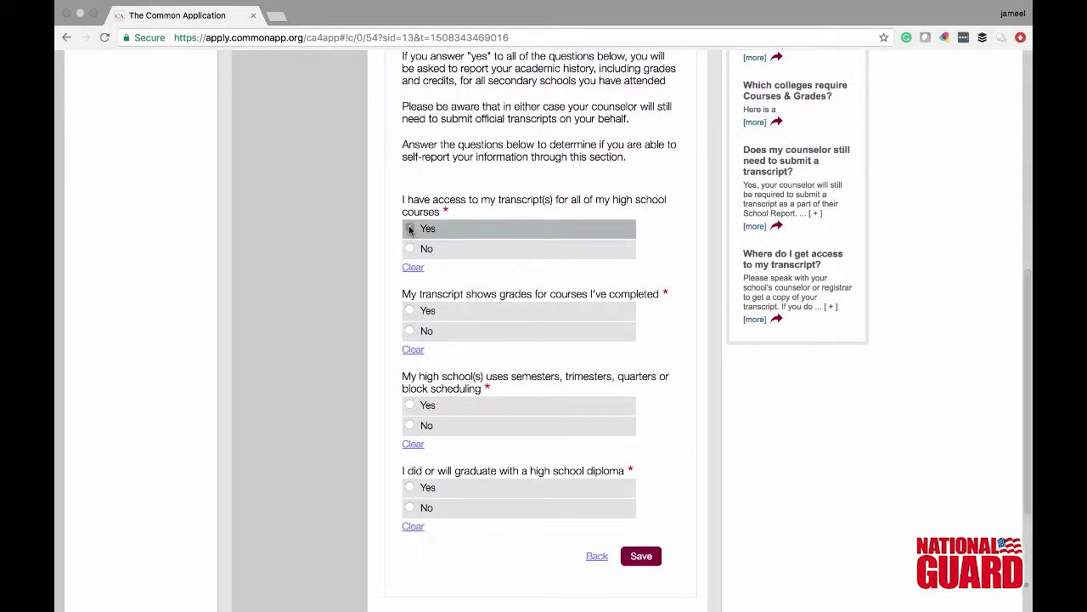
pyautogui.click(410, 313)
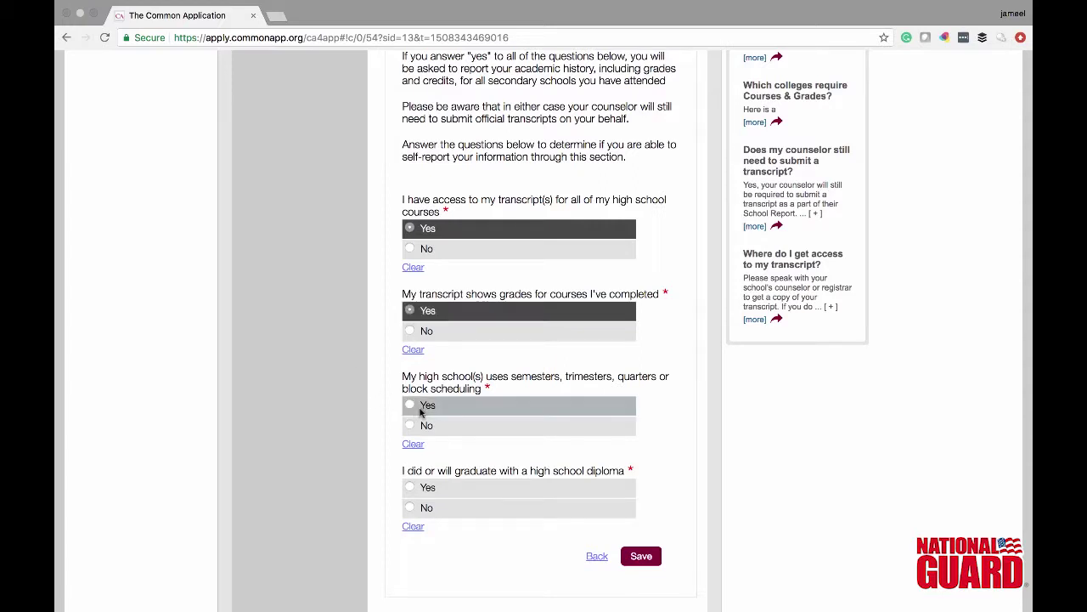
pyautogui.click(417, 409)
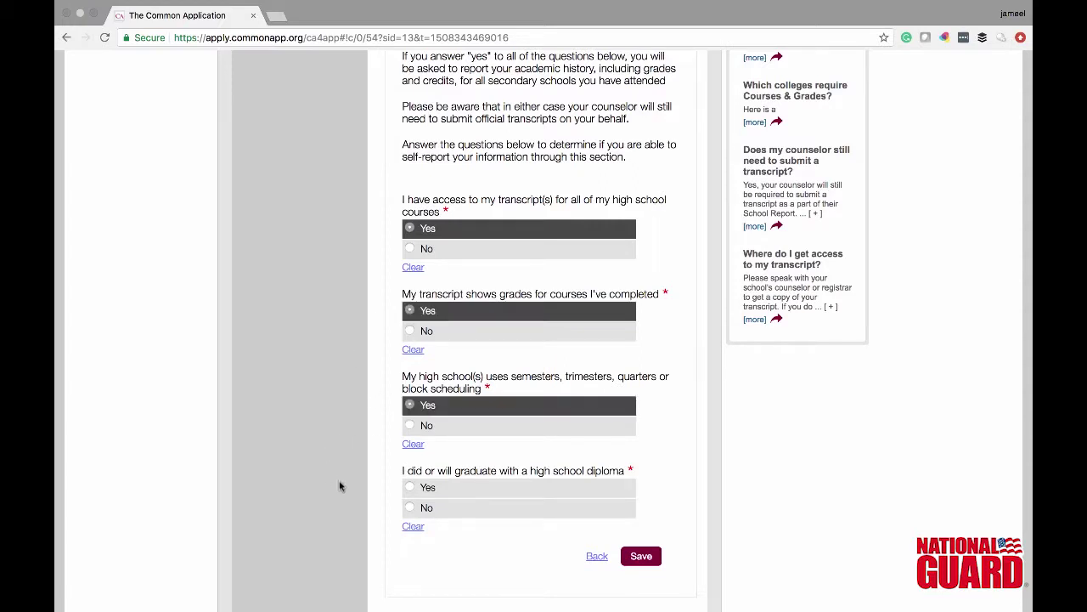
pyautogui.click(417, 493)
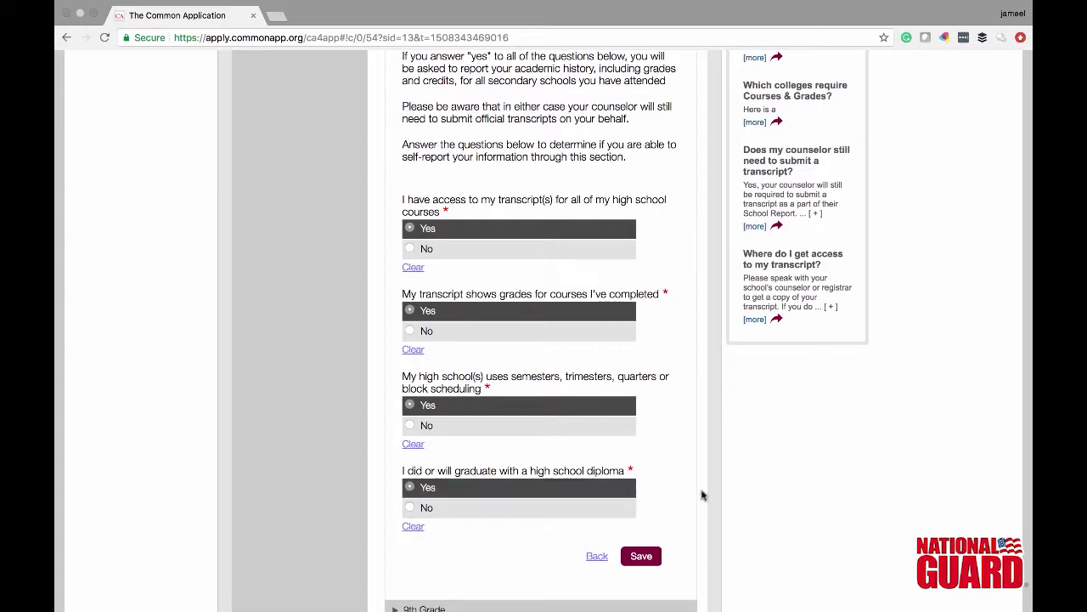
pyautogui.click(646, 556)
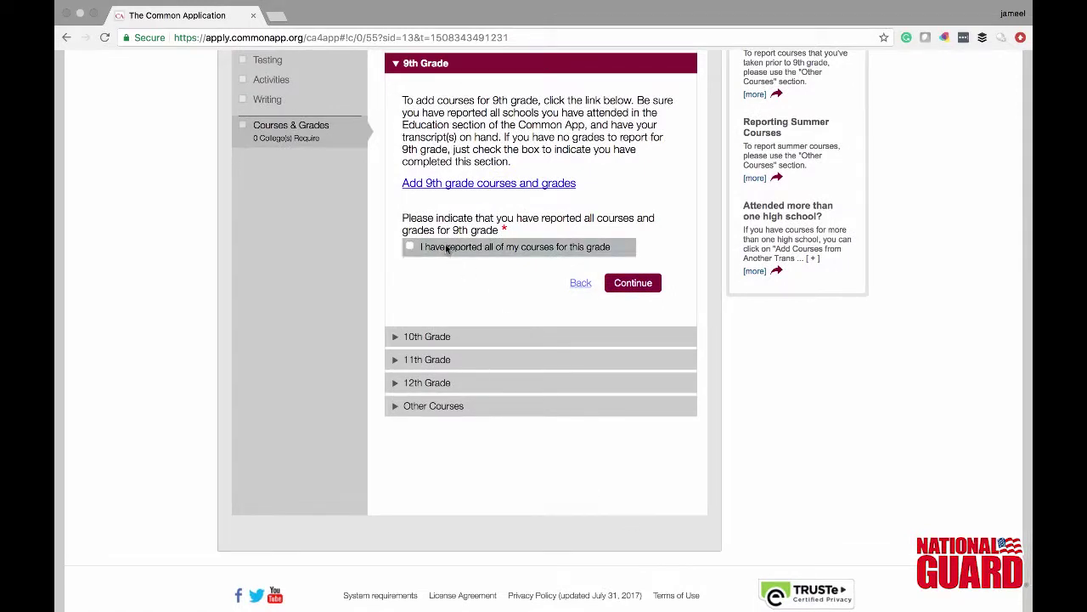
# Start adding 10th grade courses, dismiss the assistant, and open the Other Courses panel.
pyautogui.click(445, 338)
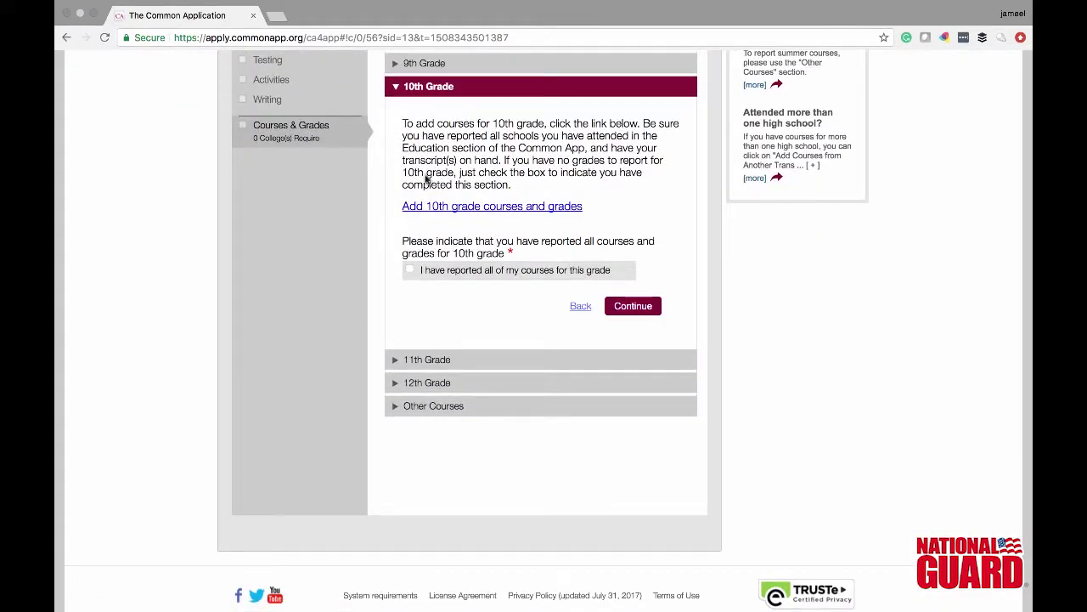
pyautogui.click(458, 211)
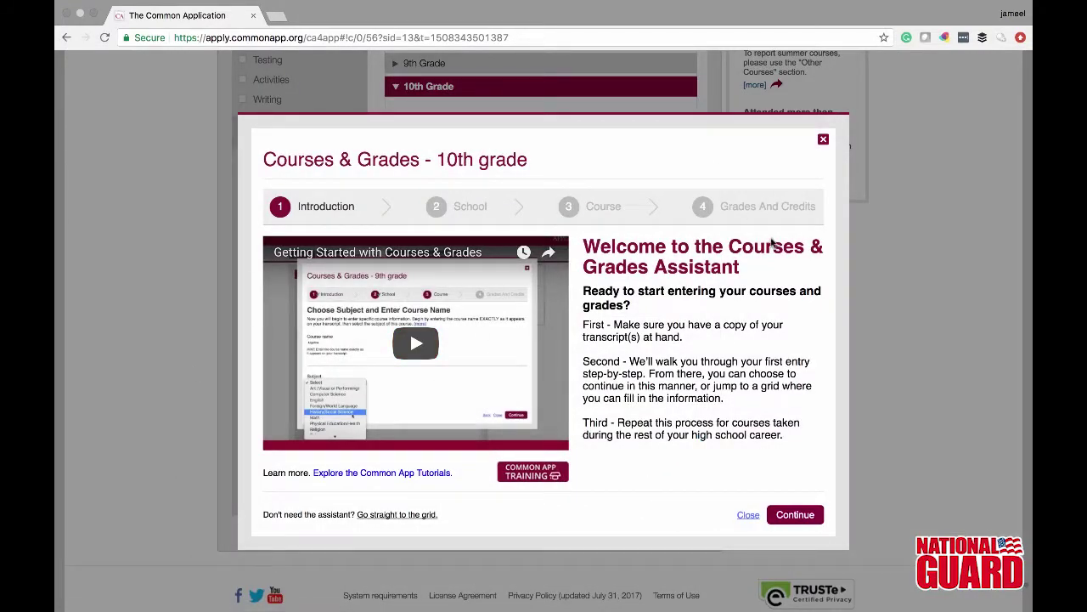
pyautogui.click(825, 138)
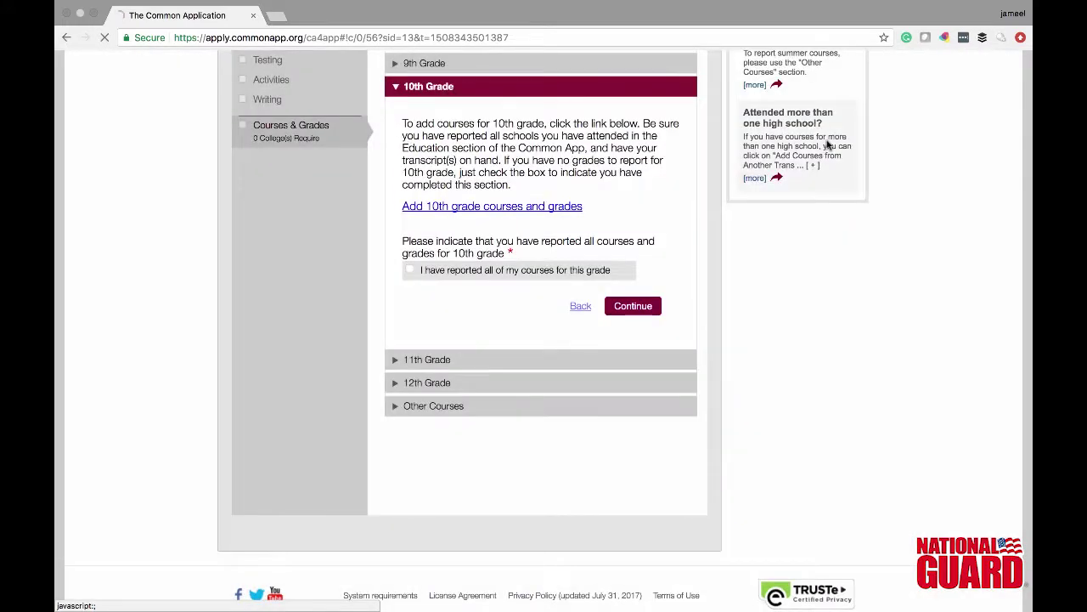
pyautogui.click(516, 408)
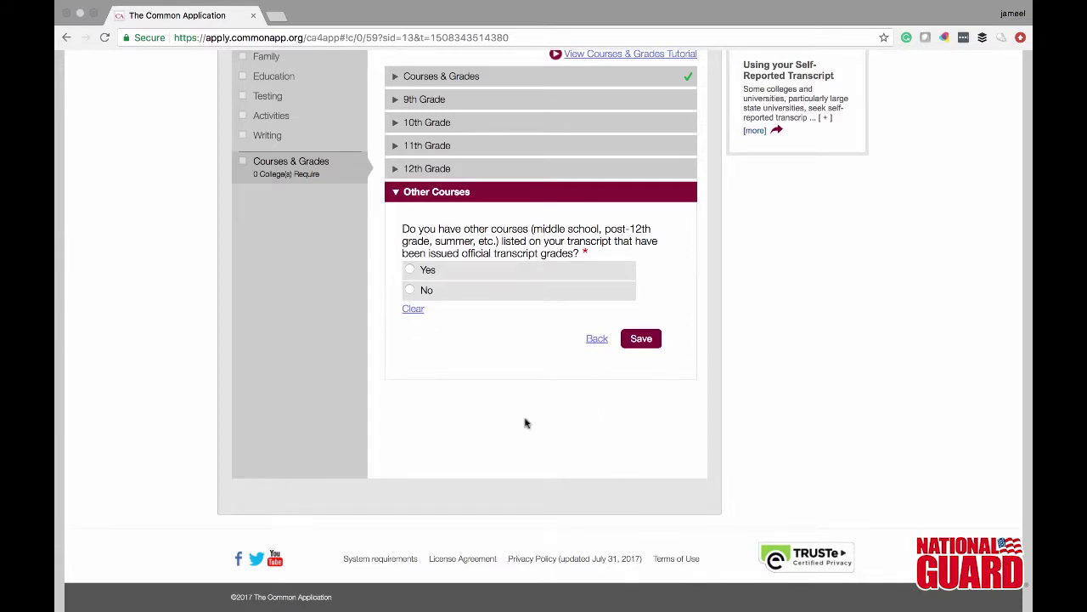
pyautogui.scroll(5, 544, 332)
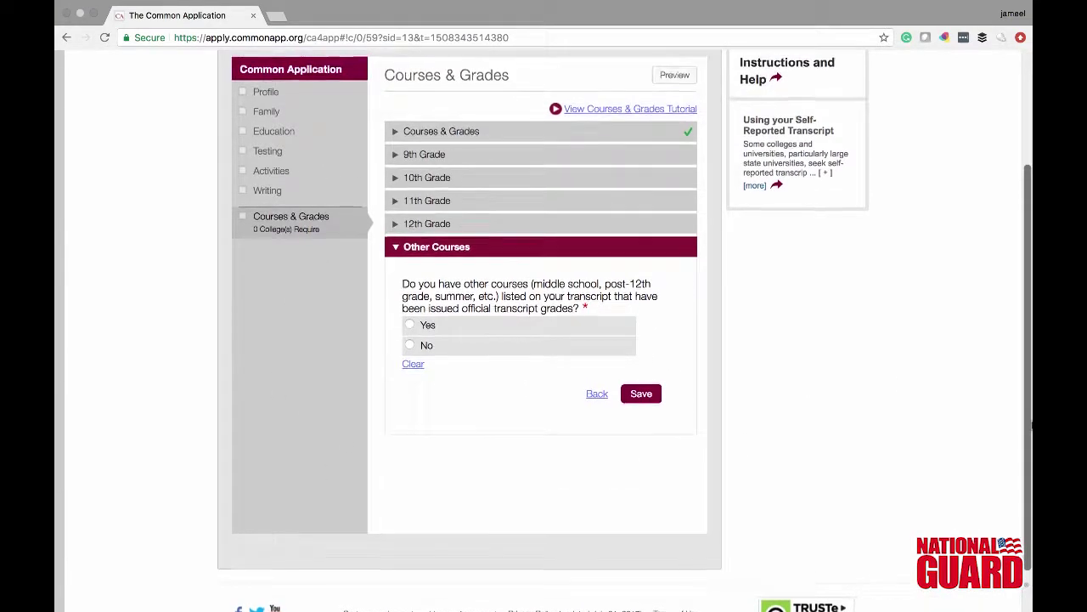